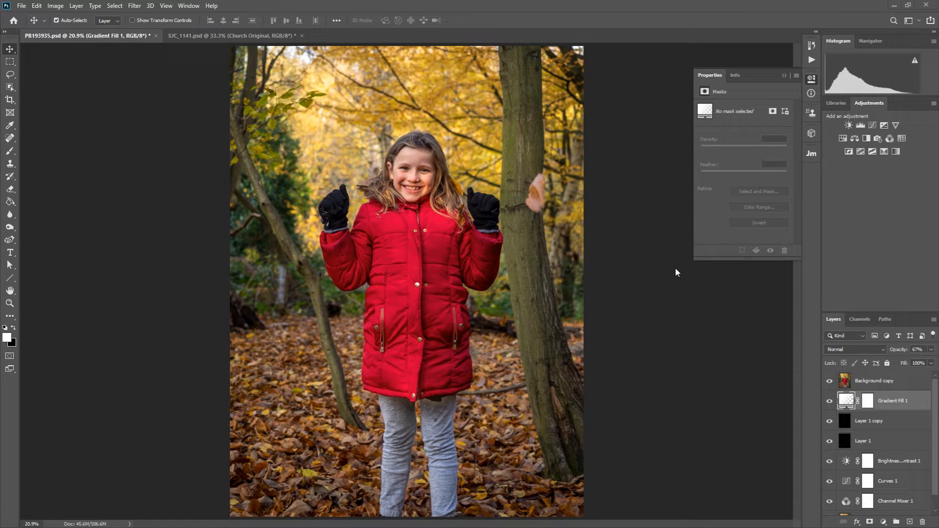
# Compare the original and edited versions by hiding Background copy in PB193935.psd and Church Original in SJC_1141.psd.
pyautogui.click(830, 382)
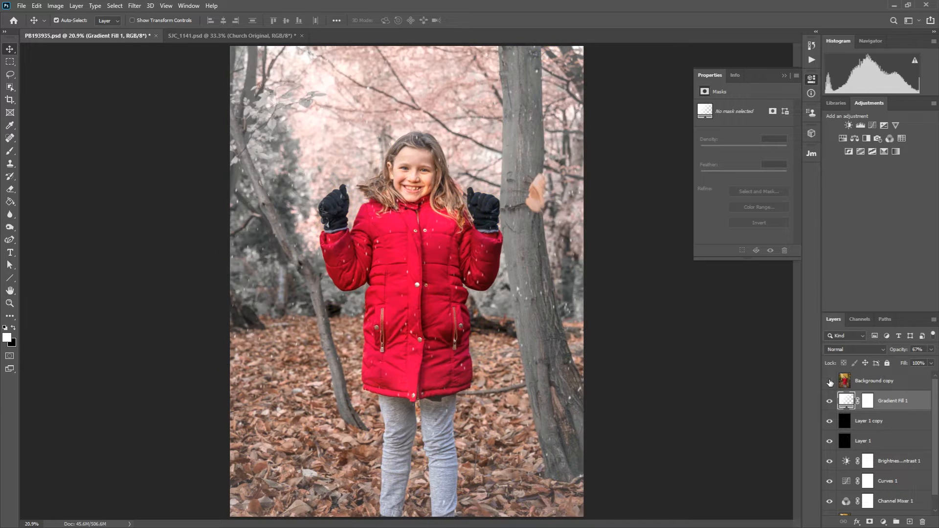
pyautogui.click(231, 35)
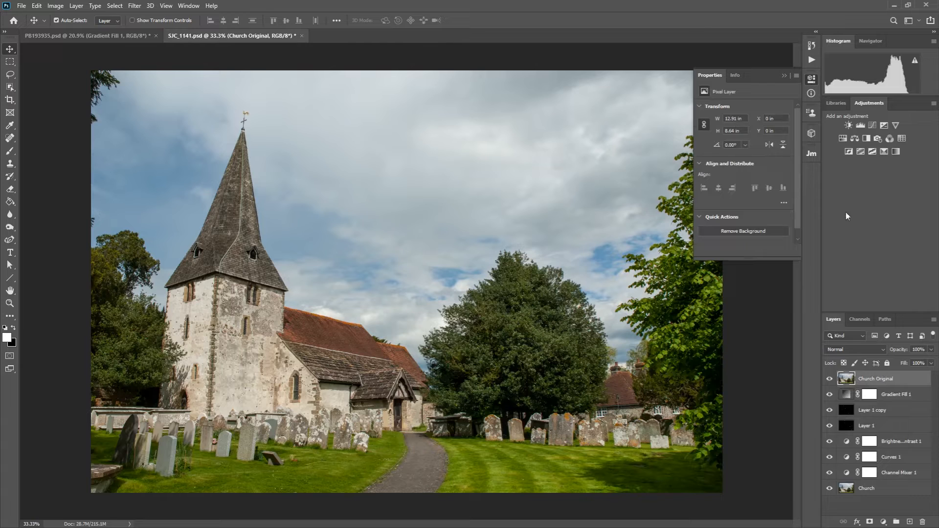
pyautogui.click(830, 381)
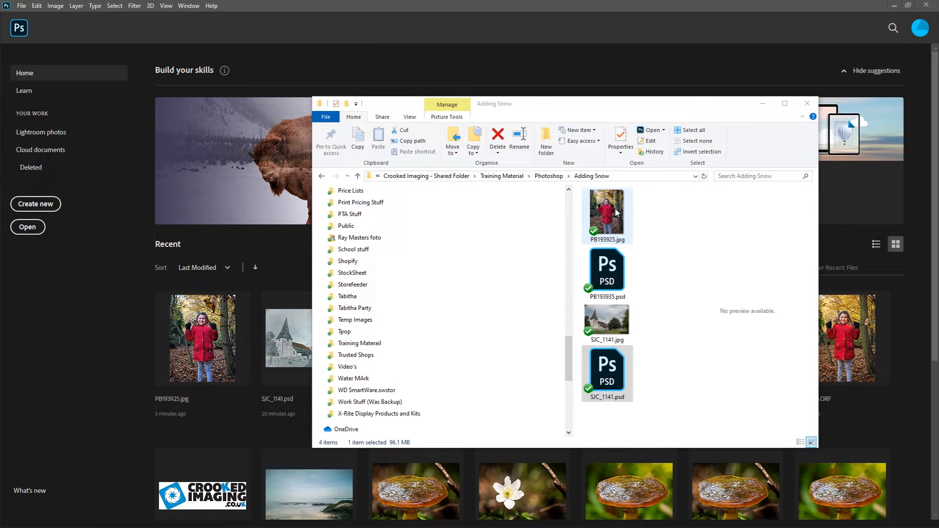
# Open the image PB193925.jpg from the Adding Snow folder in Photoshop.
pyautogui.moveTo(612, 207); pyautogui.dragTo(104, 301)
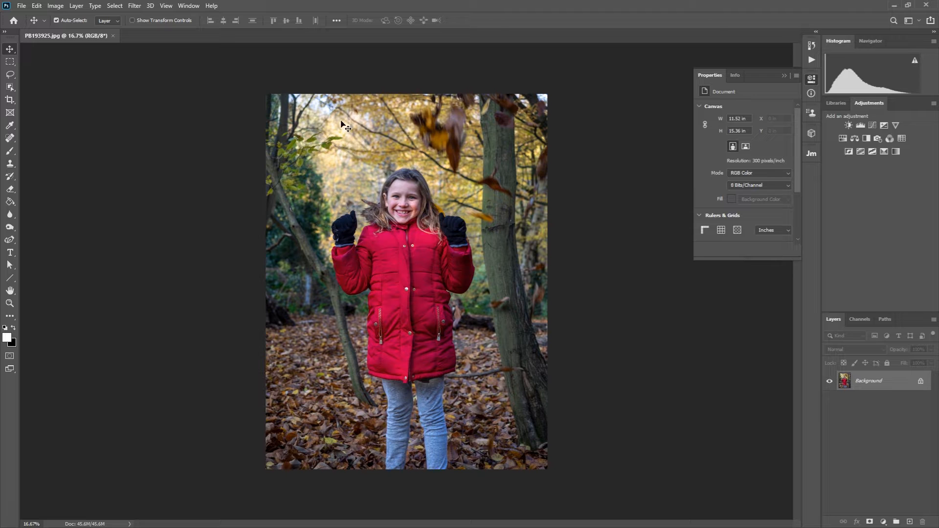
pyautogui.scroll(2, 363, 161)
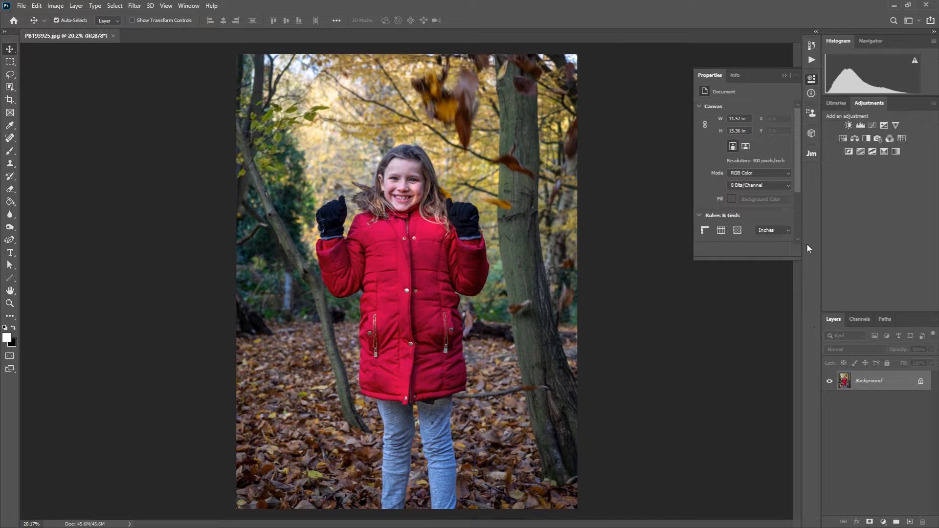
# Add a Channel Mixer adjustment layer with the Black & White Infrared (RGB) preset and set its blend mode to Lighten.
pyautogui.click(884, 522)
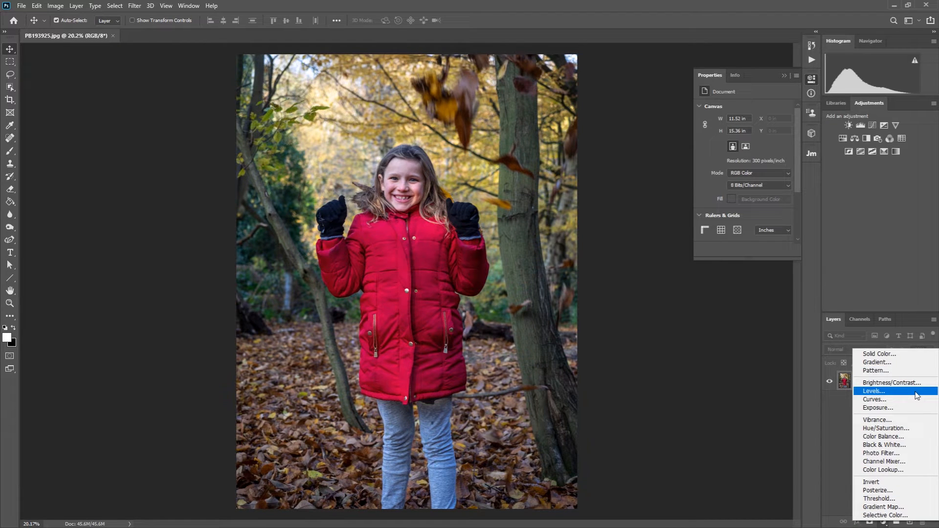
pyautogui.click(923, 463)
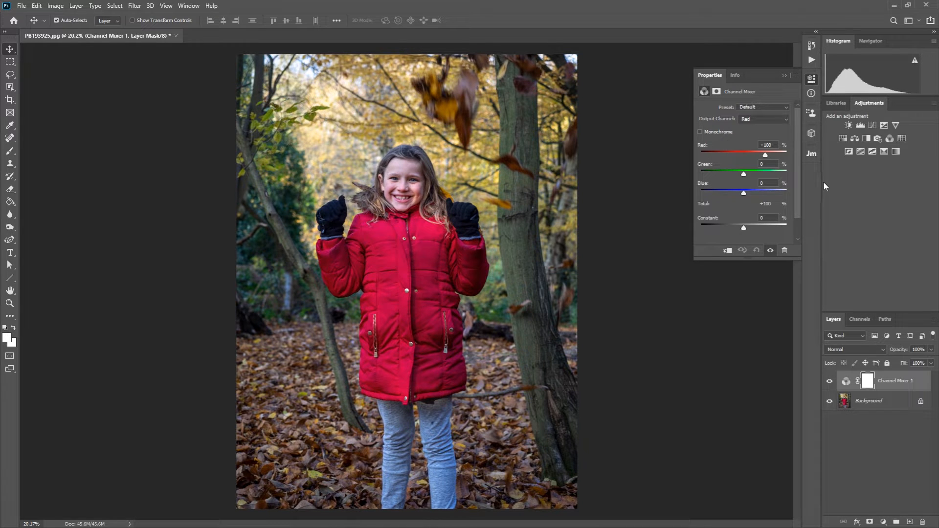
pyautogui.click(787, 109)
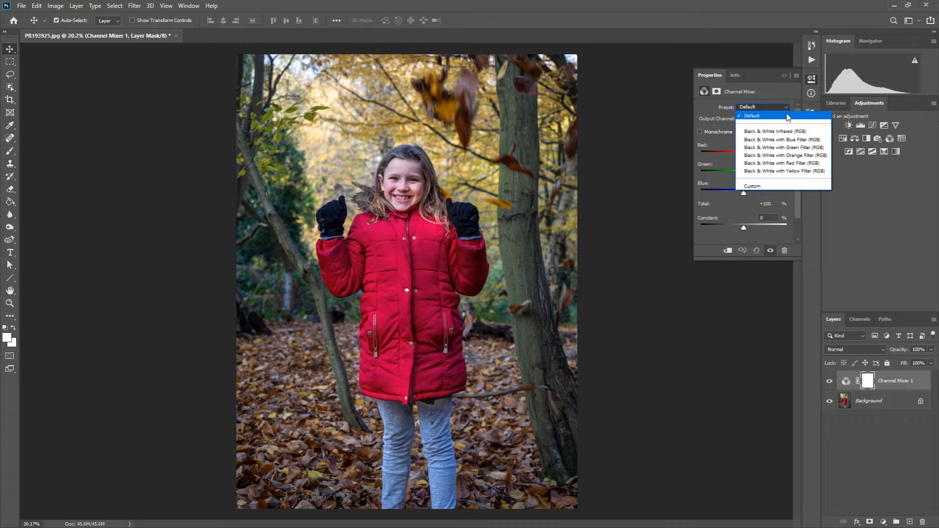
pyautogui.click(812, 132)
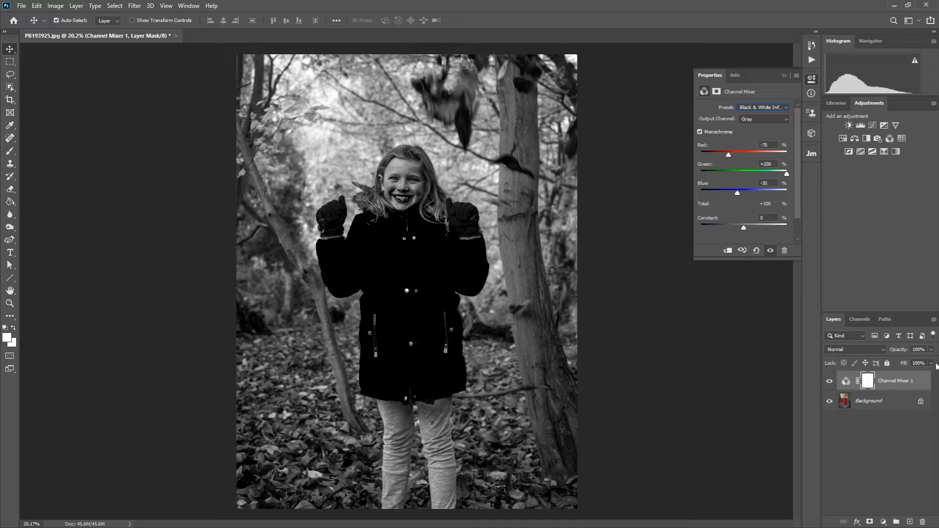
pyautogui.click(884, 349)
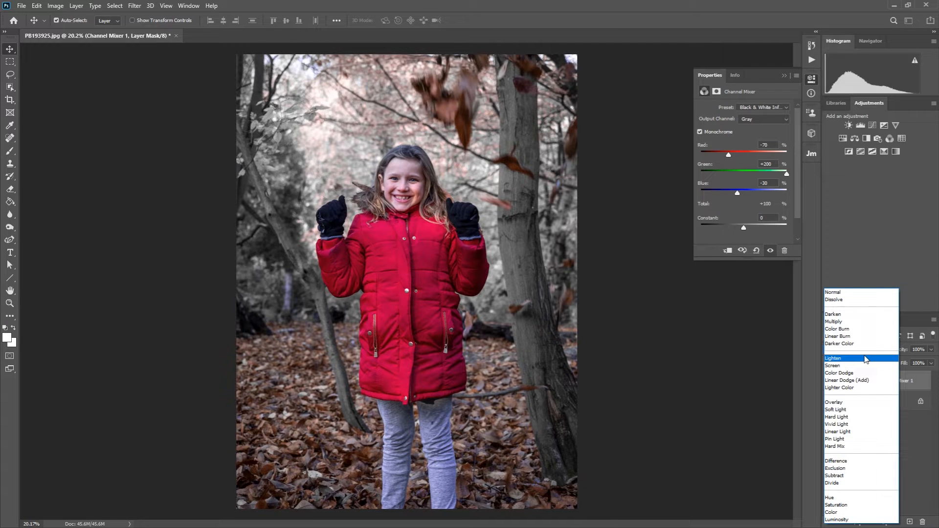
pyautogui.click(866, 360)
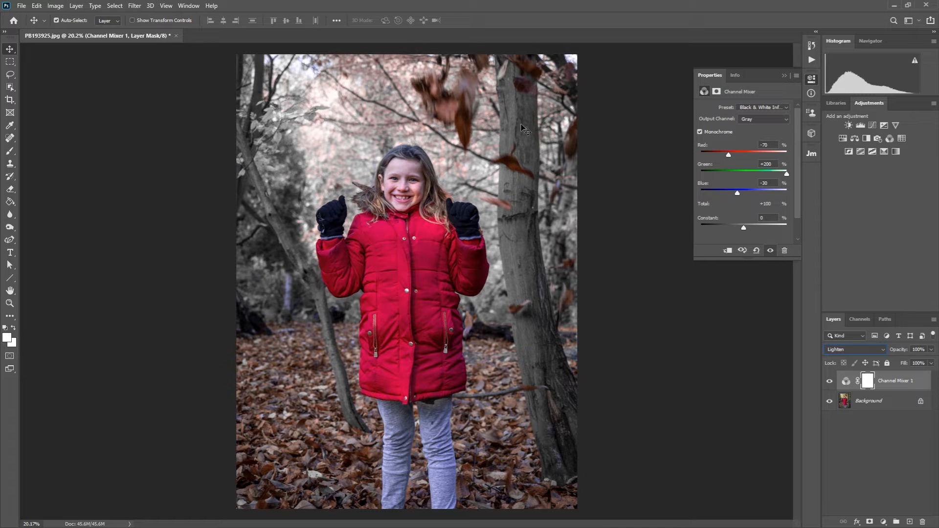
# Add a Curves adjustment layer and move the Red channel's black point to input 10.
pyautogui.click(883, 522)
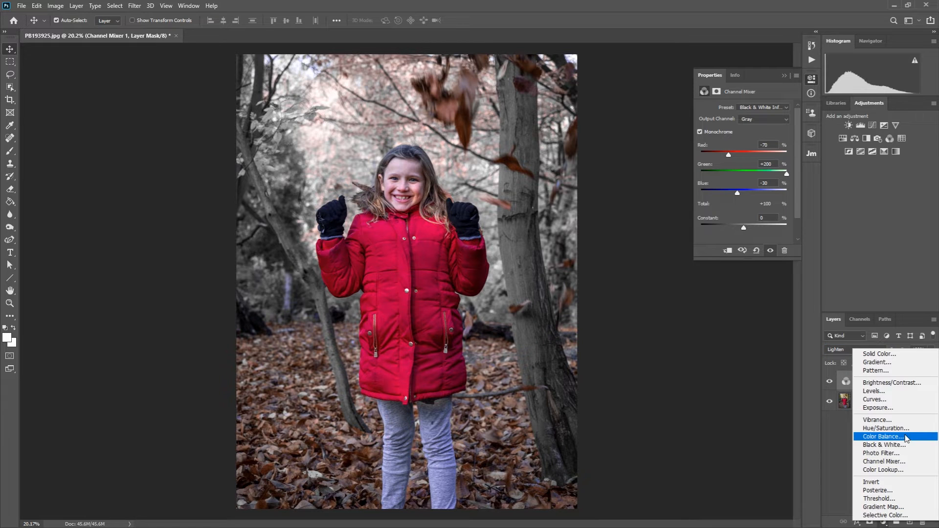
pyautogui.click(912, 403)
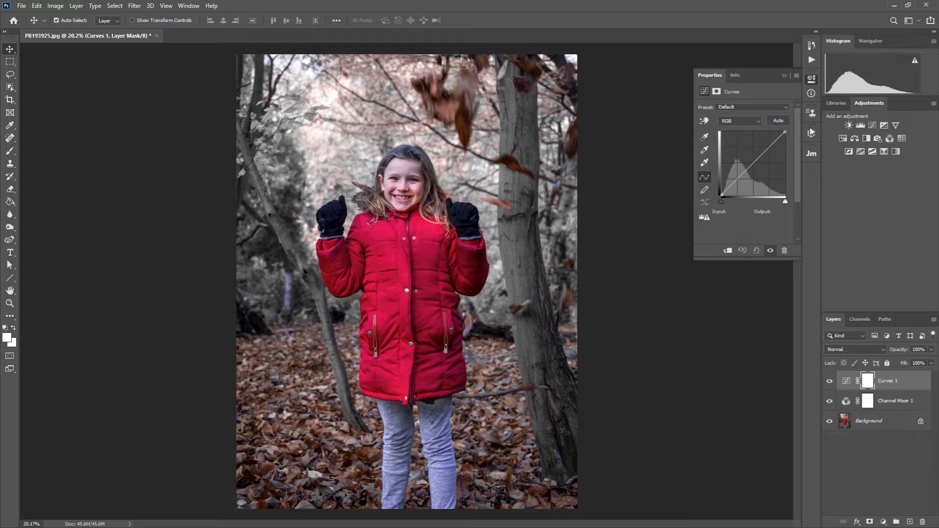
pyautogui.click(786, 108)
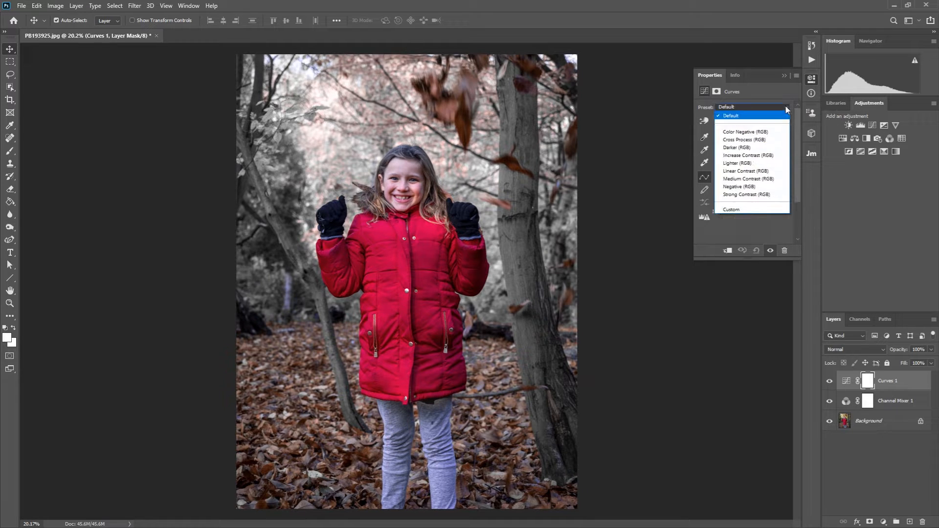
pyautogui.click(786, 108)
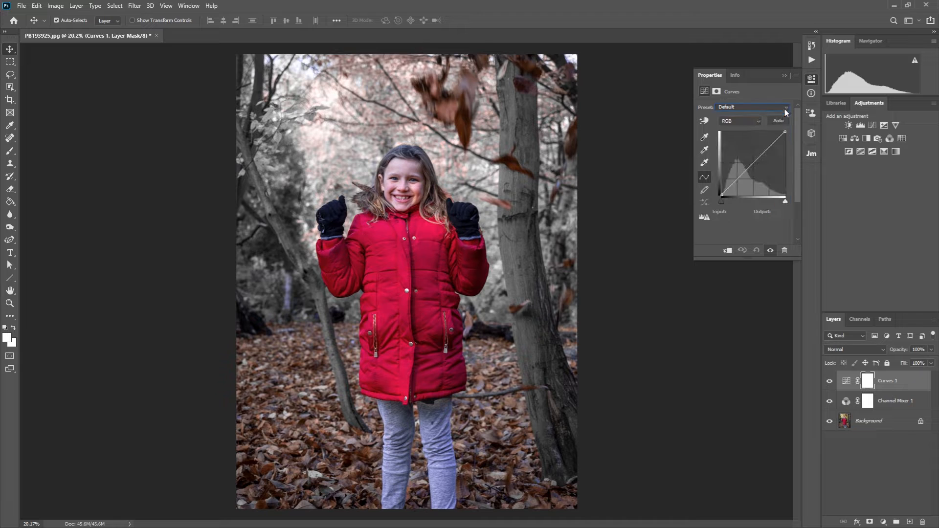
pyautogui.click(758, 121)
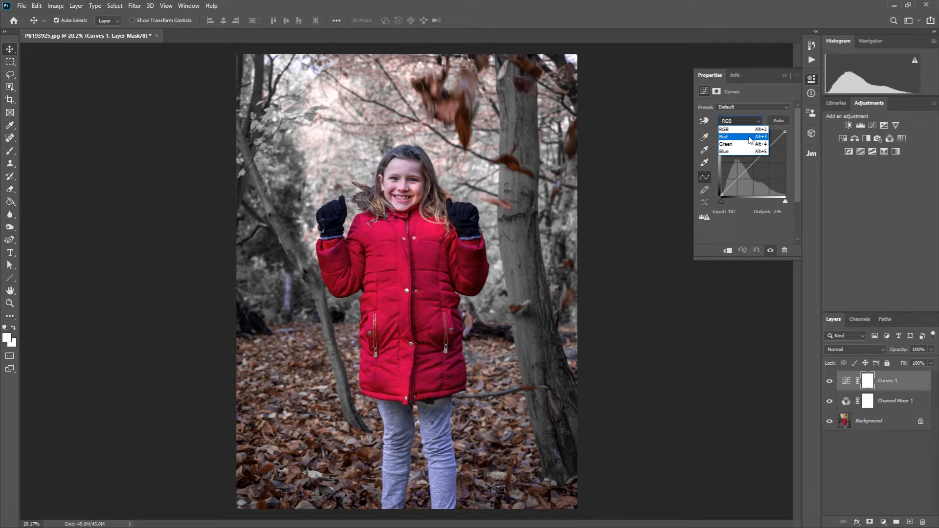
pyautogui.click(751, 140)
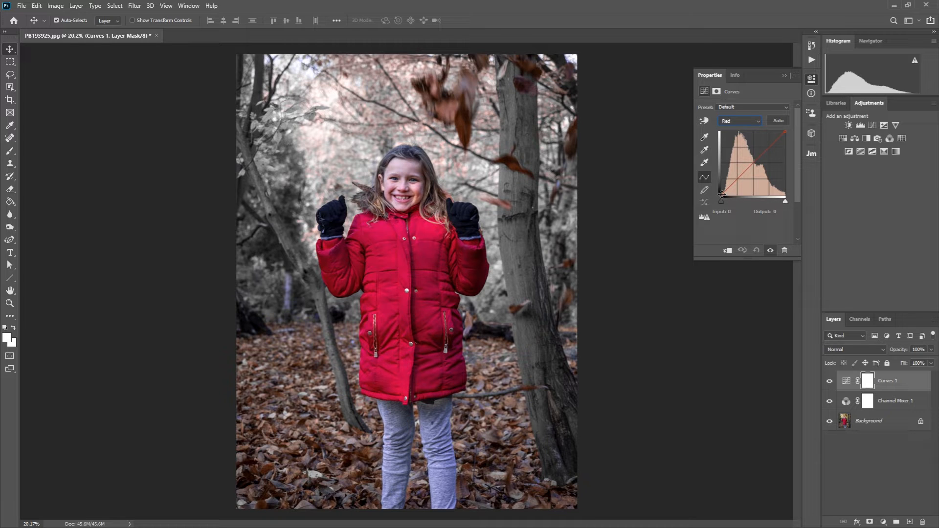
pyautogui.moveTo(722, 194); pyautogui.dragTo(725, 194)
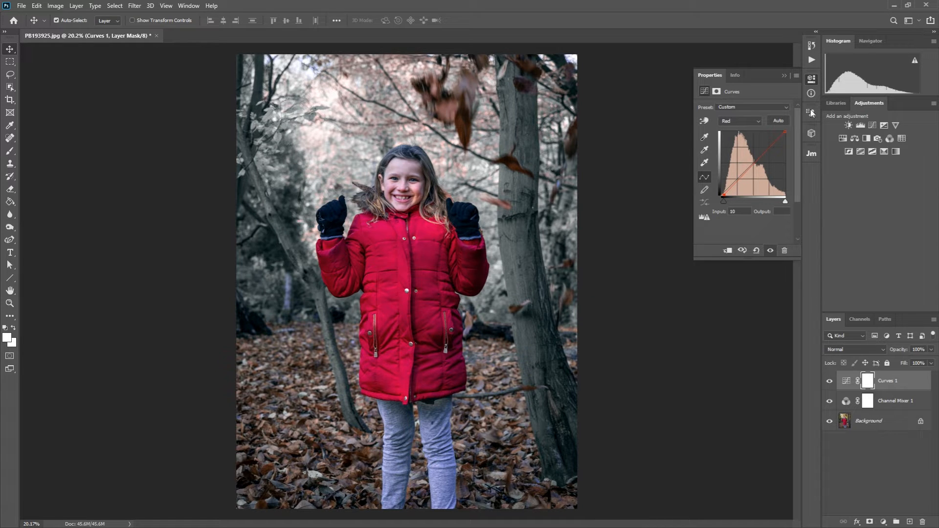
pyautogui.click(786, 107)
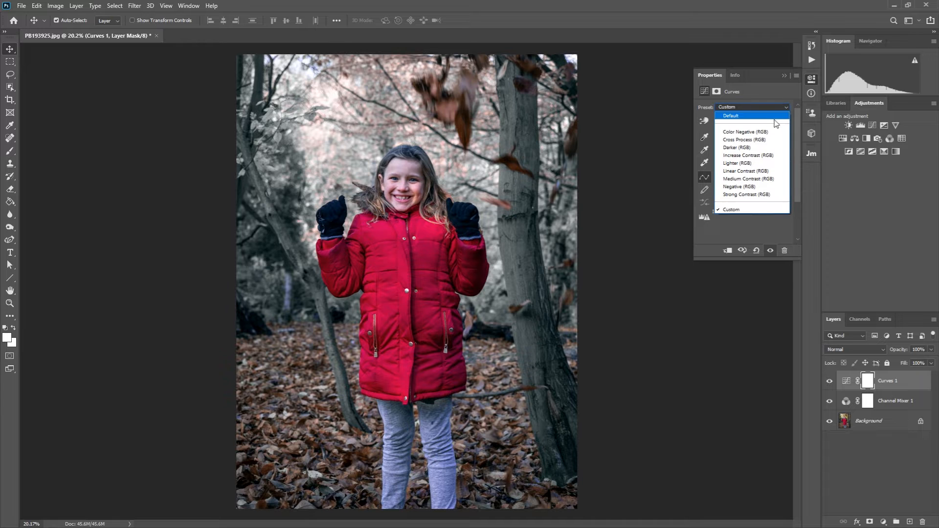
pyautogui.click(766, 93)
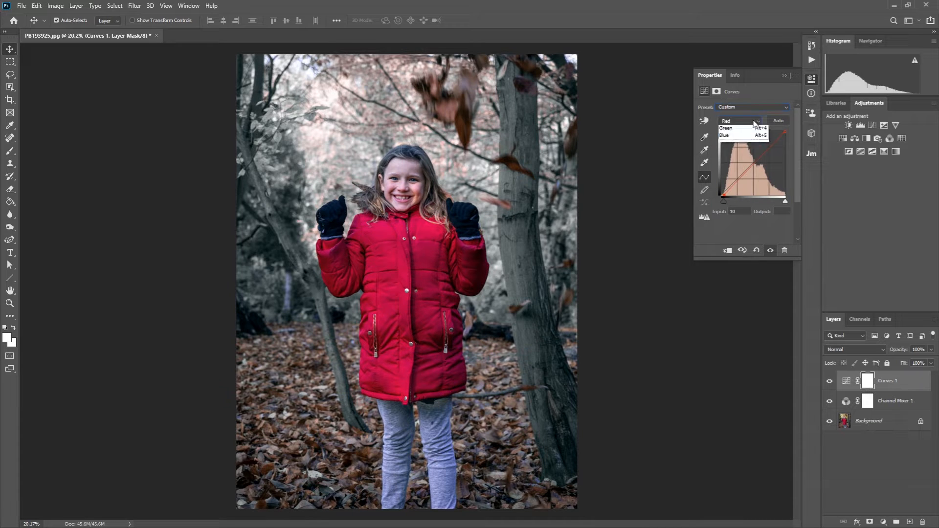
# Move the Curves white point inward to input 237 for the Blue channel and slightly inward for the Green channel.
pyautogui.click(753, 121)
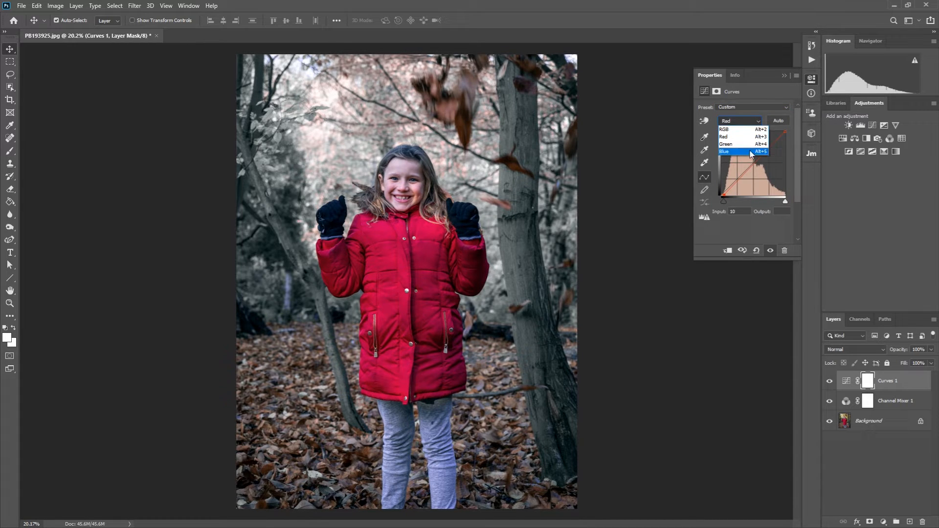
pyautogui.click(752, 151)
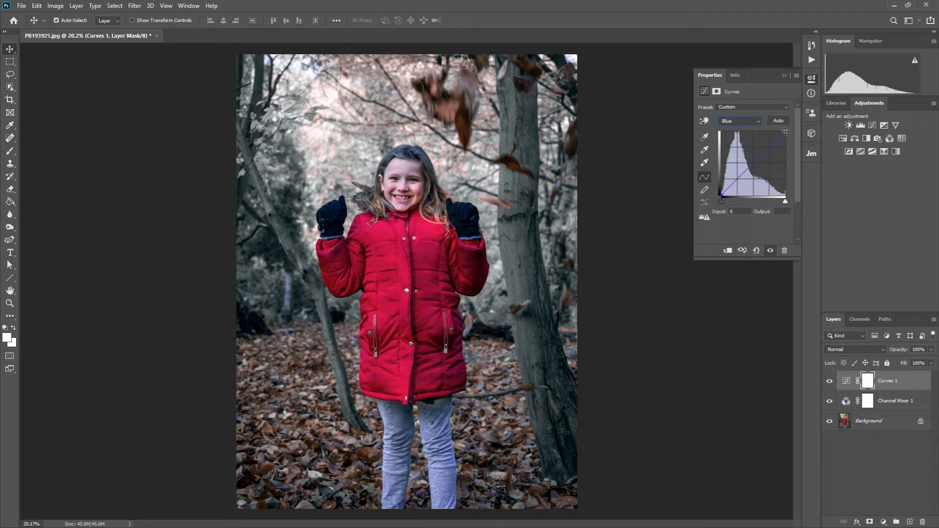
pyautogui.moveTo(785, 131); pyautogui.dragTo(780, 129)
pyautogui.click(757, 119)
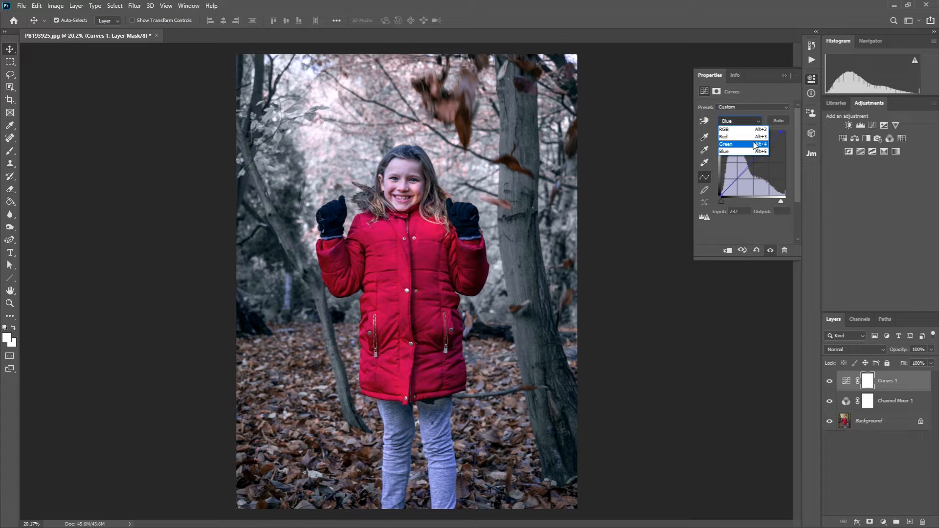
pyautogui.click(755, 145)
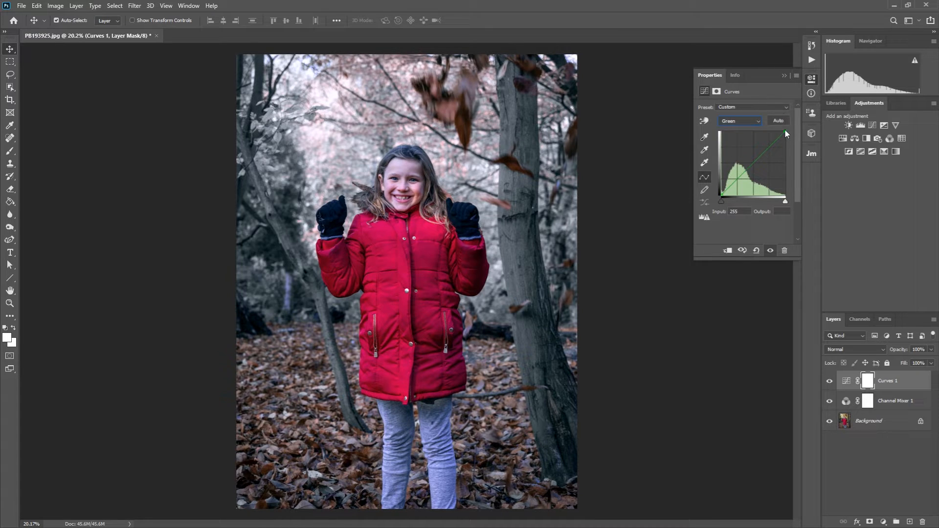
pyautogui.moveTo(786, 131); pyautogui.dragTo(781, 131)
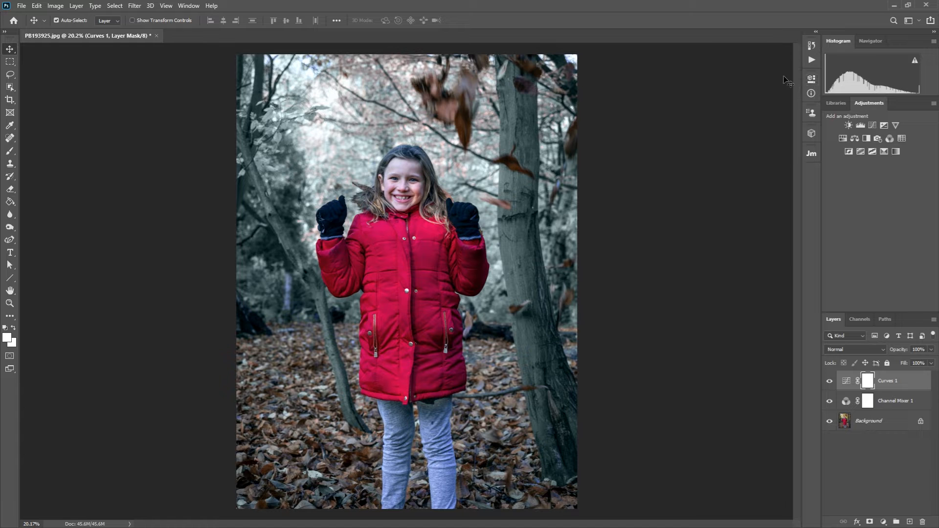
pyautogui.click(786, 79)
# Reopen the Curves adjustment and raise the RGB curve's midpoint slightly, at input 118, to brighten the image.
pyautogui.click(898, 384)
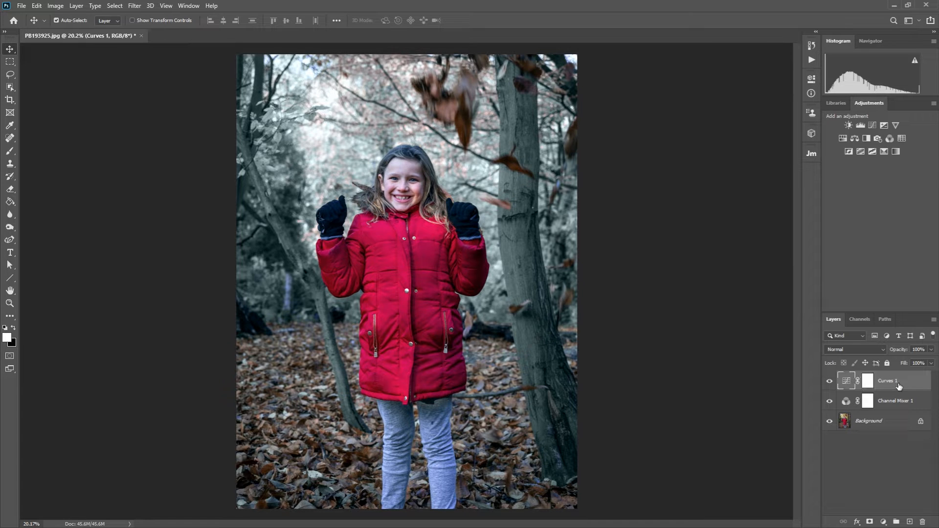
pyautogui.click(868, 384)
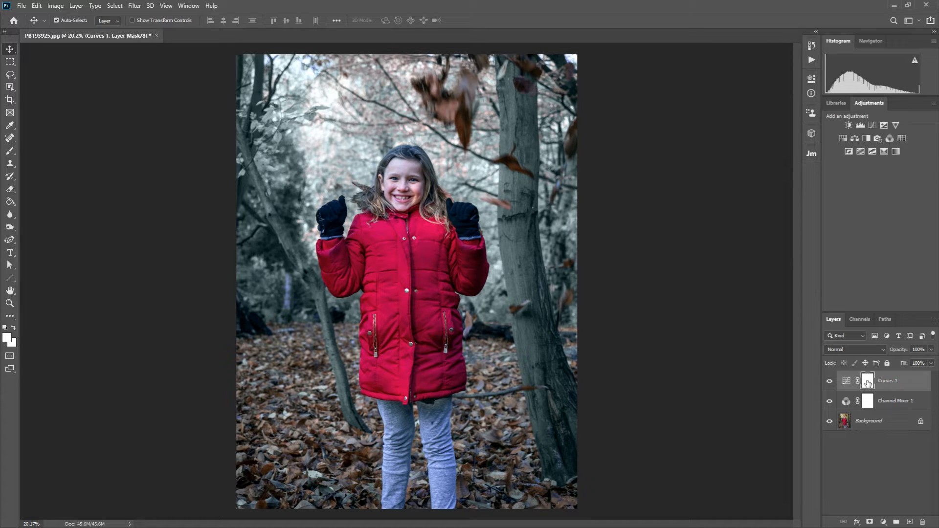
pyautogui.click(846, 383)
pyautogui.doubleClick(846, 382)
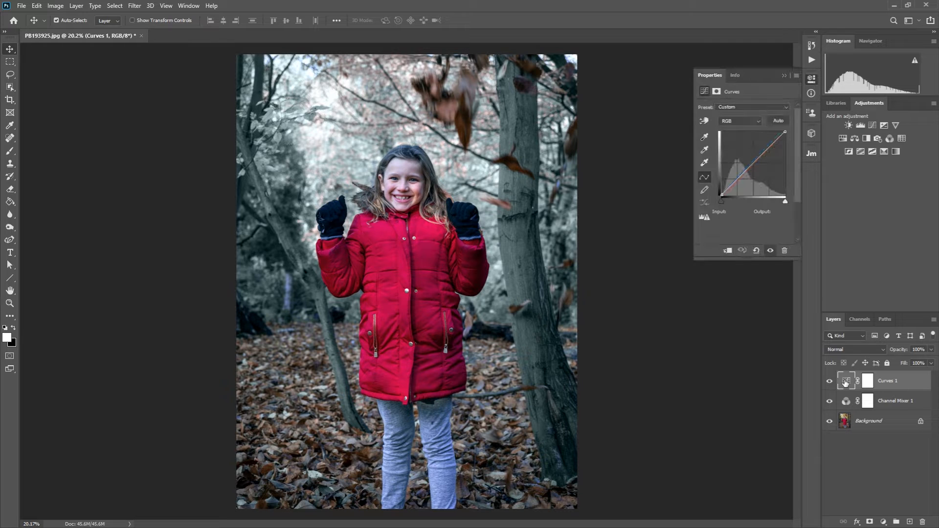
pyautogui.click(753, 163)
pyautogui.moveTo(754, 163); pyautogui.dragTo(751, 159)
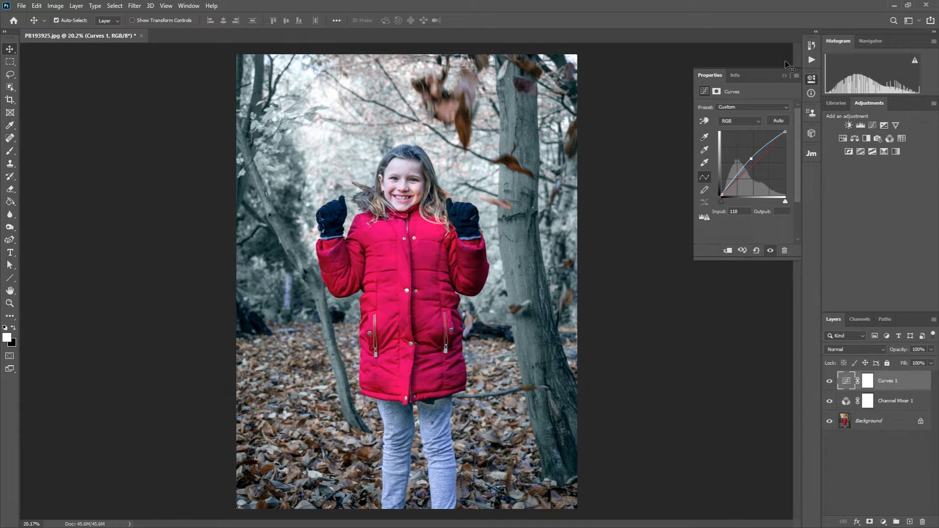
pyautogui.click(784, 77)
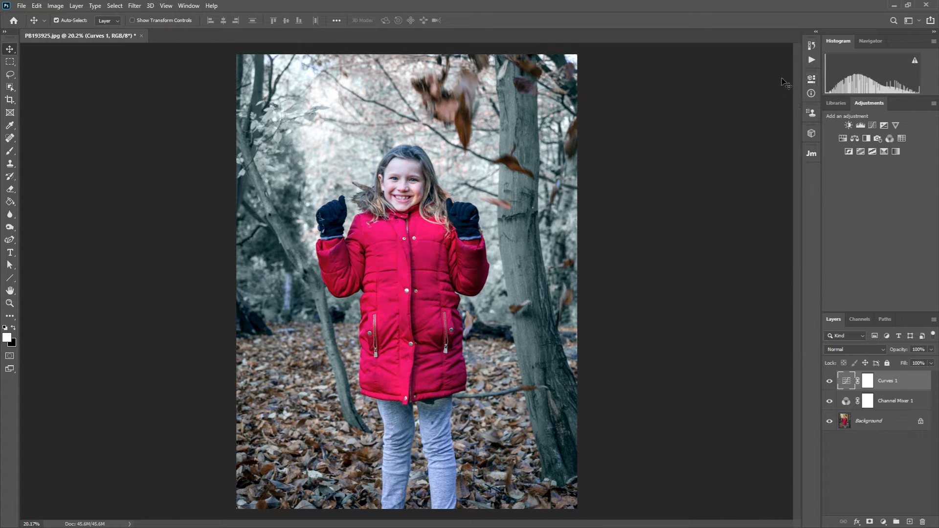
# Add a Brightness/Contrast adjustment layer with Contrast set to 23.
pyautogui.click(883, 523)
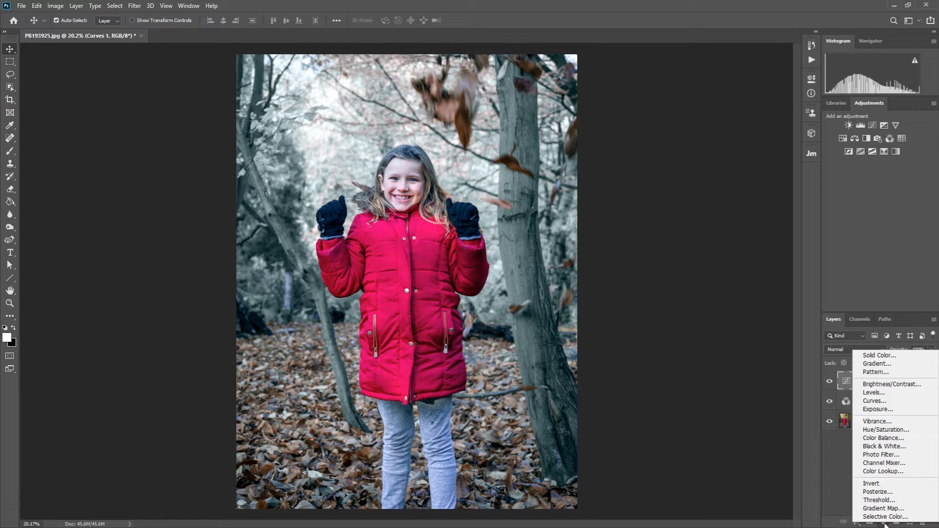
pyautogui.click(891, 384)
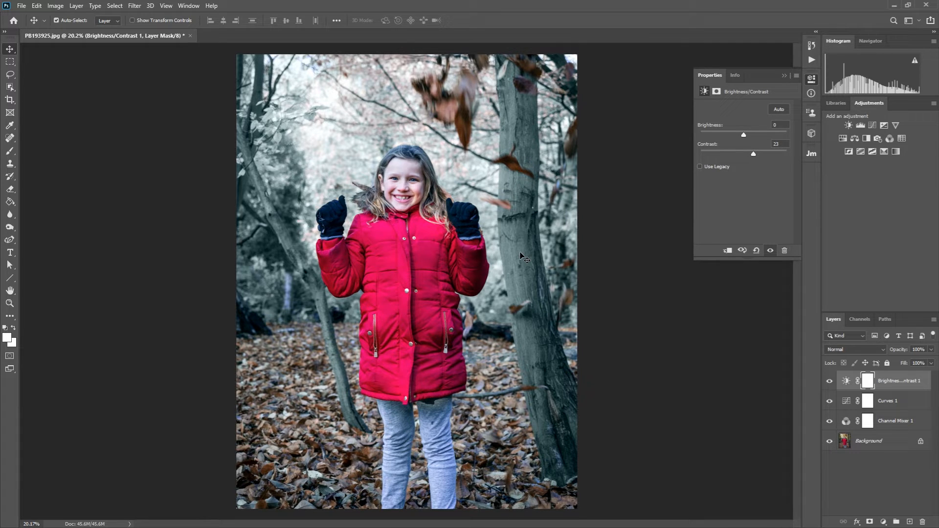
# Add a new empty layer and draw a rectangular marquee selection about 7.6 by 7.7 in around the girl's upper body.
pyautogui.click(909, 522)
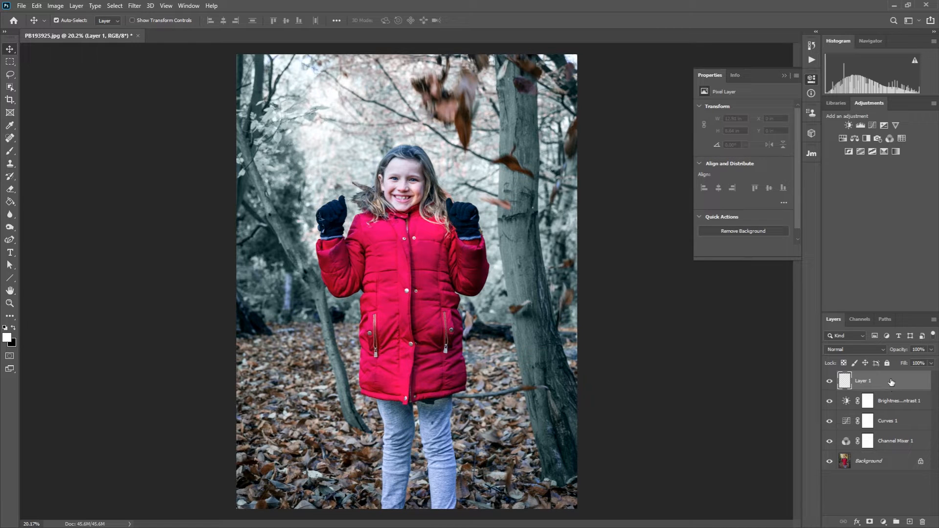
pyautogui.click(10, 62)
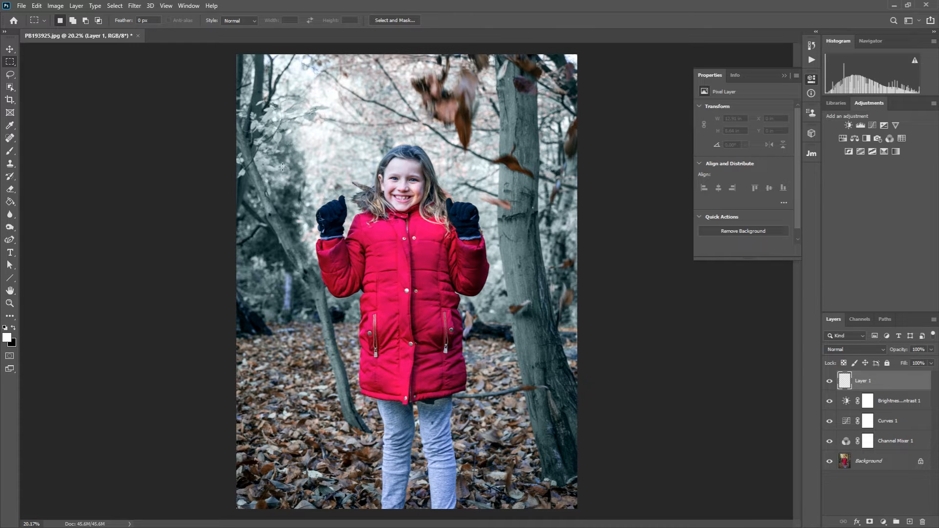
pyautogui.moveTo(283, 167); pyautogui.dragTo(507, 395)
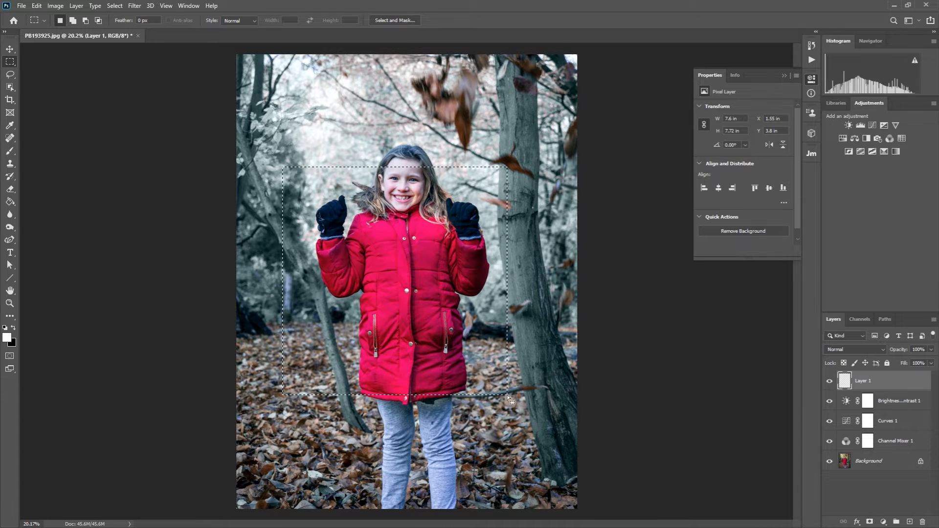
# Fill the rectangular selection on the new layer with black in Normal mode at 100% opacity.
pyautogui.click(57, 6)
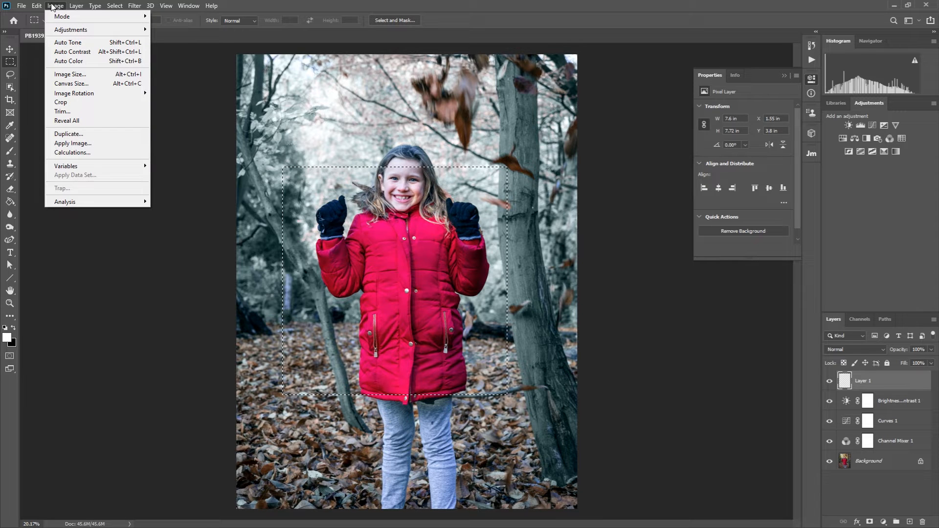
pyautogui.moveTo(38, 6)
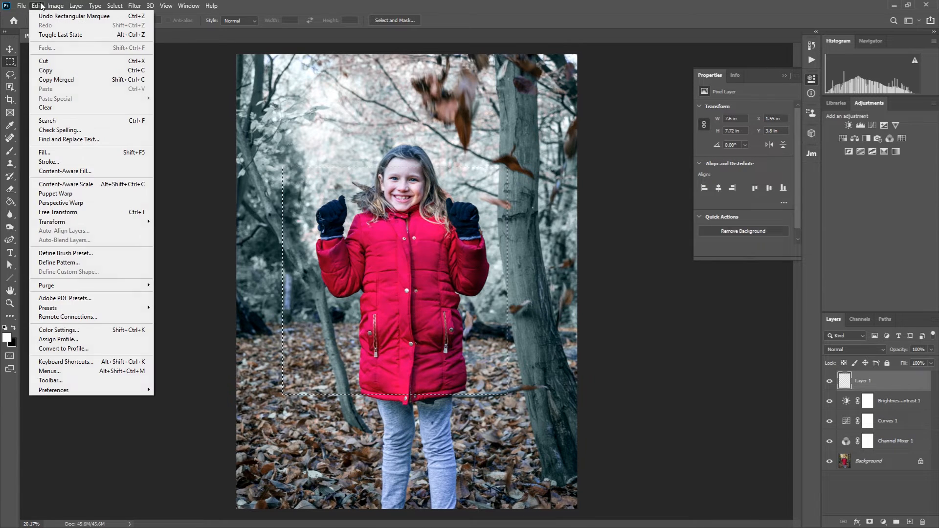
pyautogui.click(68, 153)
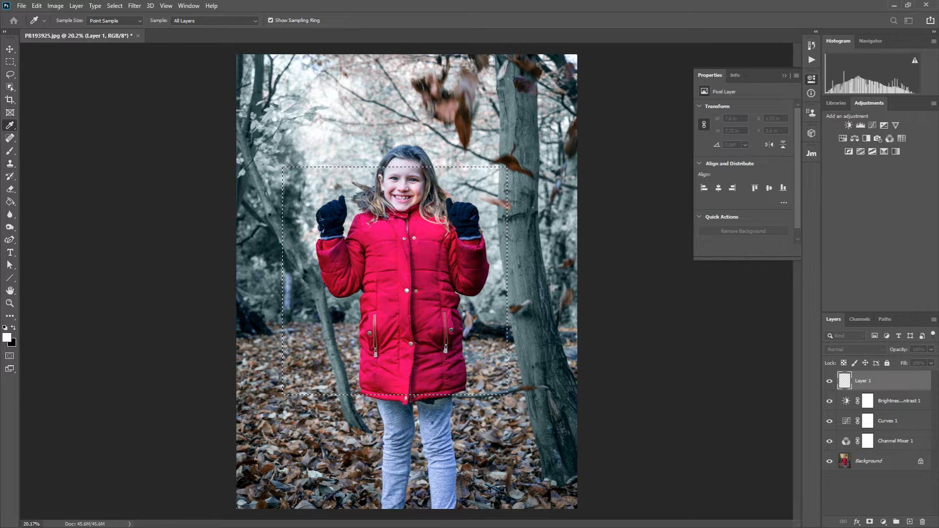
pyautogui.moveTo(51, 492); pyautogui.dragTo(130, 83)
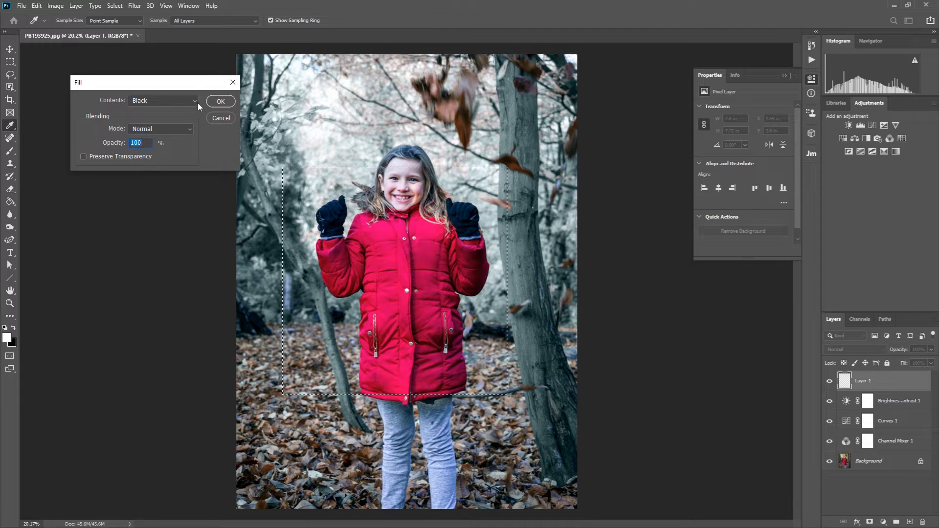
pyautogui.click(219, 103)
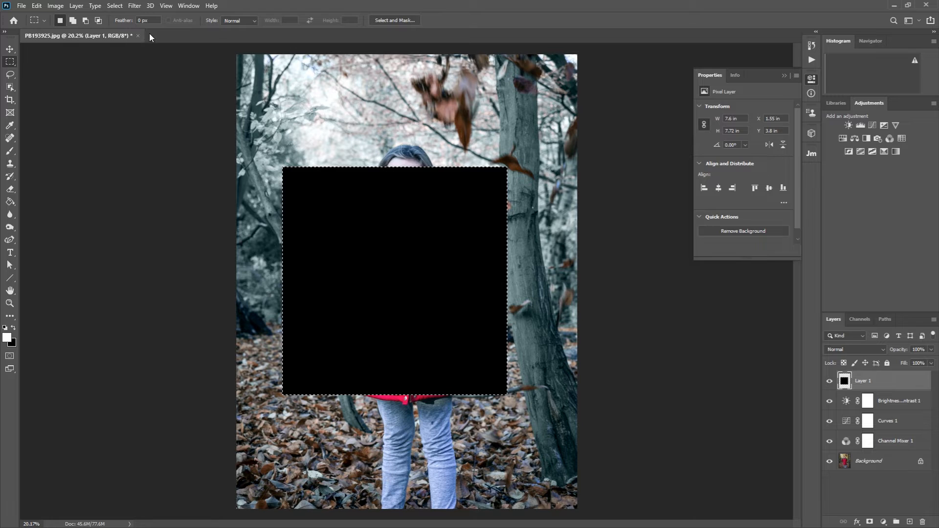
# Apply the Add Noise filter to the black square with an amount of 103.07%, Gaussian distribution and Monochromatic.
pyautogui.click(133, 6)
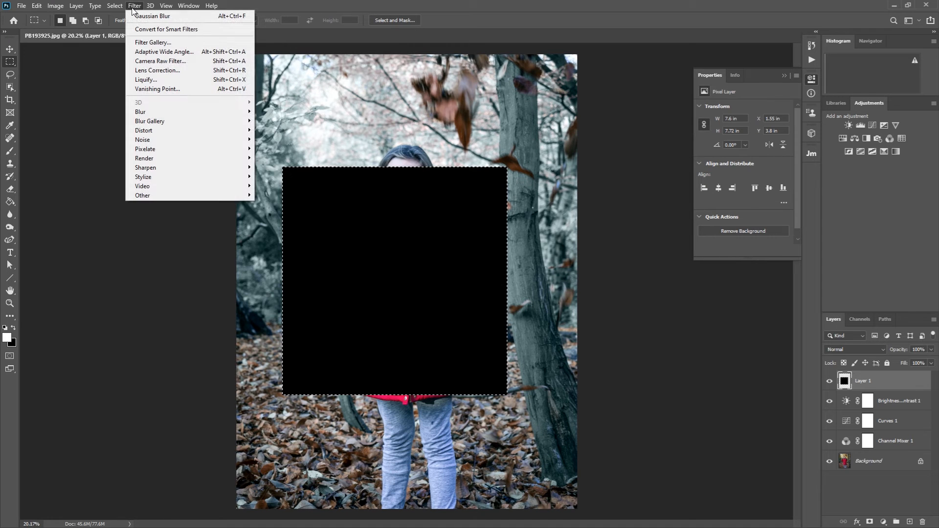
pyautogui.moveTo(185, 140)
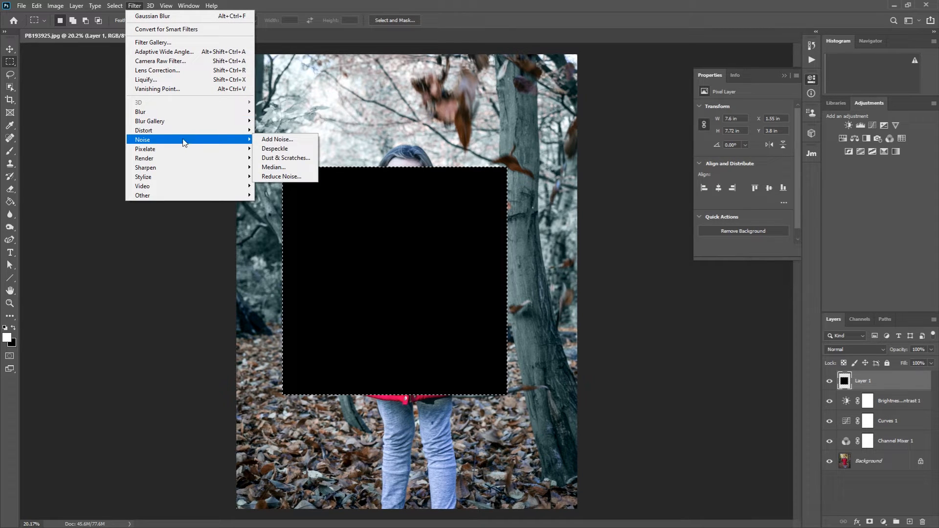
pyautogui.click(304, 142)
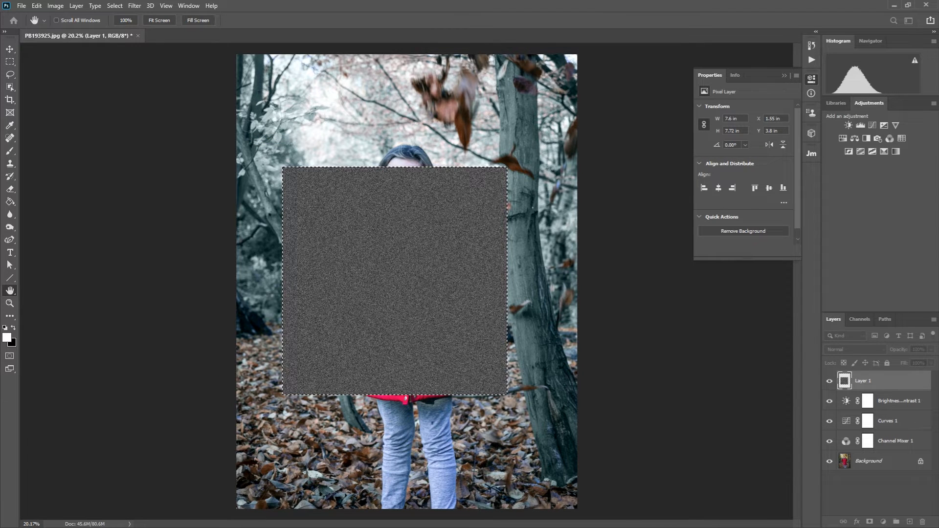
pyautogui.moveTo(287, 495); pyautogui.dragTo(146, 129)
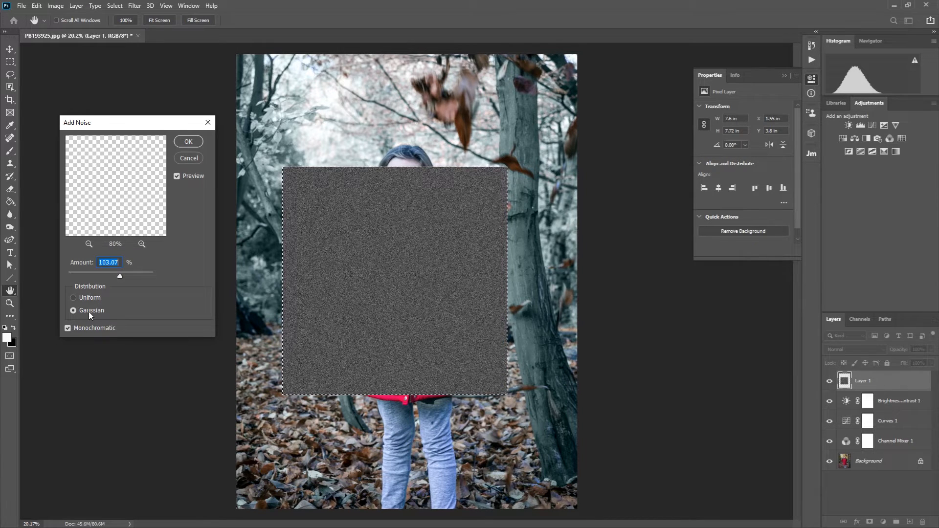
pyautogui.click(67, 328)
pyautogui.click(194, 143)
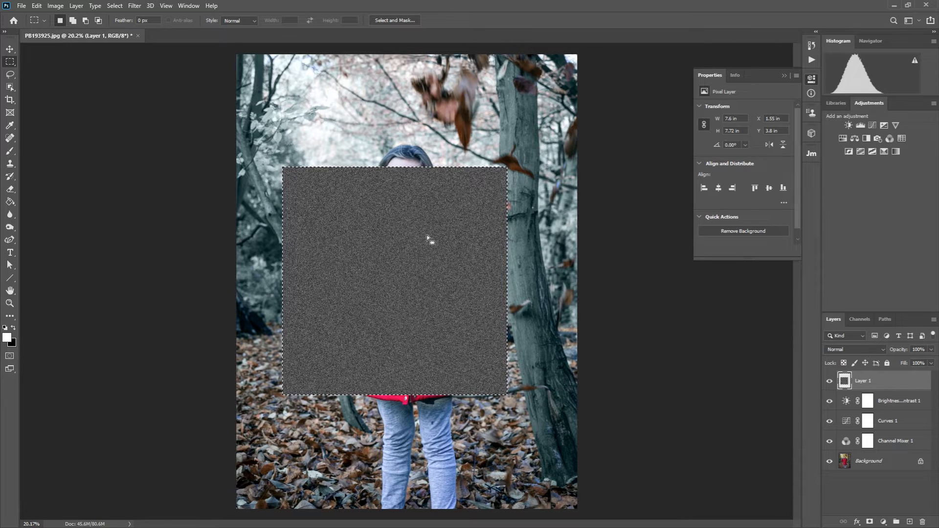
# Apply a Gaussian Blur with a radius of 3.0 pixels to the noise square.
pyautogui.click(135, 7)
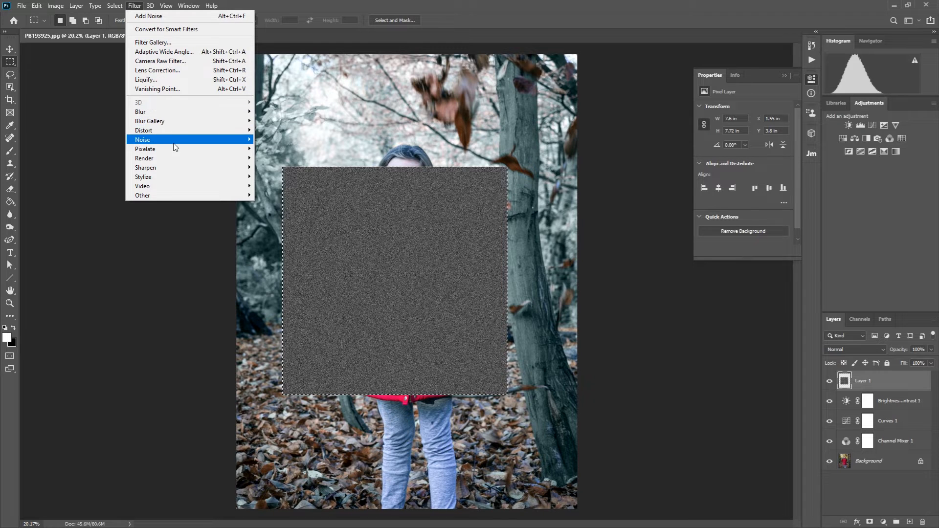
pyautogui.moveTo(177, 137)
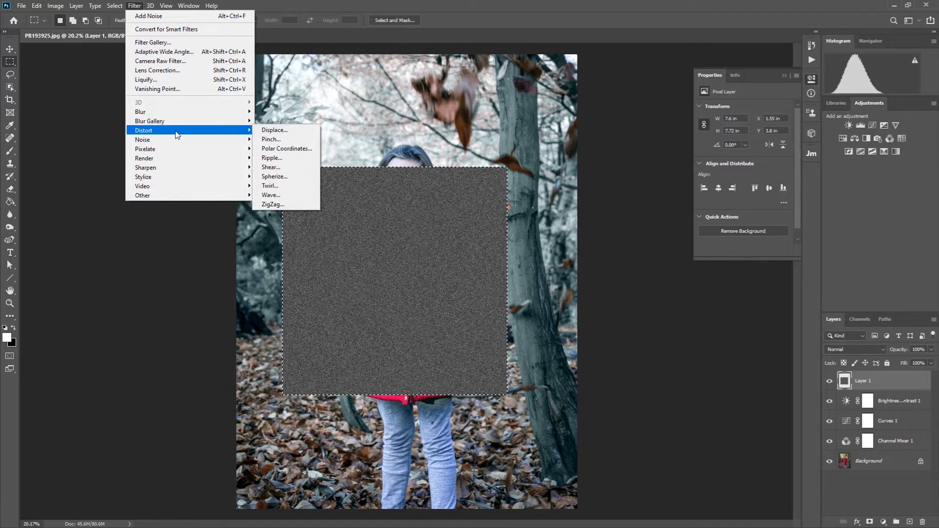
pyautogui.moveTo(176, 113)
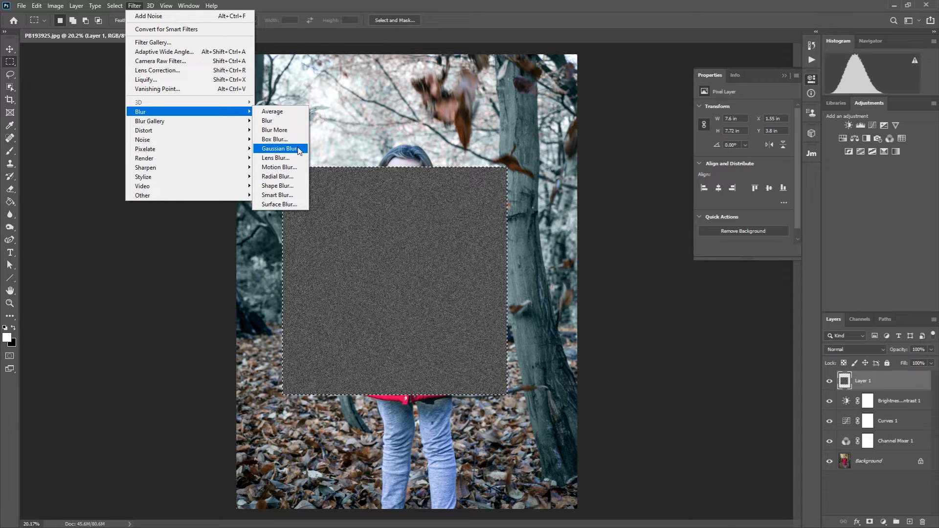
pyautogui.click(281, 149)
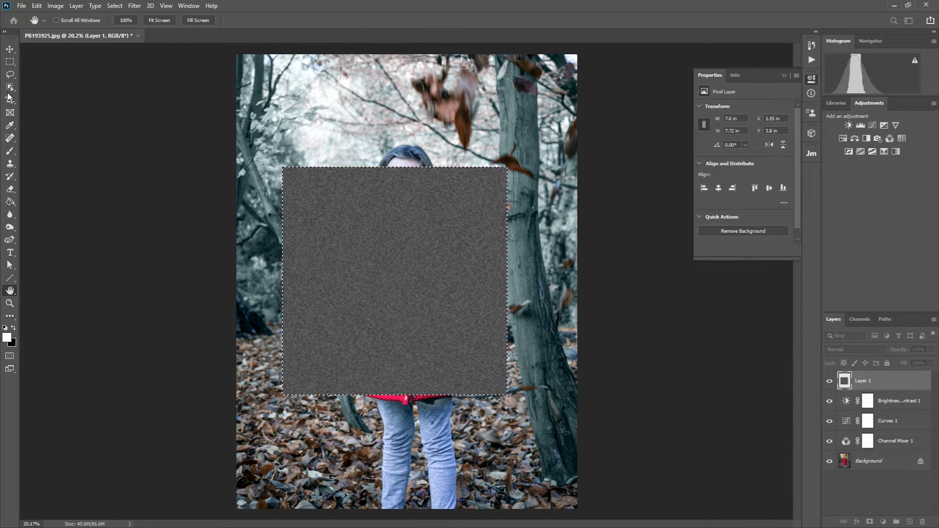
pyautogui.moveTo(94, 527); pyautogui.dragTo(138, 131)
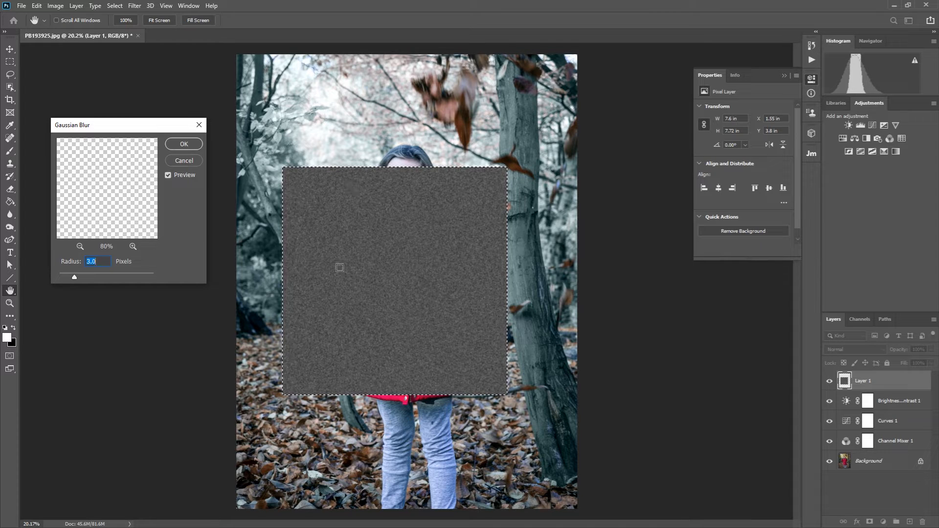
pyautogui.click(186, 143)
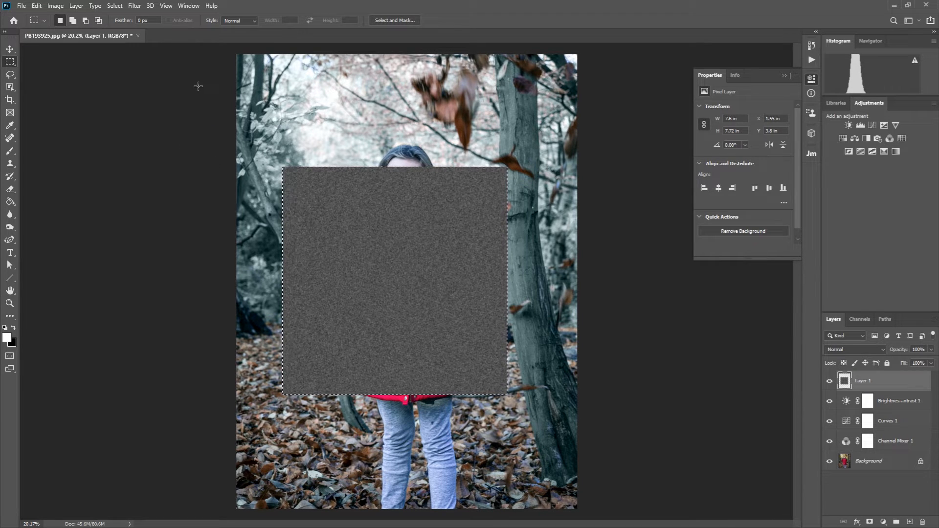
# Apply a Threshold adjustment to the blurred noise, lowering the level below 126 until sparse white specks show on black.
pyautogui.click(58, 9)
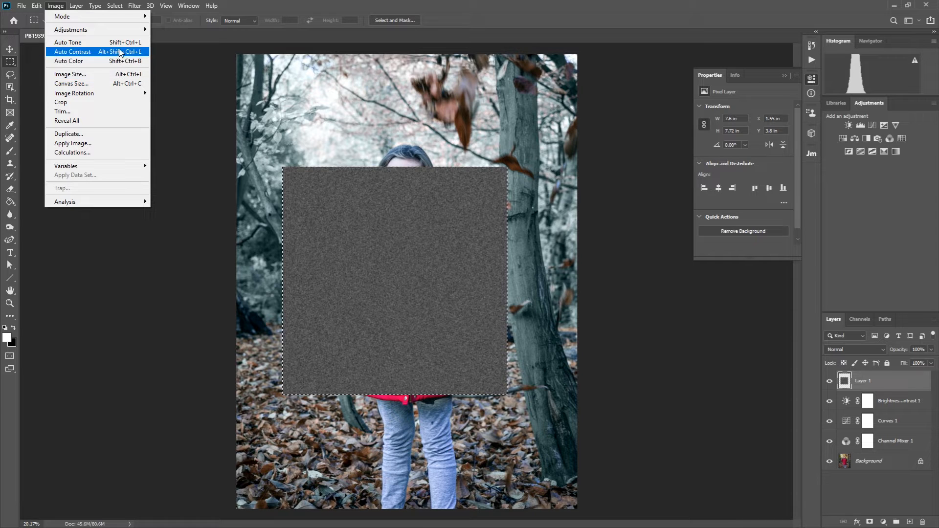
pyautogui.moveTo(145, 33)
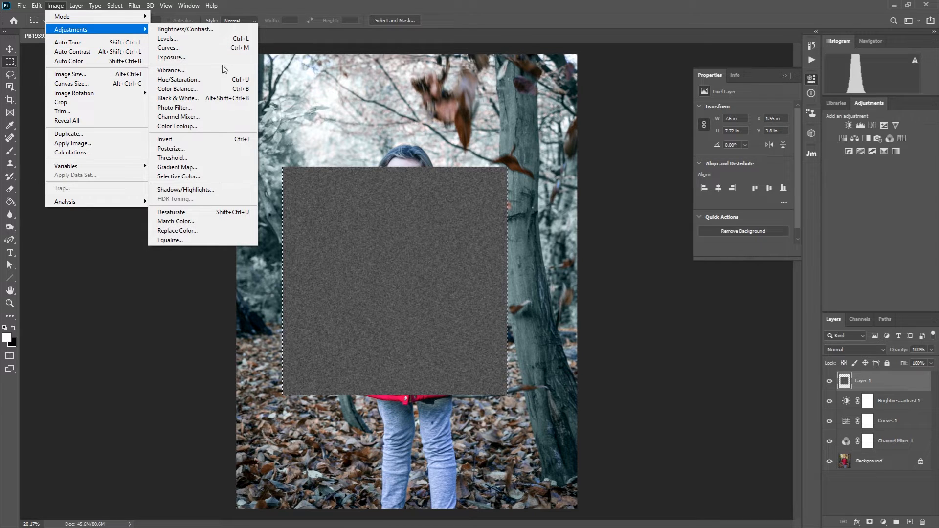
pyautogui.click(221, 158)
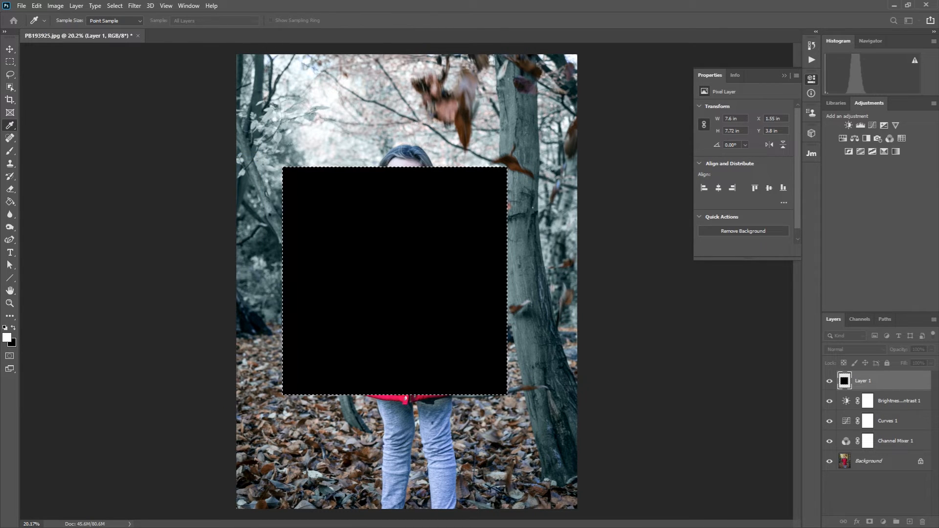
pyautogui.moveTo(0, 421); pyautogui.dragTo(154, 109)
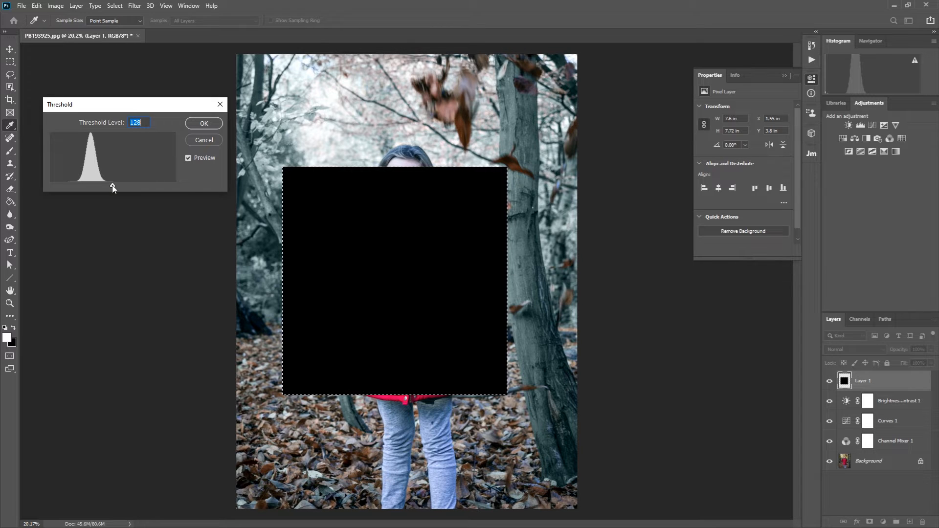
pyautogui.moveTo(113, 185); pyautogui.dragTo(112, 185)
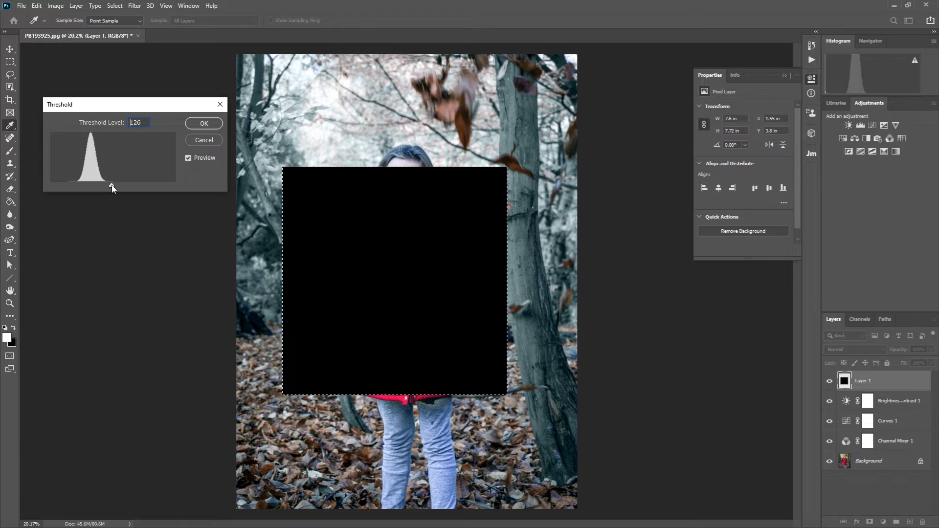
pyautogui.moveTo(110, 186); pyautogui.dragTo(107, 186)
pyautogui.moveTo(103, 187); pyautogui.dragTo(104, 187)
pyautogui.click(203, 123)
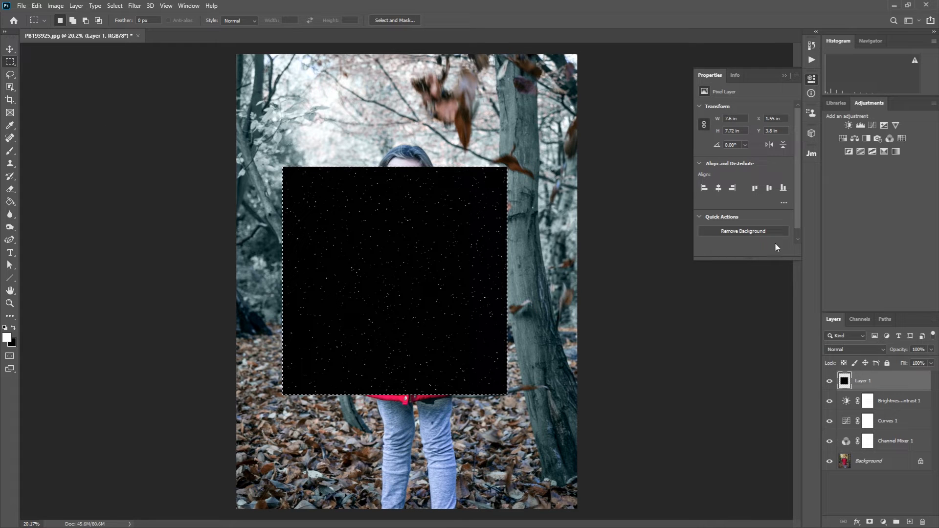
# Set the speck layer's blend mode to Screen and enlarge it to about 200% so it covers the whole photo, leaving nothing selected.
pyautogui.click(881, 349)
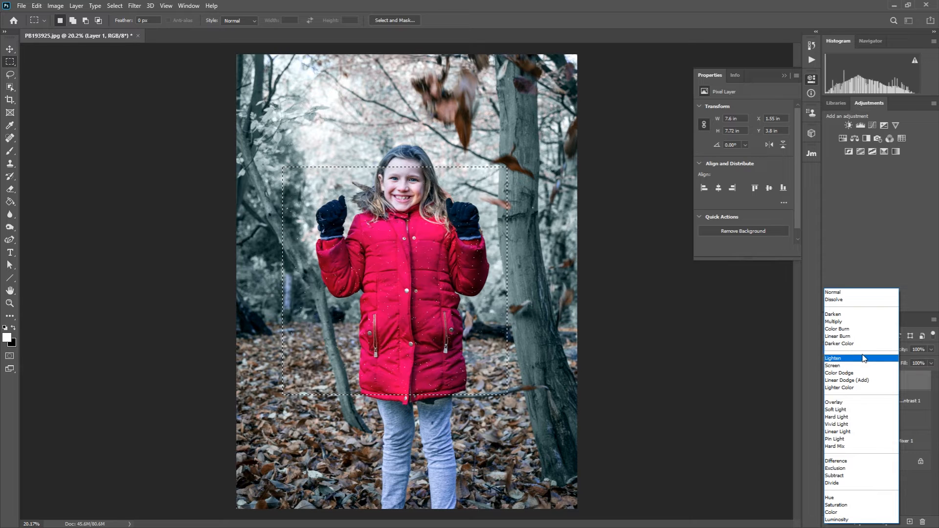
pyautogui.click(863, 366)
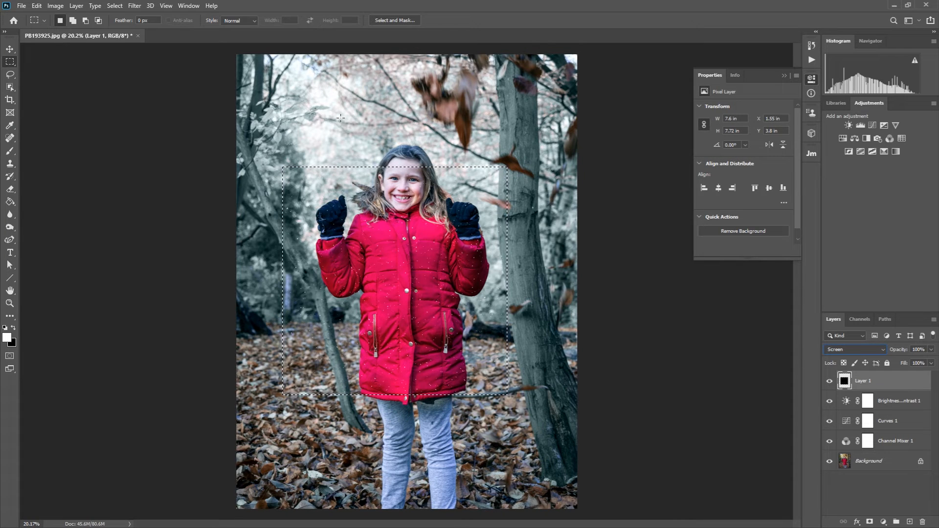
pyautogui.hotkey('ctrl', 't')
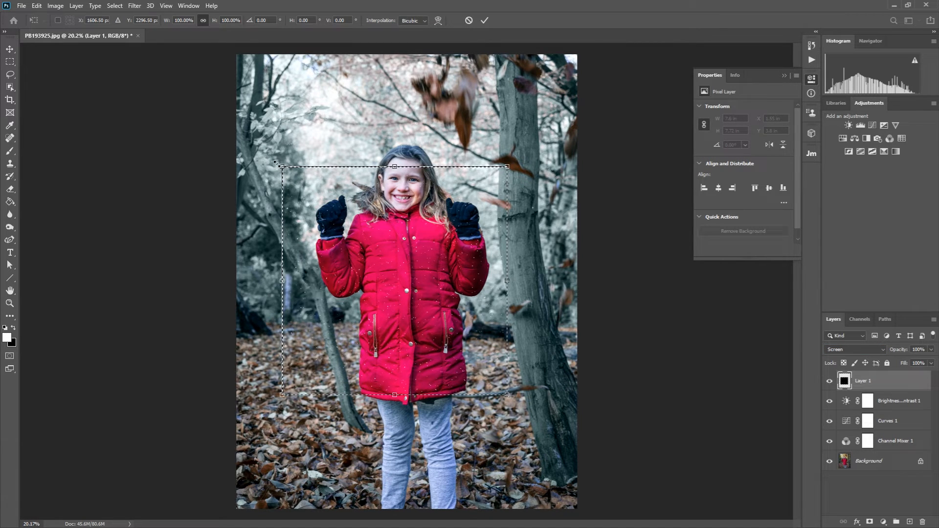
pyautogui.moveTo(276, 163); pyautogui.dragTo(162, 136)
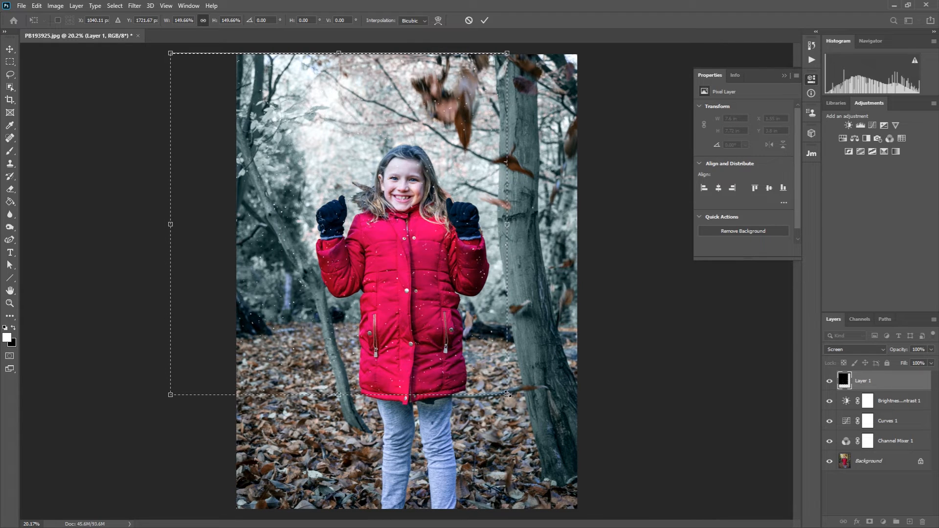
pyautogui.moveTo(507, 394); pyautogui.dragTo(622, 509)
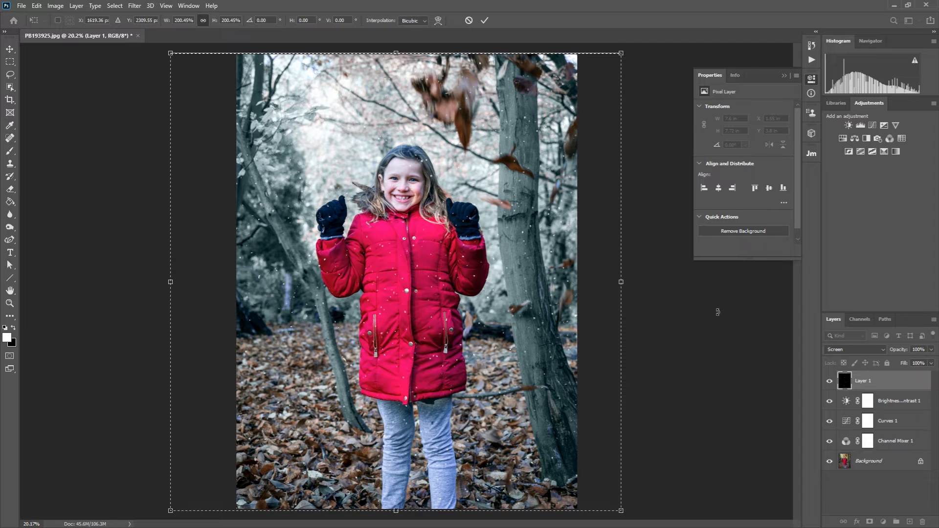
pyautogui.press('m')
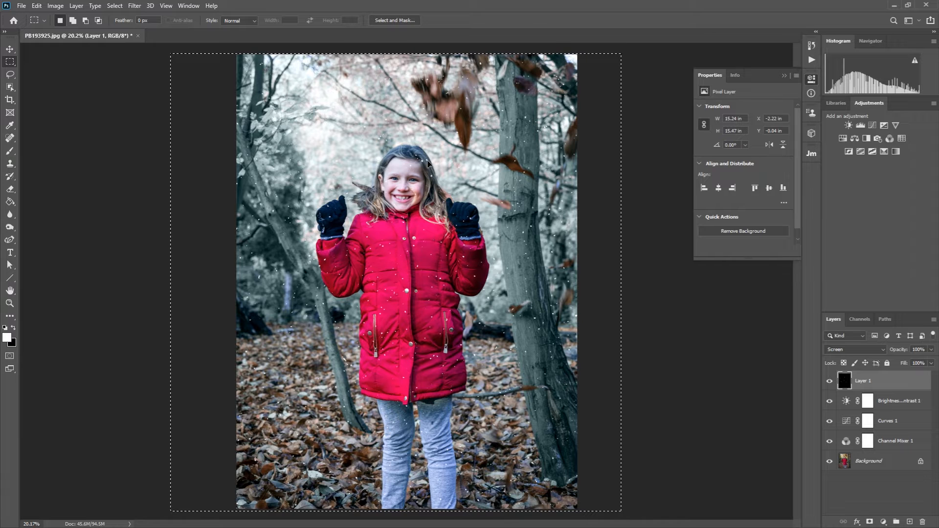
pyautogui.hotkey('ctrl', 'd')
# Apply a Gaussian Blur with a radius of 2.0 pixels to the falling-snow layer to soften the flakes.
pyautogui.scroll(2, 390, 190)
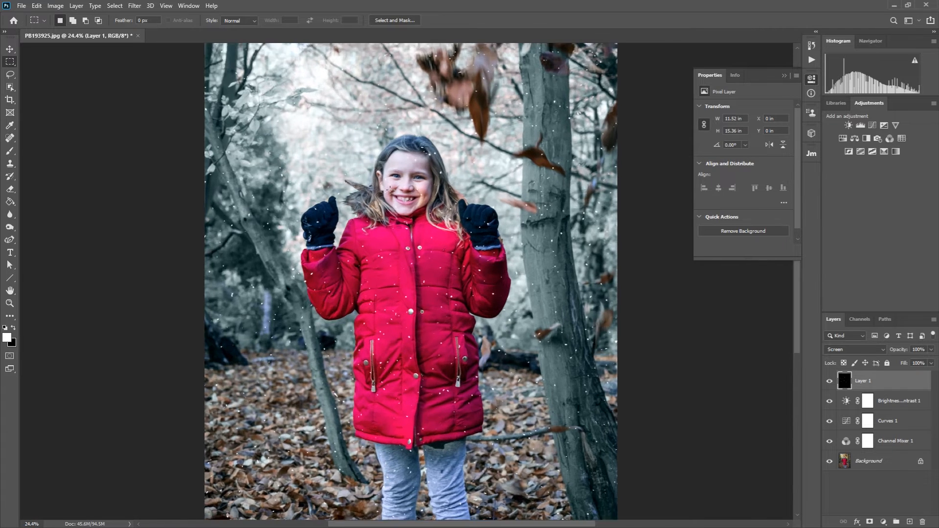
pyautogui.scroll(3, 390, 190)
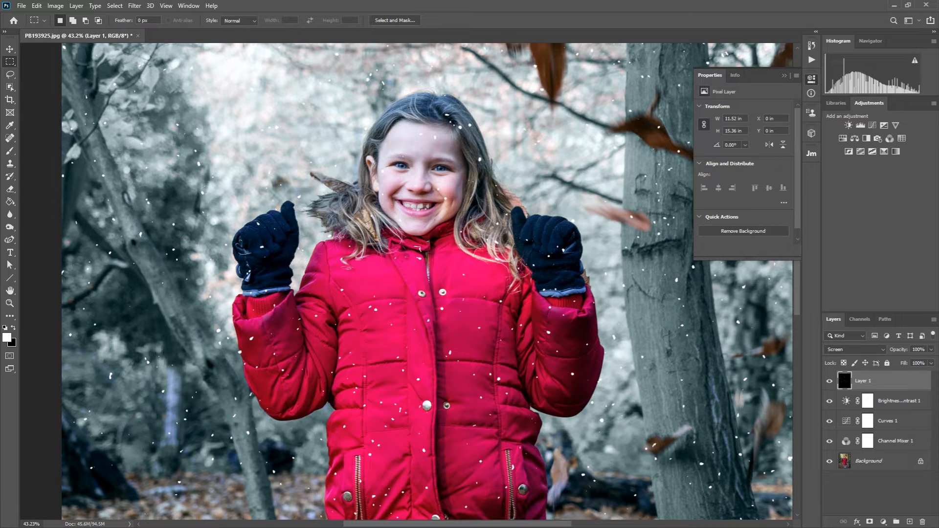
pyautogui.scroll(-3, 469, 146)
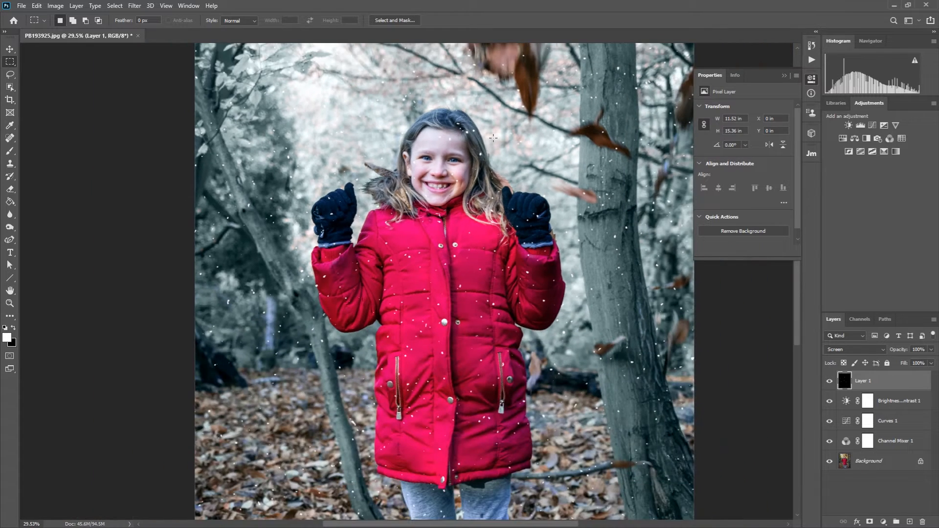
pyautogui.scroll(2, 387, 180)
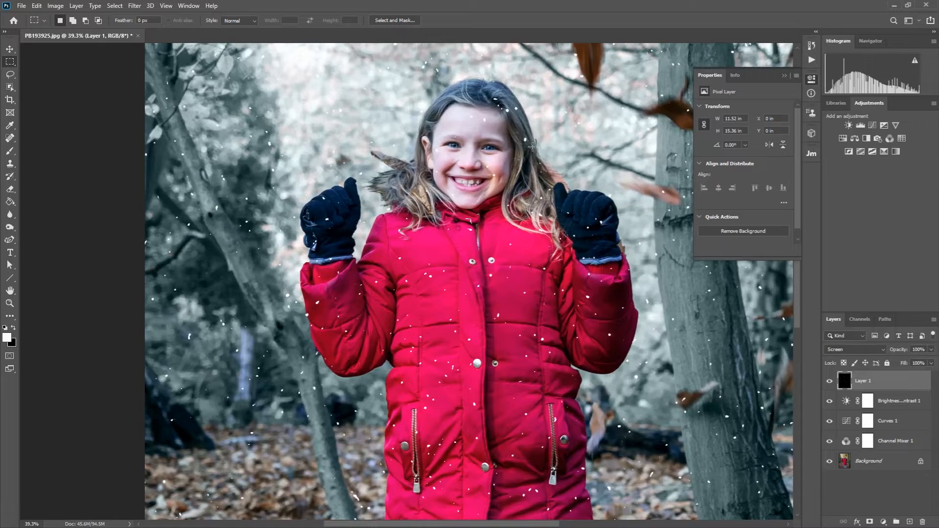
pyautogui.scroll(-4, 427, 156)
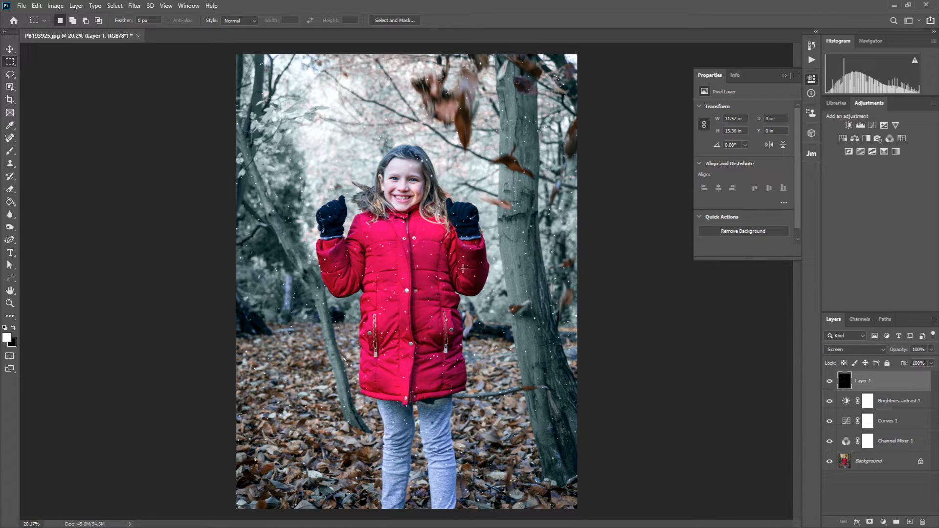
pyautogui.scroll(10, 346, 238)
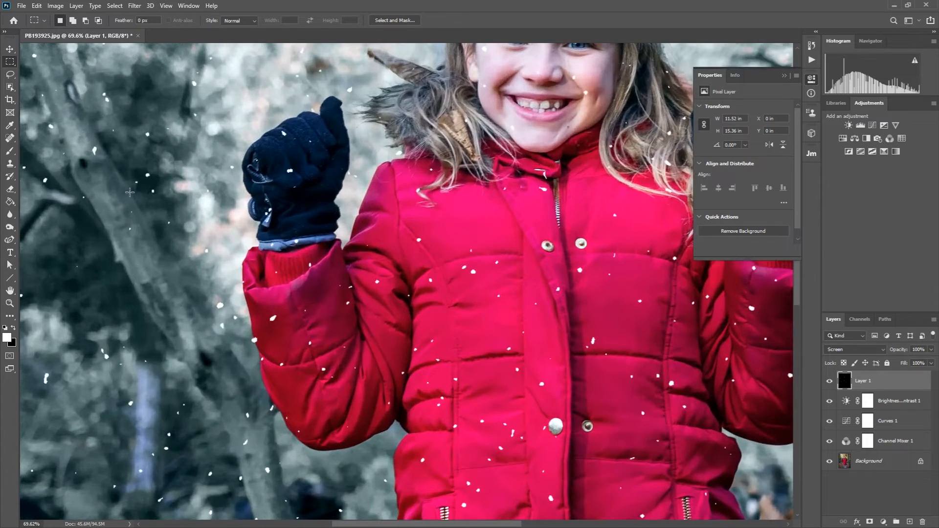
pyautogui.click(134, 5)
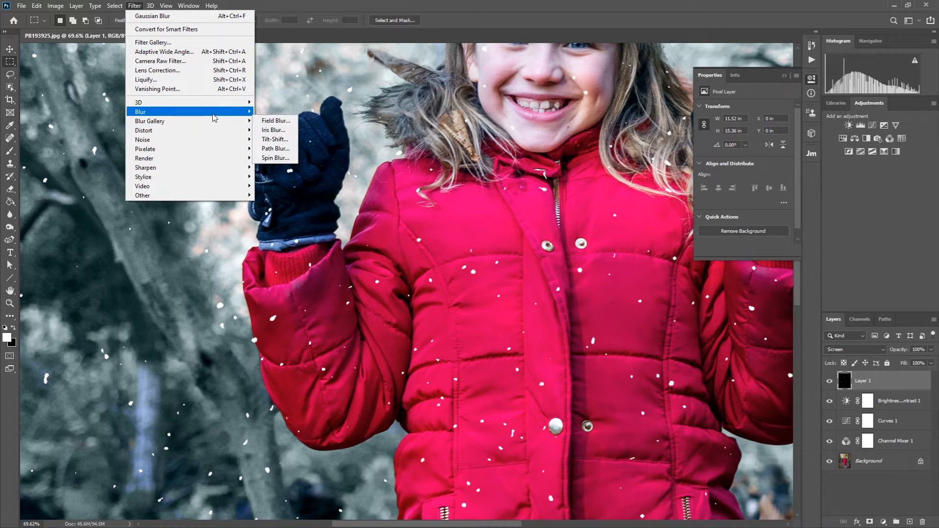
pyautogui.moveTo(214, 112)
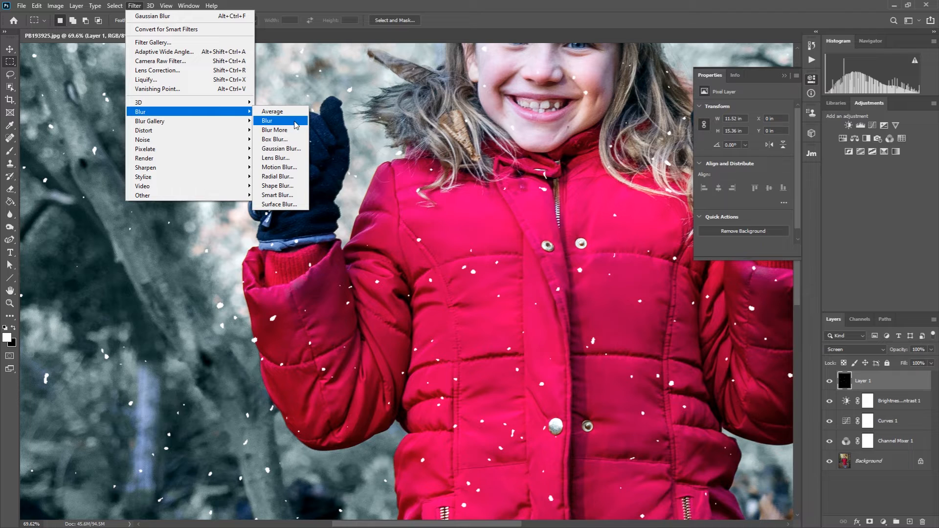
pyautogui.click(281, 148)
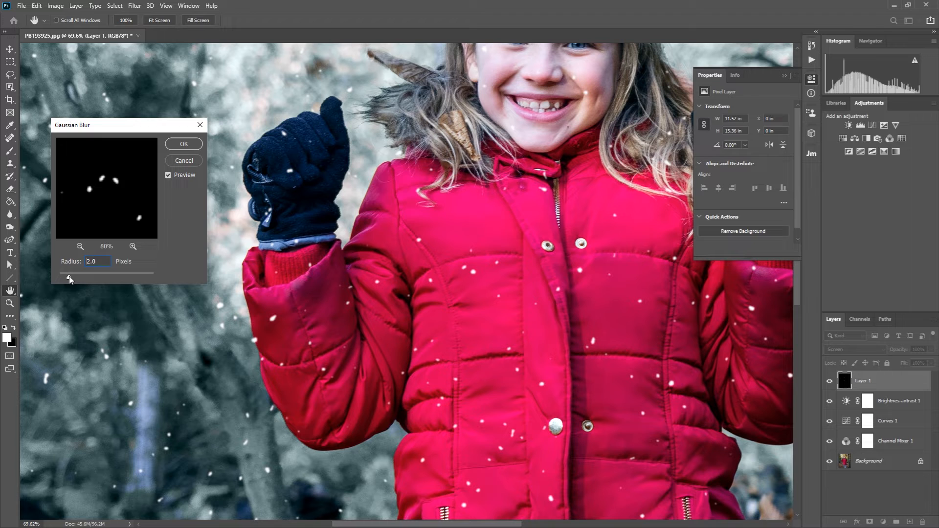
pyautogui.click(197, 148)
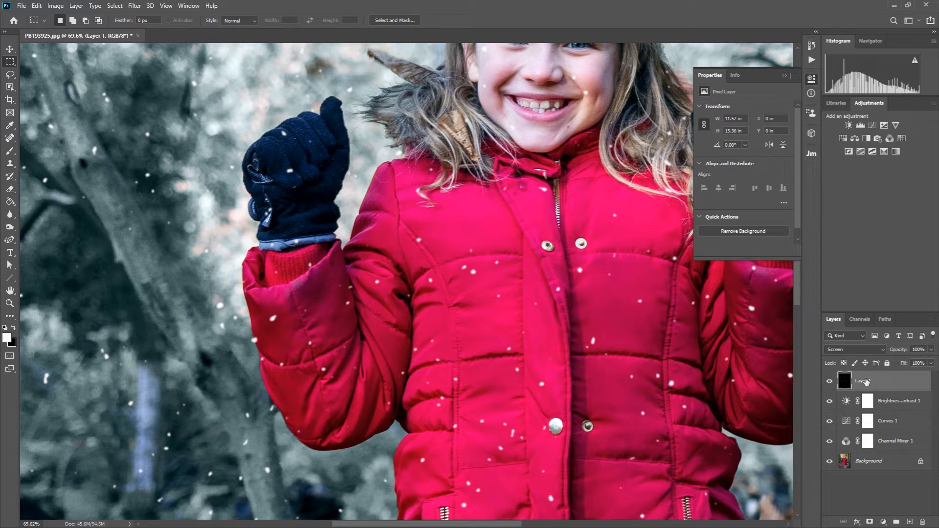
pyautogui.scroll(-3, 413, 359)
pyautogui.scroll(-5, 413, 359)
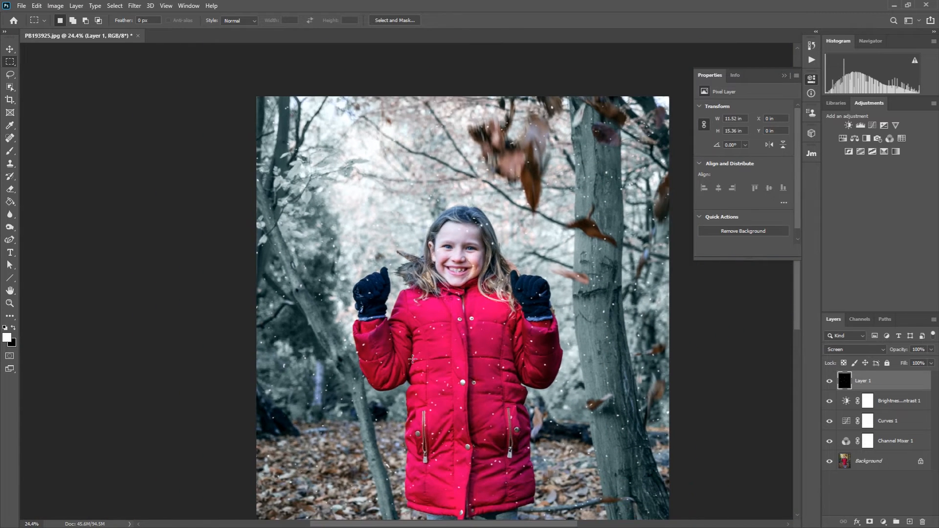
pyautogui.scroll(-2, 412, 360)
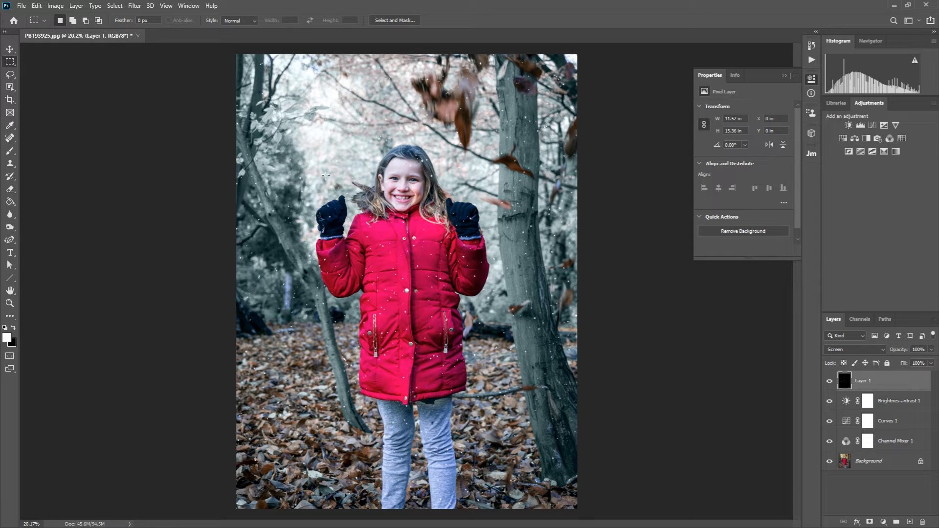
pyautogui.moveTo(317, 174); pyautogui.dragTo(543, 408)
pyautogui.click(37, 6)
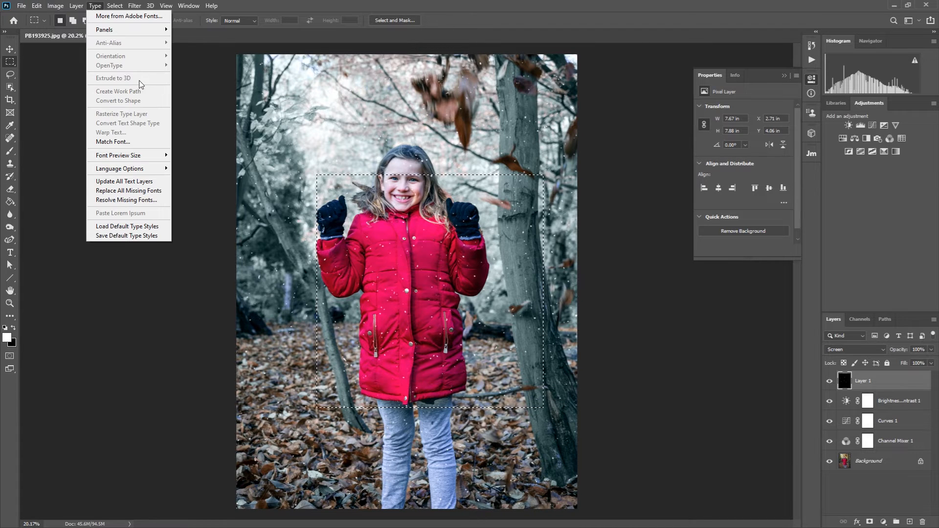
pyautogui.click(190, 84)
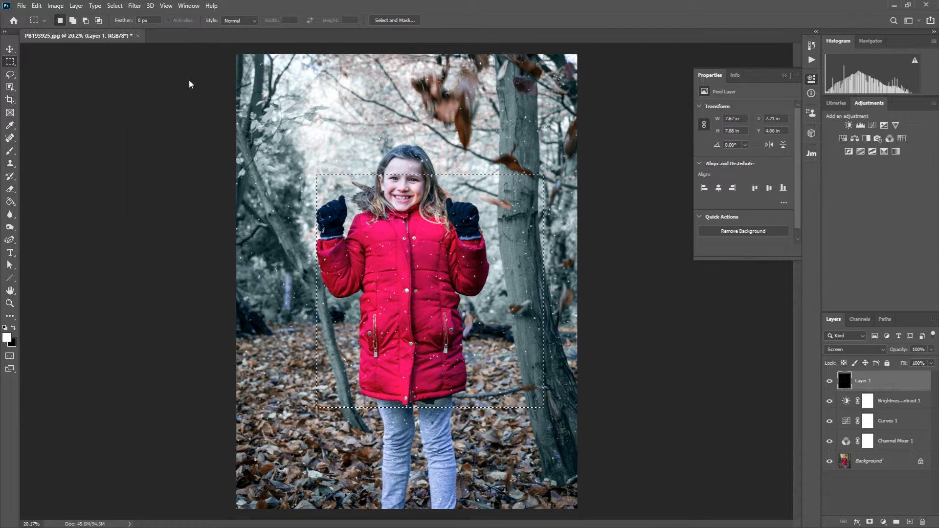
pyautogui.click(473, 236)
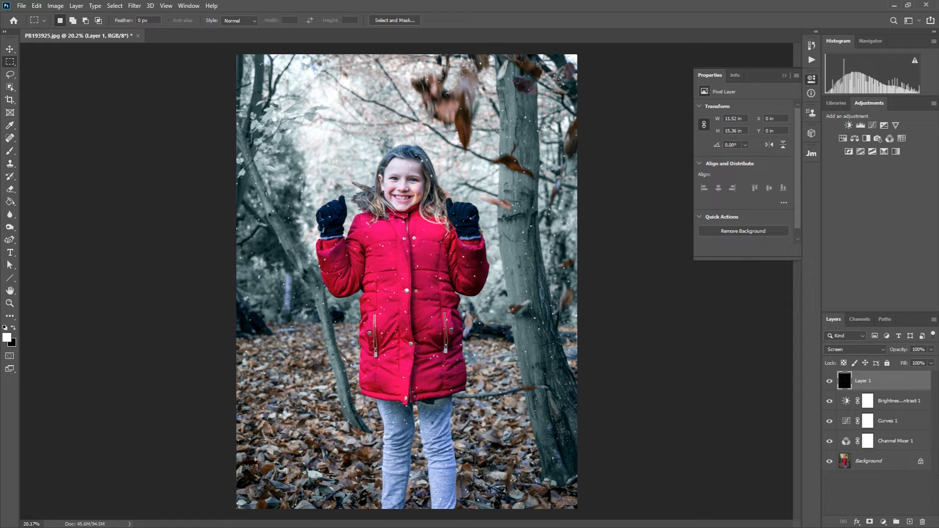
# Add a new layer and fill a rectangular selection of about 8.02 by 8.97 in over the girl with black.
pyautogui.click(911, 522)
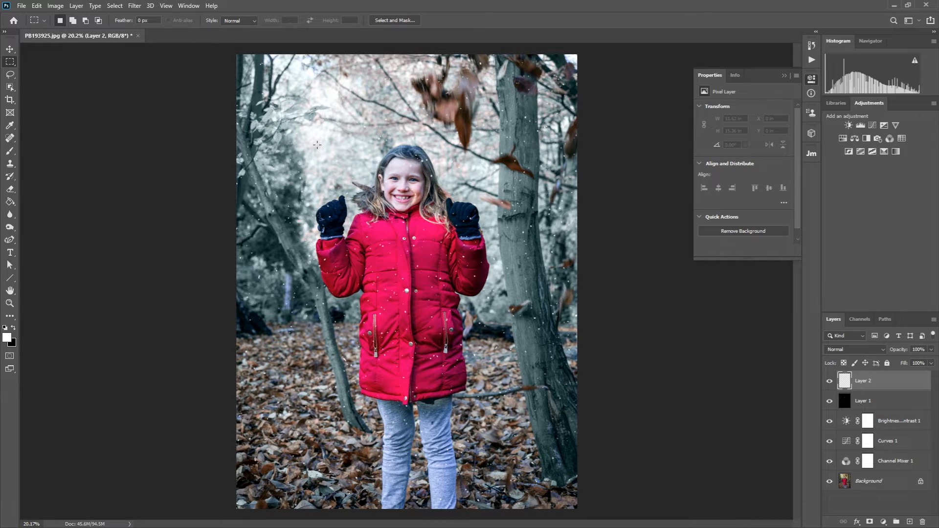
pyautogui.moveTo(317, 145); pyautogui.dragTo(554, 410)
pyautogui.click(58, 7)
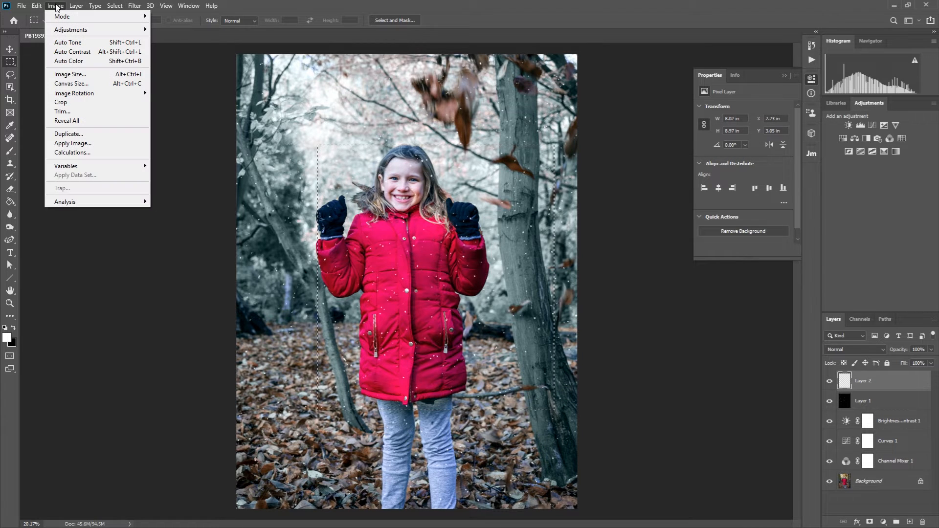
pyautogui.moveTo(40, 7)
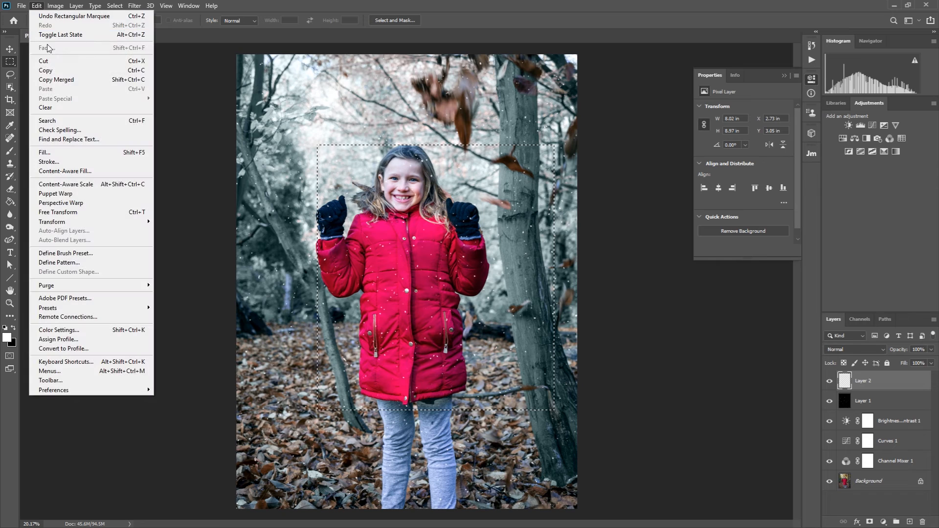
pyautogui.click(63, 152)
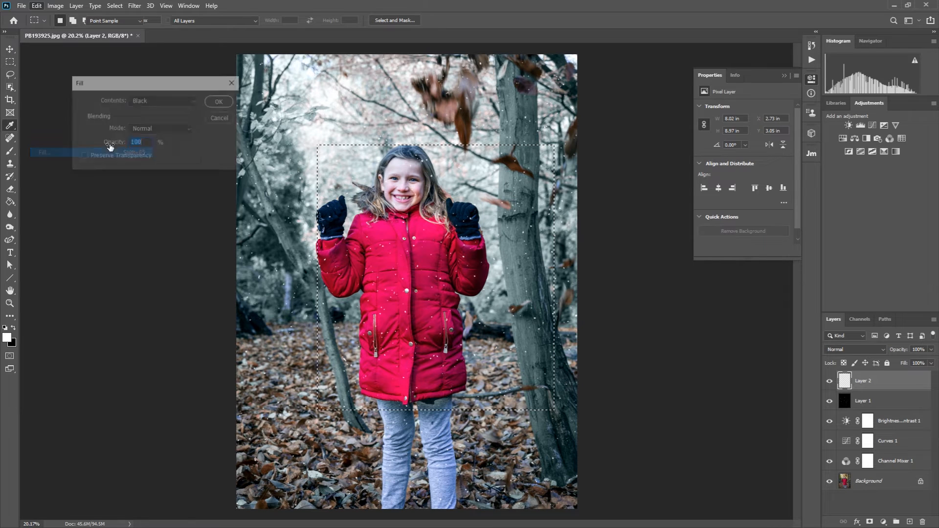
pyautogui.click(214, 102)
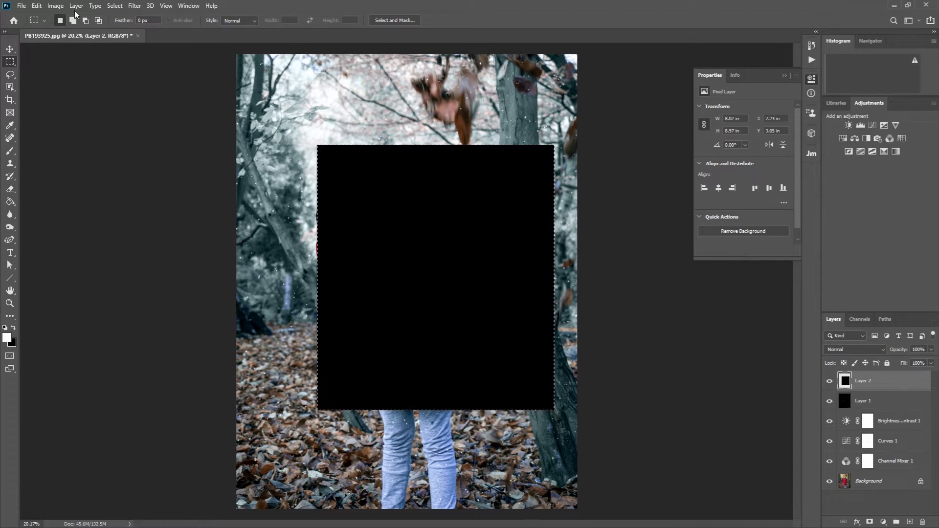
# Apply the Add Noise filter to the new black rectangle with 103.07% amount, Gaussian distribution and Monochromatic.
pyautogui.click(135, 5)
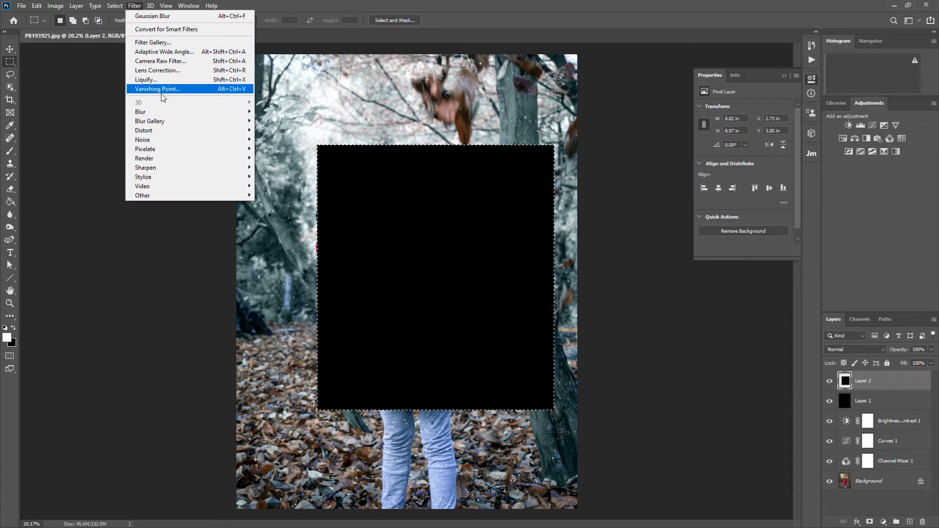
pyautogui.moveTo(185, 143)
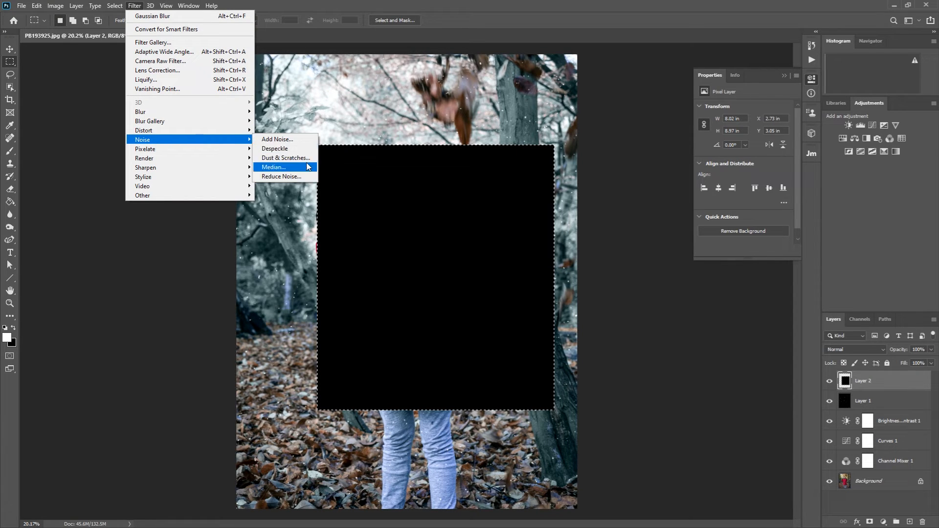
pyautogui.click(303, 142)
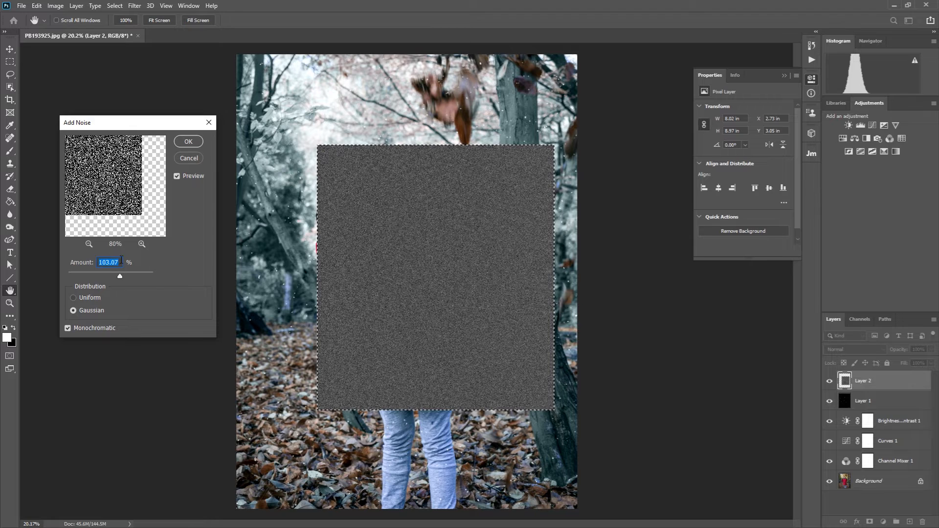
pyautogui.click(189, 142)
# Apply a Gaussian Blur with a radius of 3.0 pixels to the noise rectangle on the second snow layer.
pyautogui.click(134, 6)
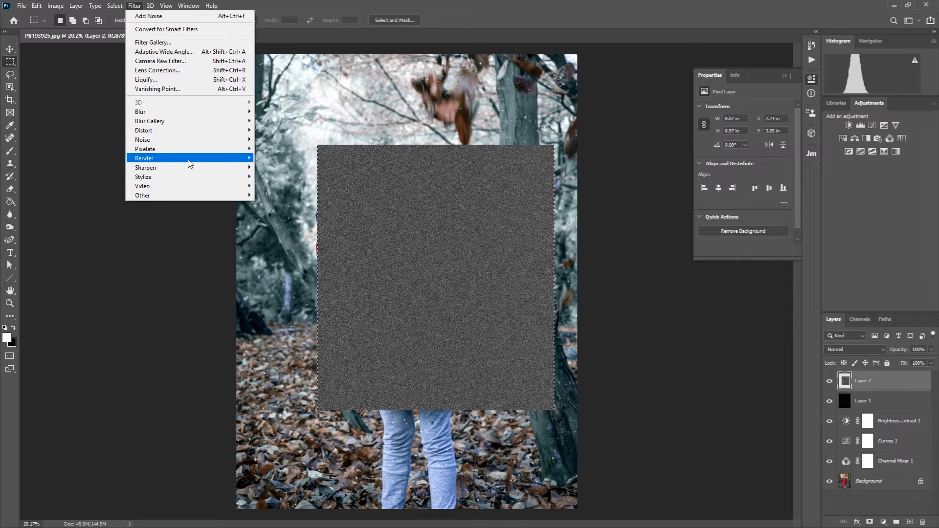
pyautogui.moveTo(226, 114)
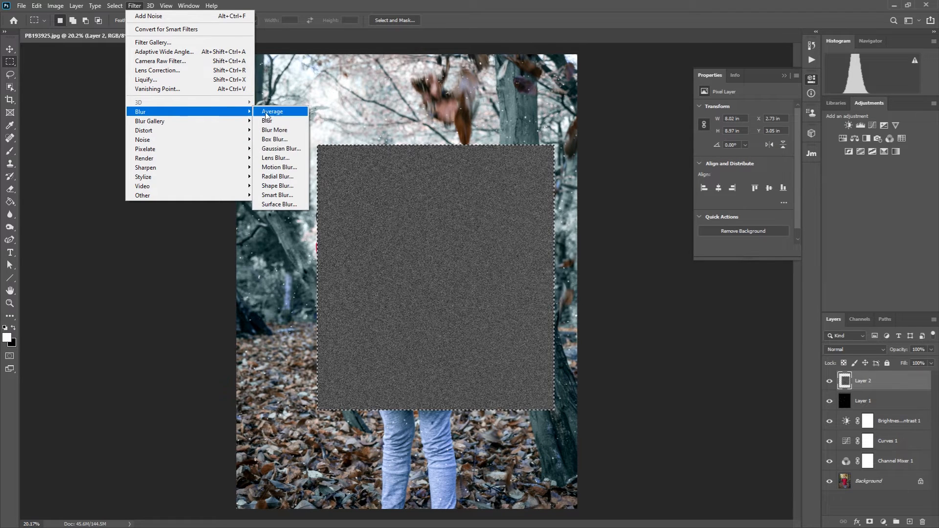
pyautogui.click(280, 149)
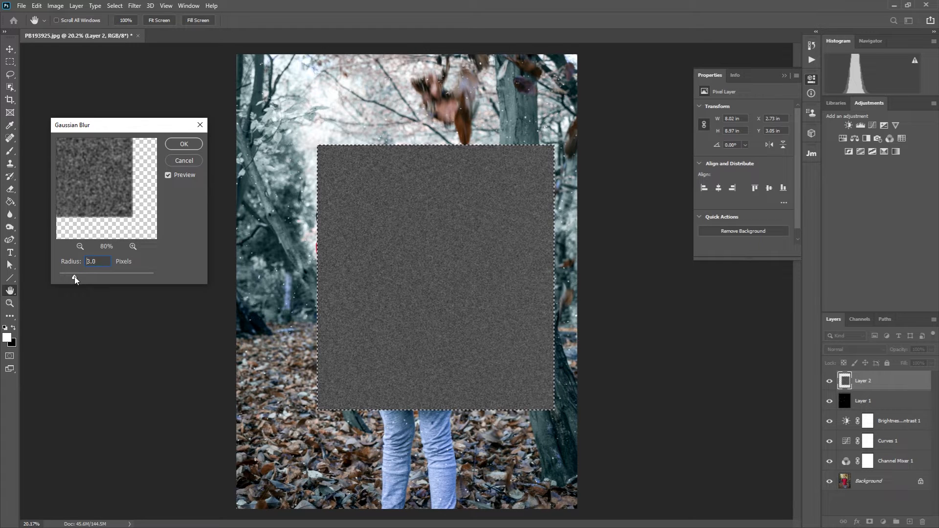
pyautogui.press('Return')
pyautogui.press('m')
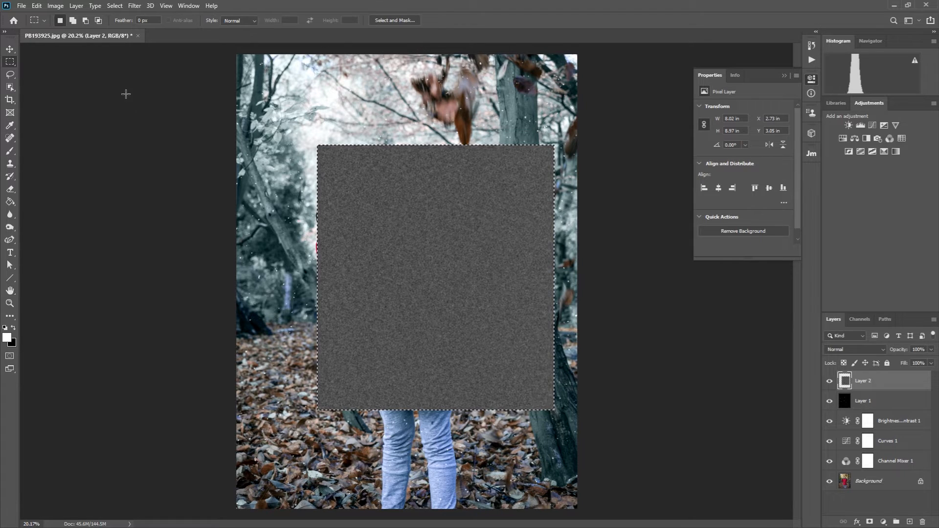
# Apply a Threshold adjustment at level 103 to the blurred noise and set the layer's blend mode to Screen.
pyautogui.click(55, 6)
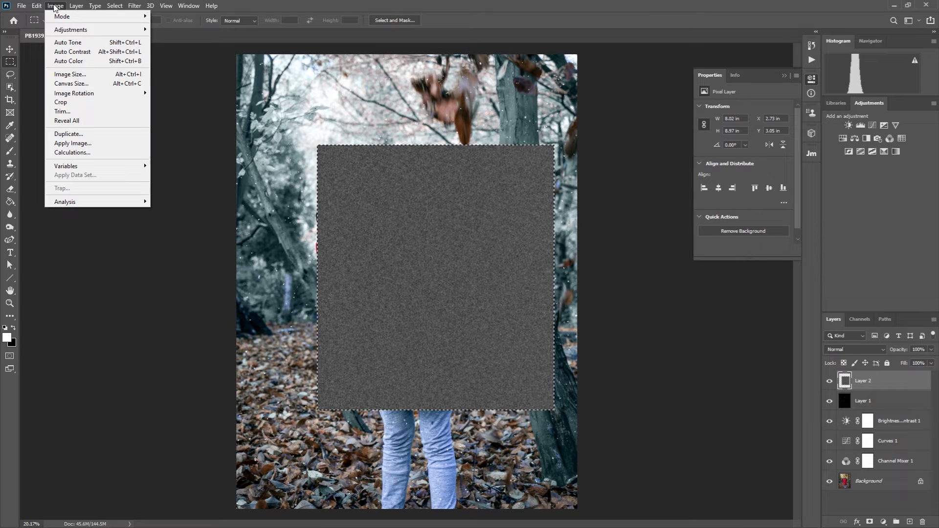
pyautogui.moveTo(54, 29)
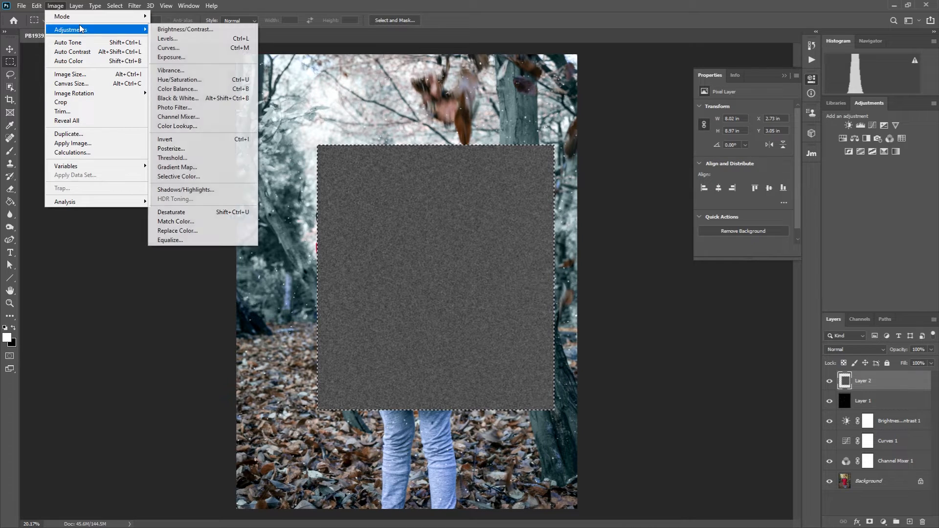
pyautogui.click(228, 159)
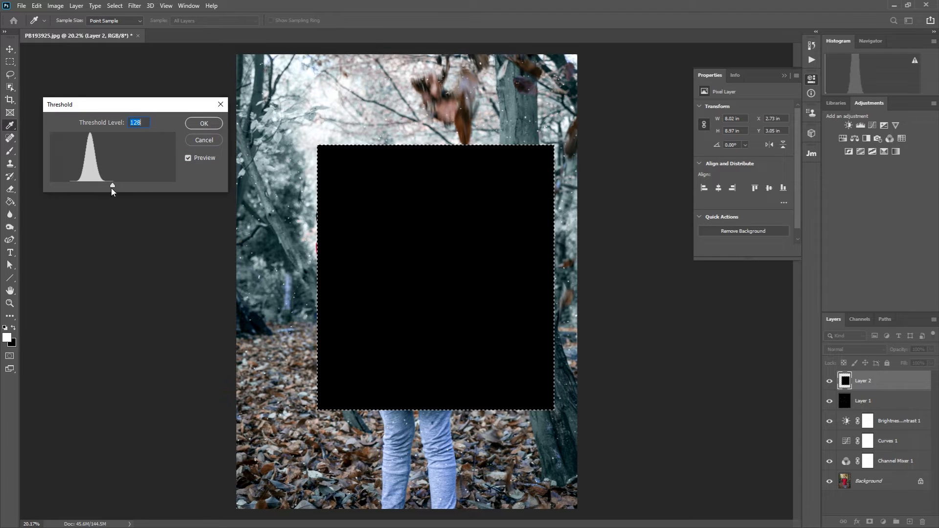
pyautogui.moveTo(112, 185); pyautogui.dragTo(111, 186)
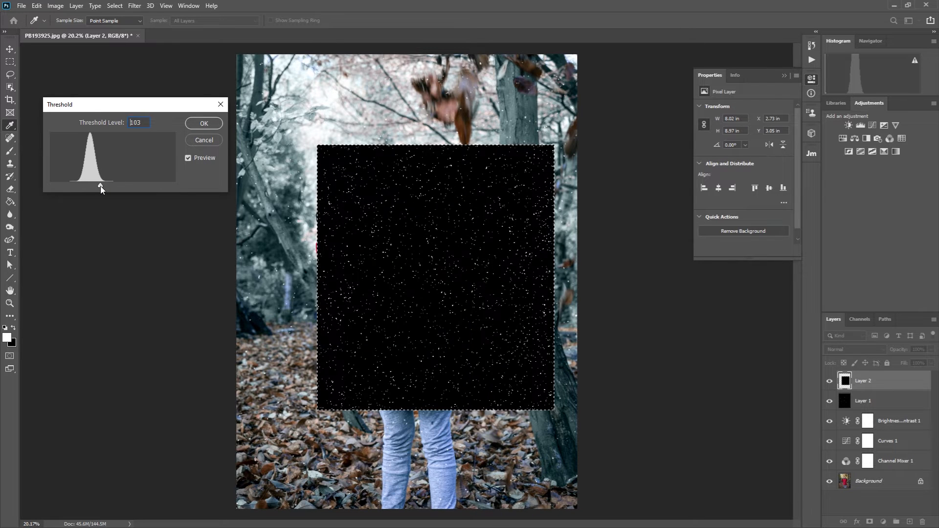
pyautogui.moveTo(101, 186); pyautogui.dragTo(101, 186)
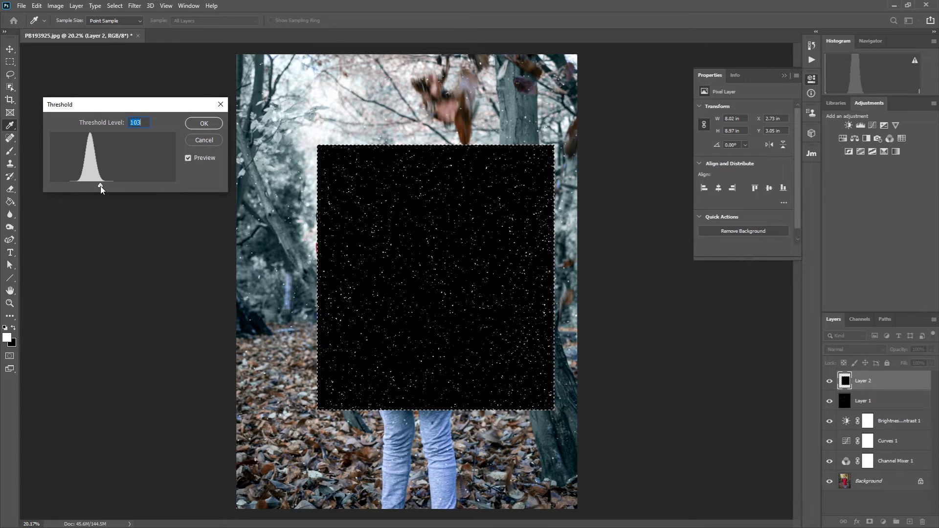
pyautogui.click(215, 125)
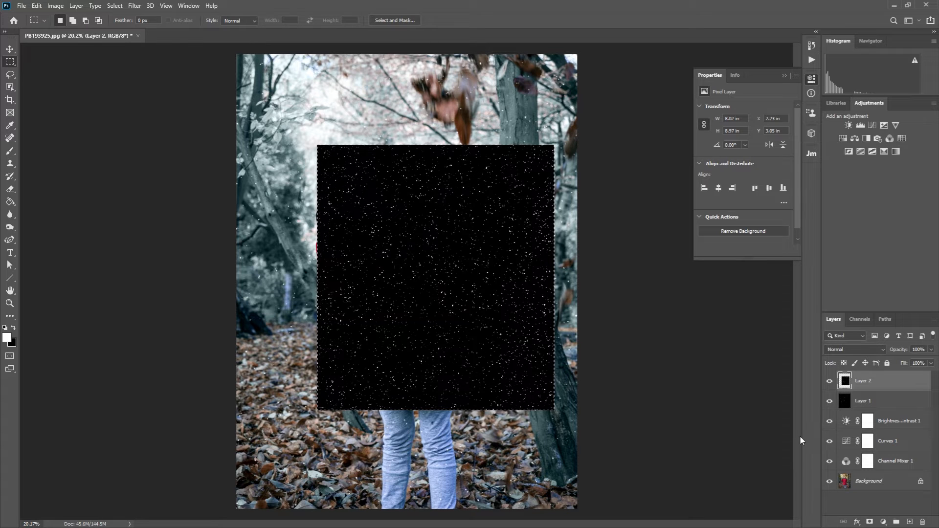
pyautogui.click(883, 351)
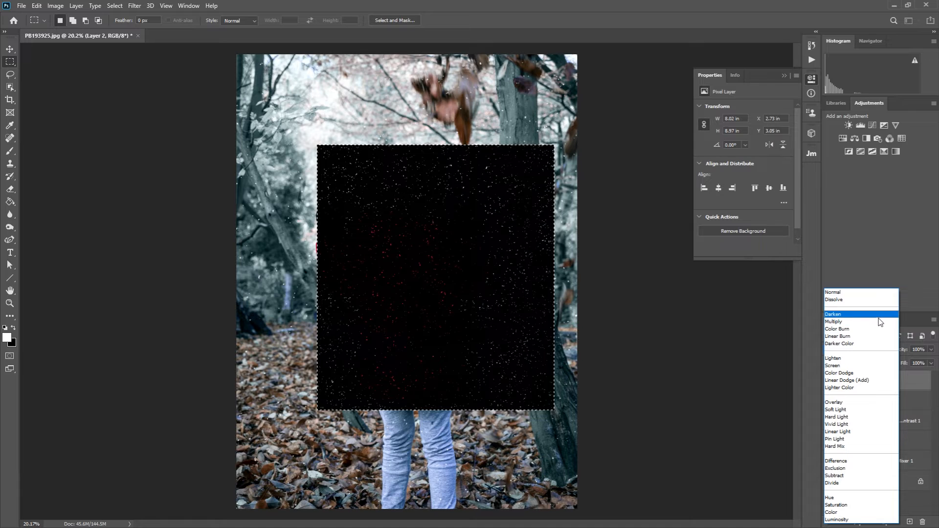
pyautogui.click(879, 366)
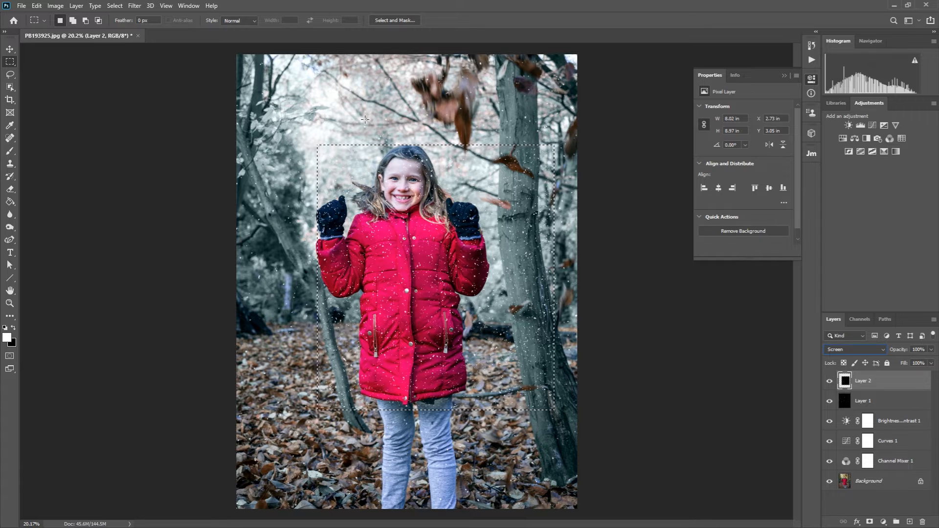
# Scale the second snow layer up to about 177% so it extends beyond the whole image.
pyautogui.hotkey('ctrl', 't')
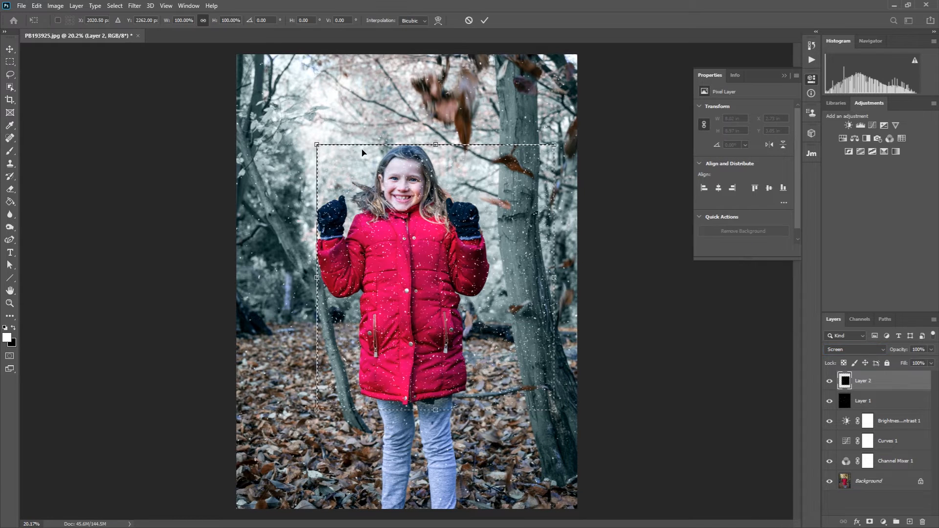
pyautogui.moveTo(316, 146); pyautogui.dragTo(160, 104)
pyautogui.moveTo(553, 409); pyautogui.dragTo(647, 514)
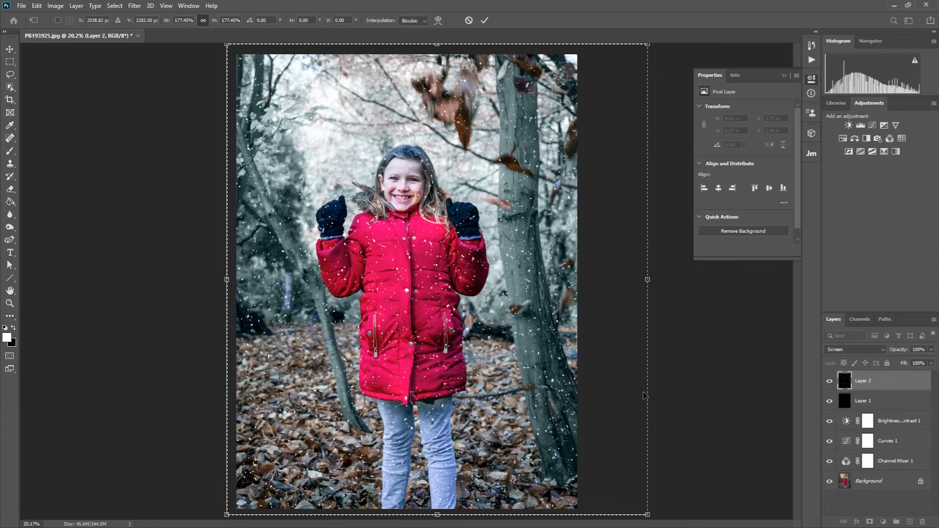
pyautogui.press('Return')
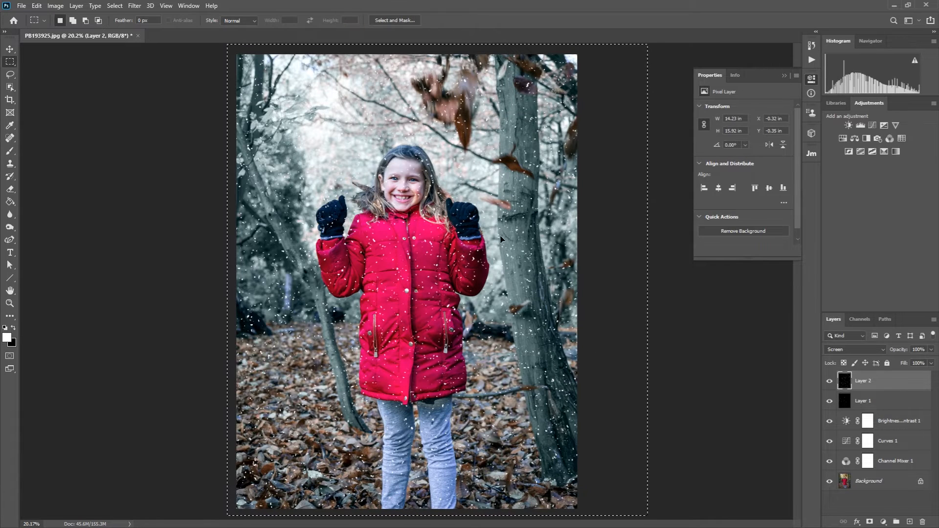
# Apply a Motion Blur to the second snow layer at a 90° angle with a short distance of about 9 pixels.
pyautogui.scroll(3, 438, 252)
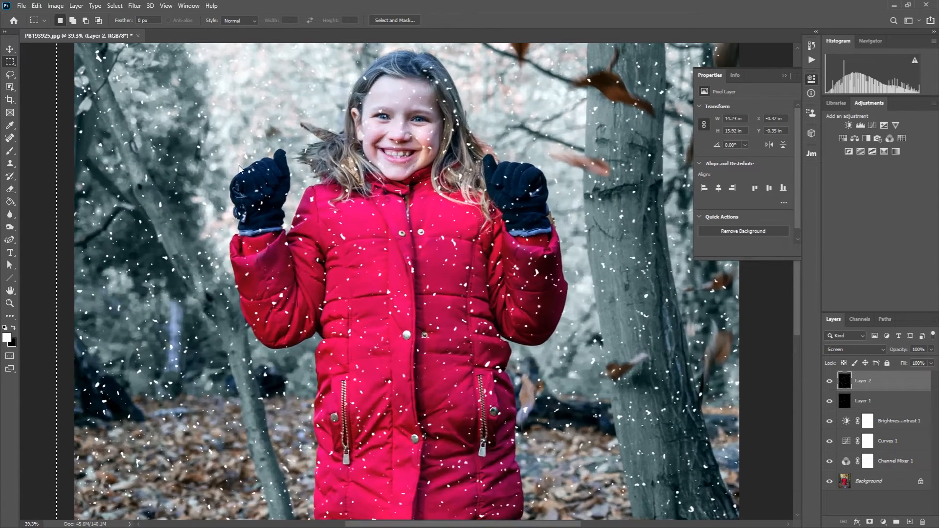
pyautogui.click(134, 6)
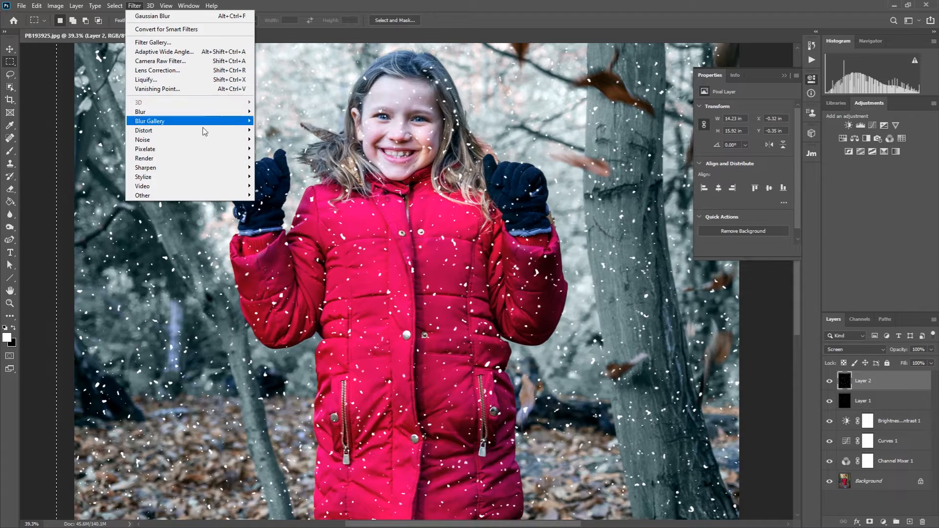
pyautogui.moveTo(225, 112)
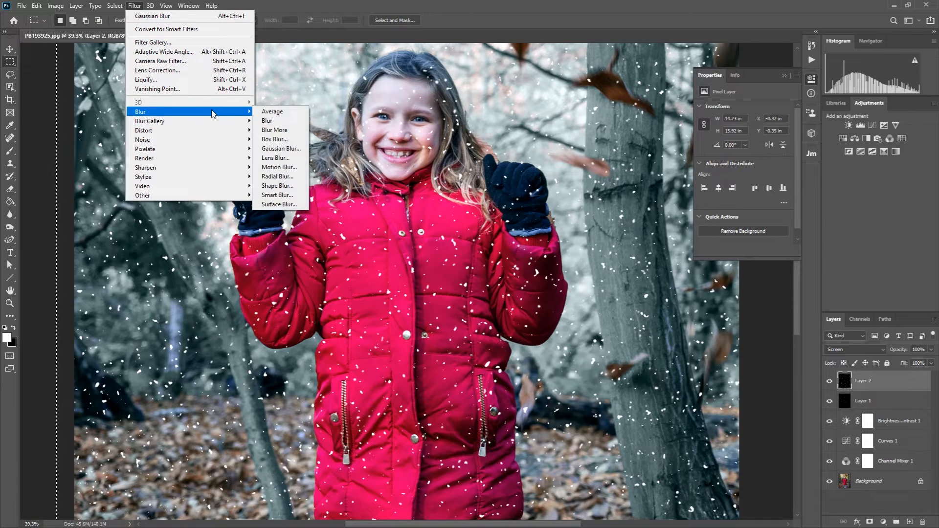
pyautogui.click(294, 166)
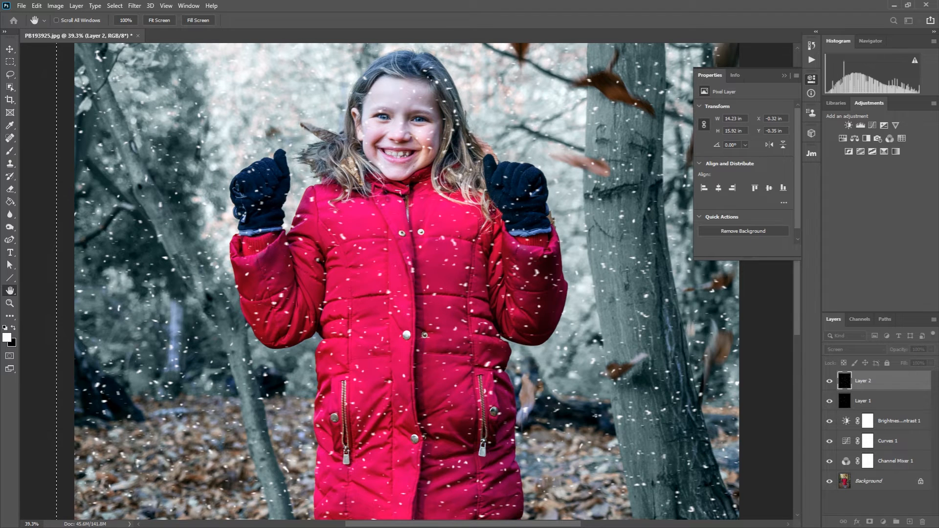
pyautogui.moveTo(84, 246); pyautogui.dragTo(102, 209)
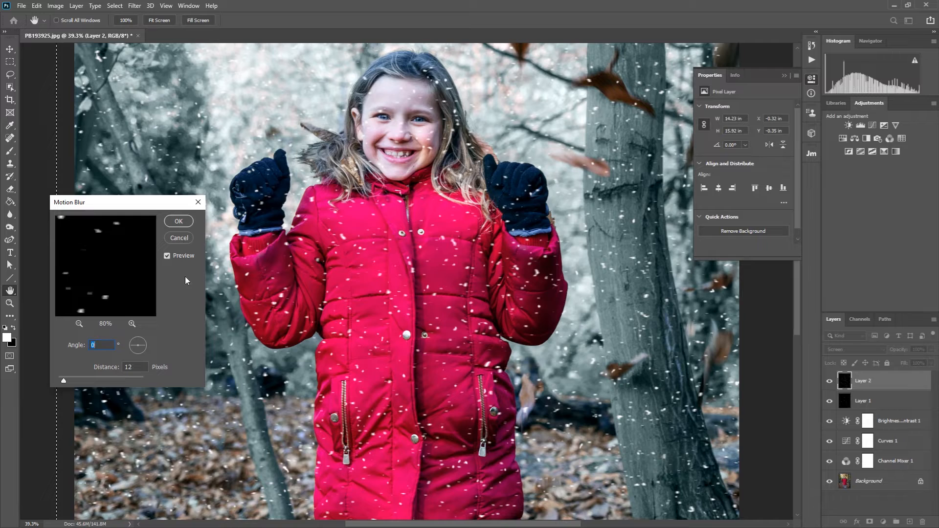
pyautogui.moveTo(140, 345); pyautogui.dragTo(138, 334)
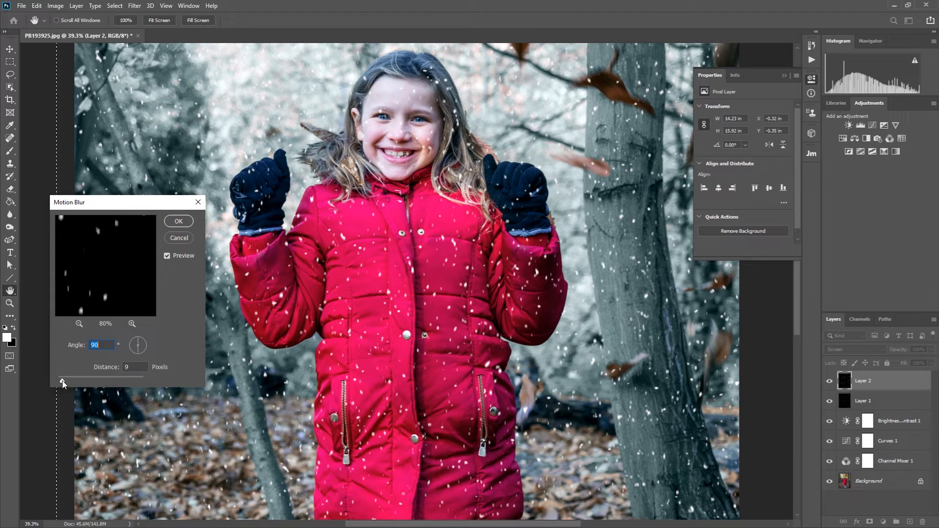
pyautogui.moveTo(63, 381); pyautogui.dragTo(63, 381)
pyautogui.click(179, 221)
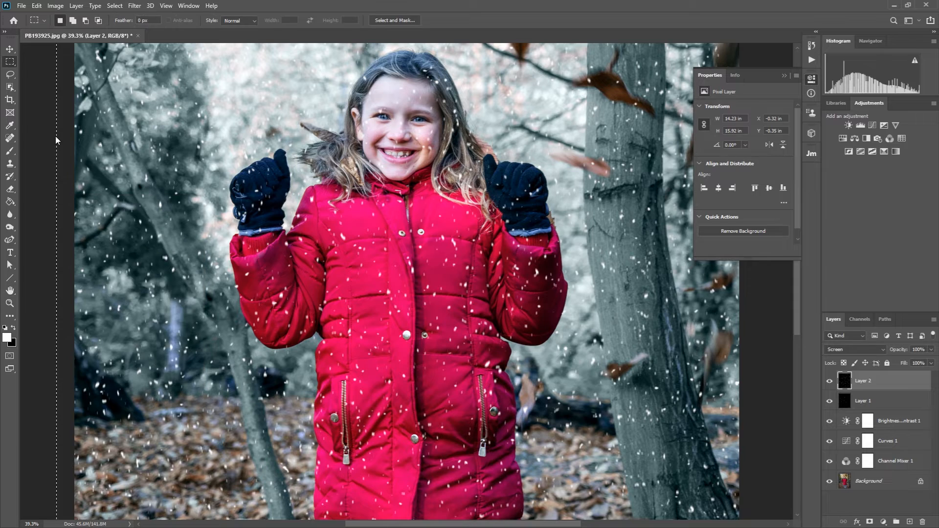
# Examine the motion-blurred snowflakes across the full image and close up around the girl's face and coat.
pyautogui.hotkey('ctrl', 'd')
pyautogui.scroll(-4, 195, 310)
pyautogui.scroll(-2, 195, 310)
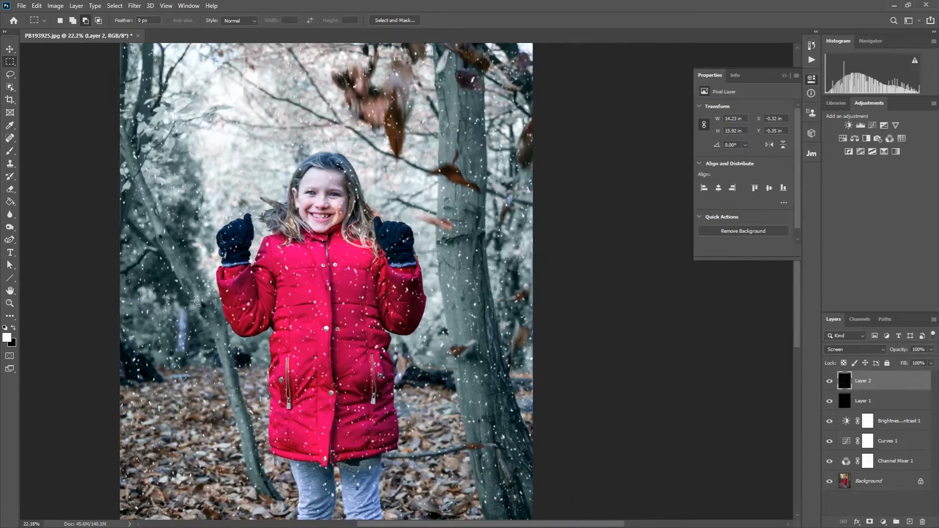
pyautogui.hotkey('ctrl', 'a')
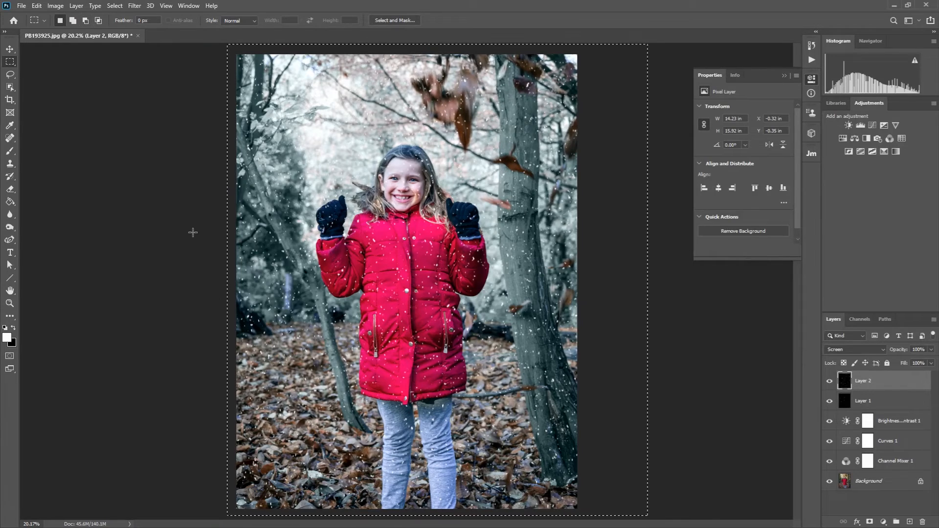
pyautogui.scroll(9, 393, 164)
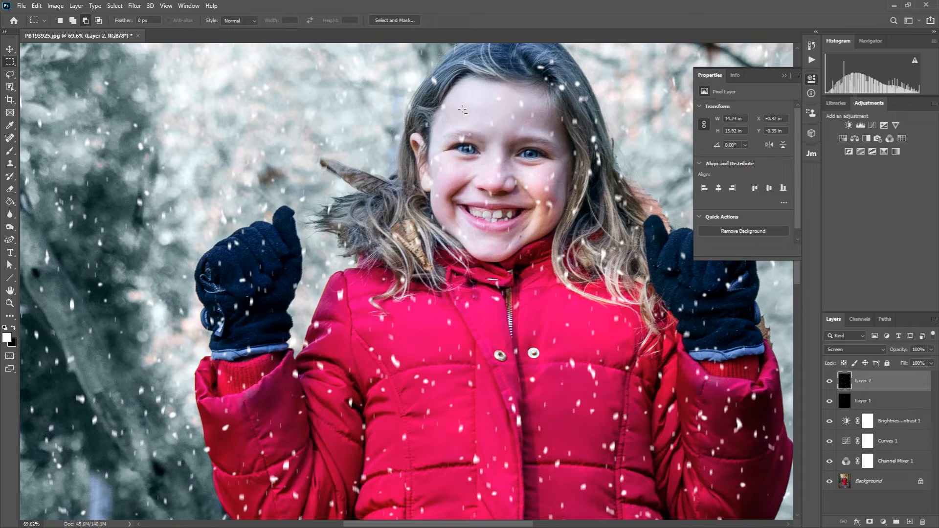
pyautogui.scroll(-8, 473, 127)
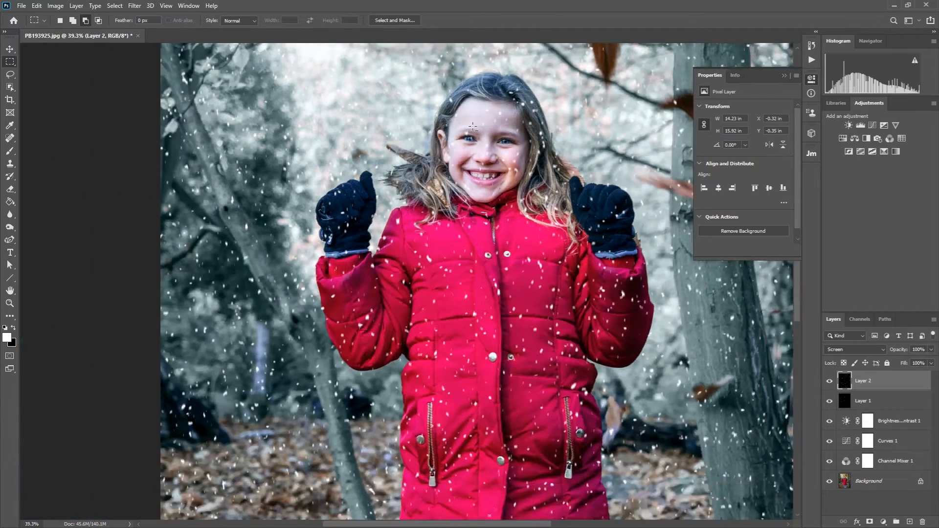
pyautogui.scroll(-2, 473, 126)
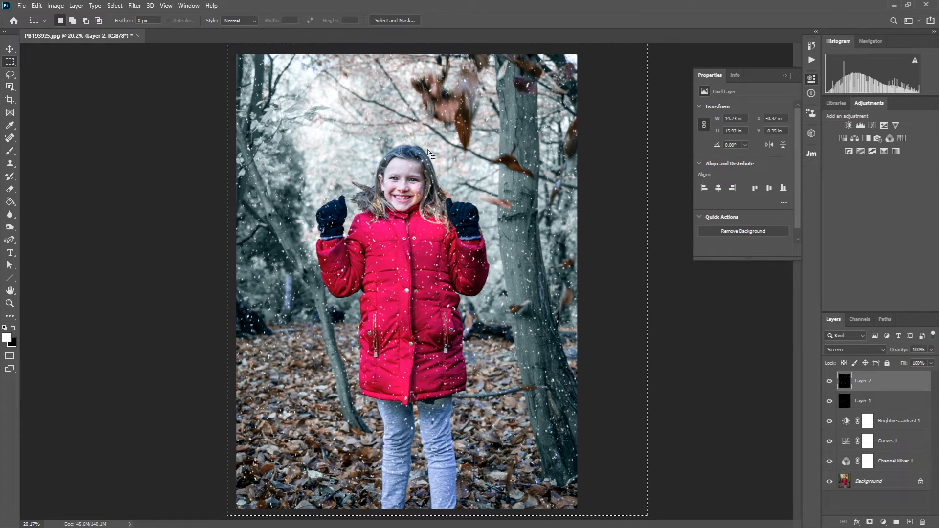
# Clear the selection and add a white-to-transparent Gradient Fill layer with the Radial style and Reverse enabled.
pyautogui.click(125, 48)
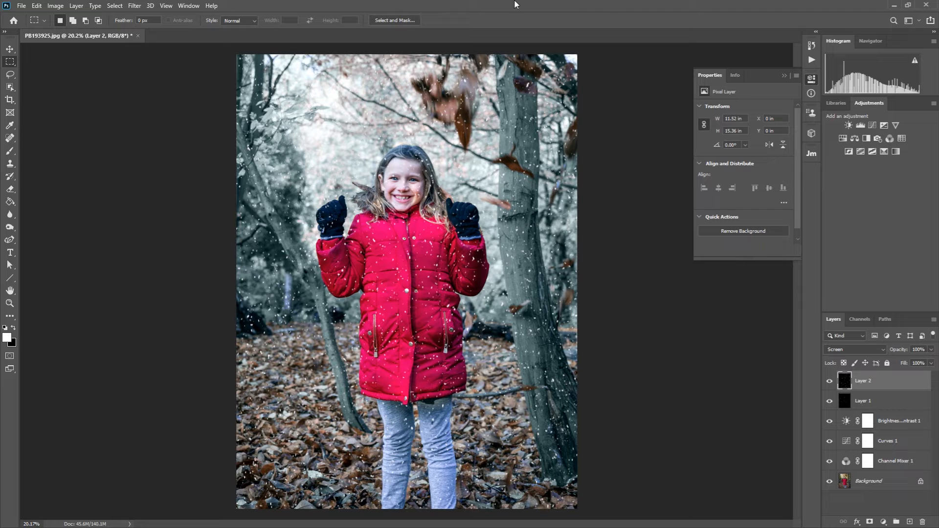
pyautogui.click(783, 76)
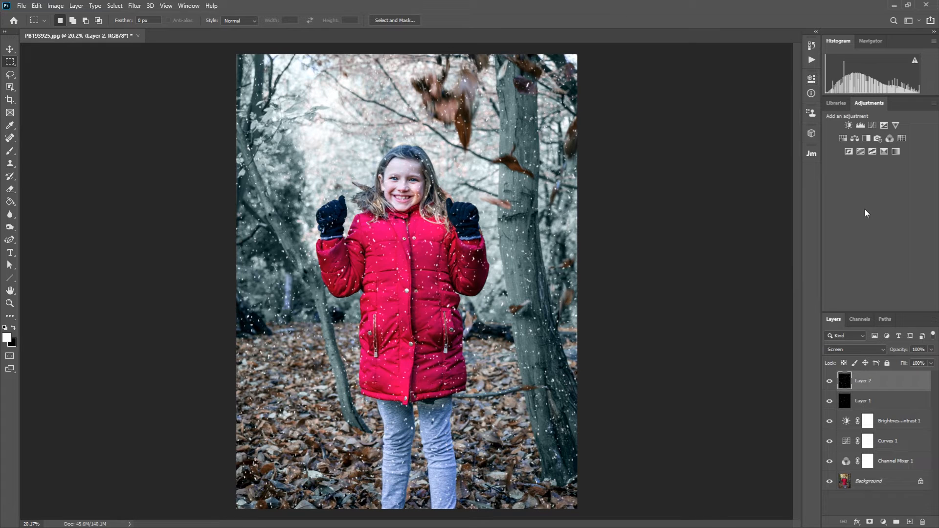
pyautogui.click(884, 523)
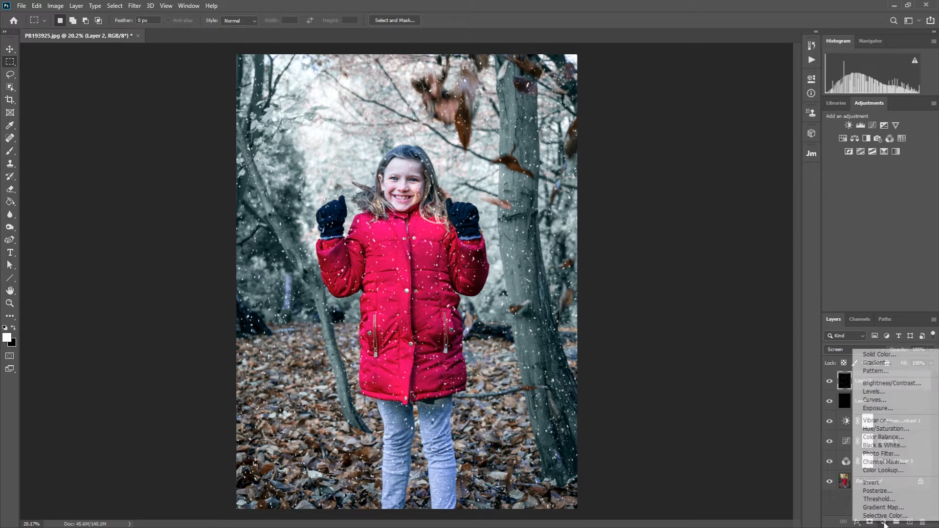
pyautogui.click(895, 365)
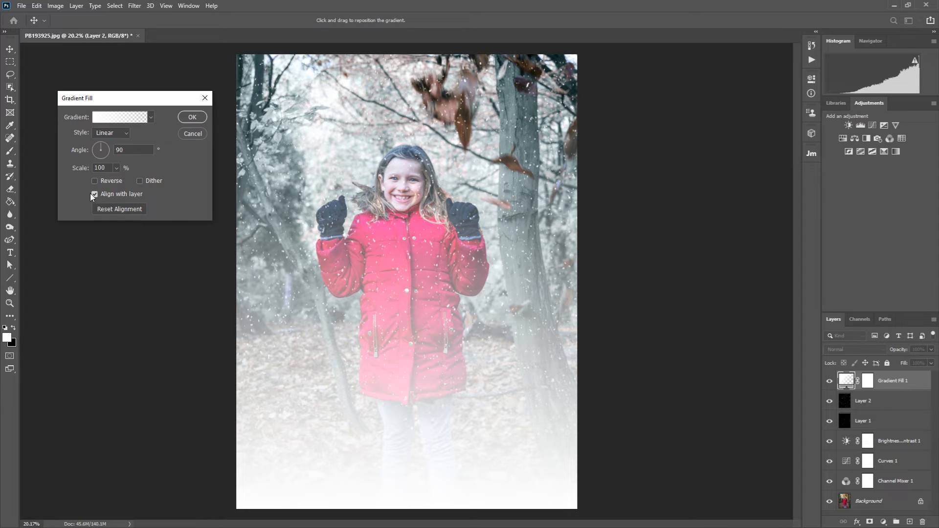
pyautogui.click(120, 133)
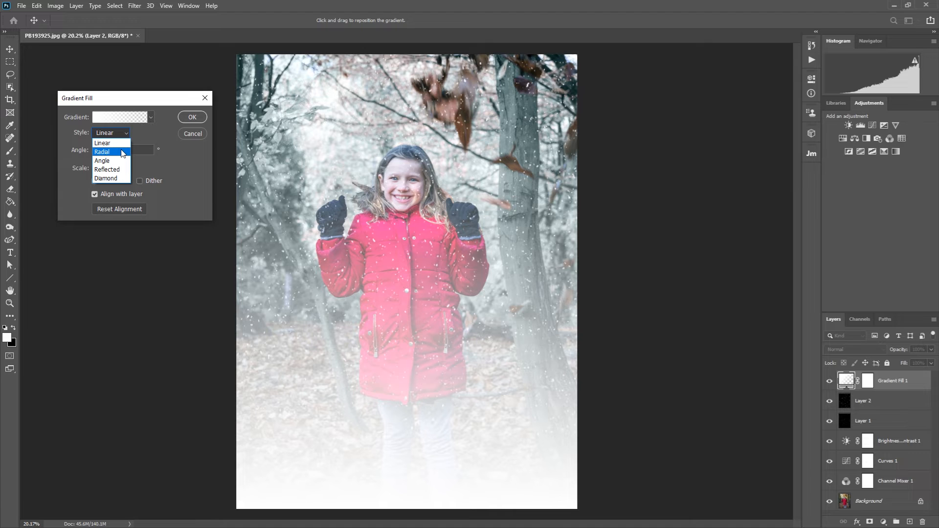
pyautogui.click(123, 153)
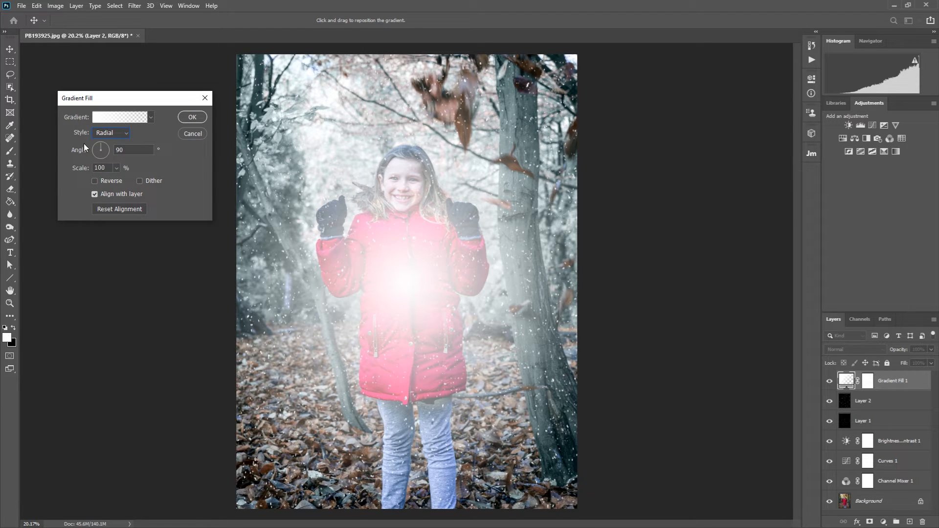
pyautogui.click(95, 181)
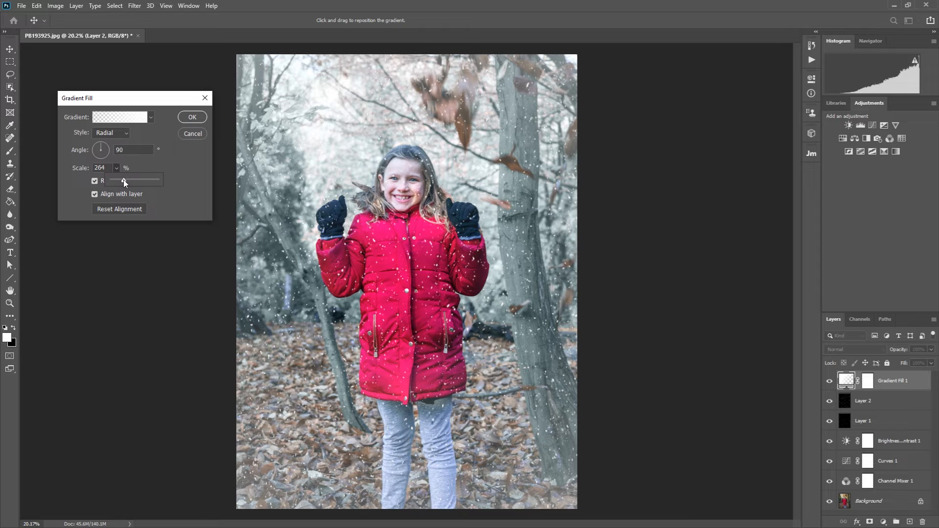
# Position the radial gradient's centre over the girl and set its scale to about 286% for a soft white vignette.
pyautogui.click(413, 252)
pyautogui.click(117, 168)
pyautogui.moveTo(110, 180); pyautogui.dragTo(108, 180)
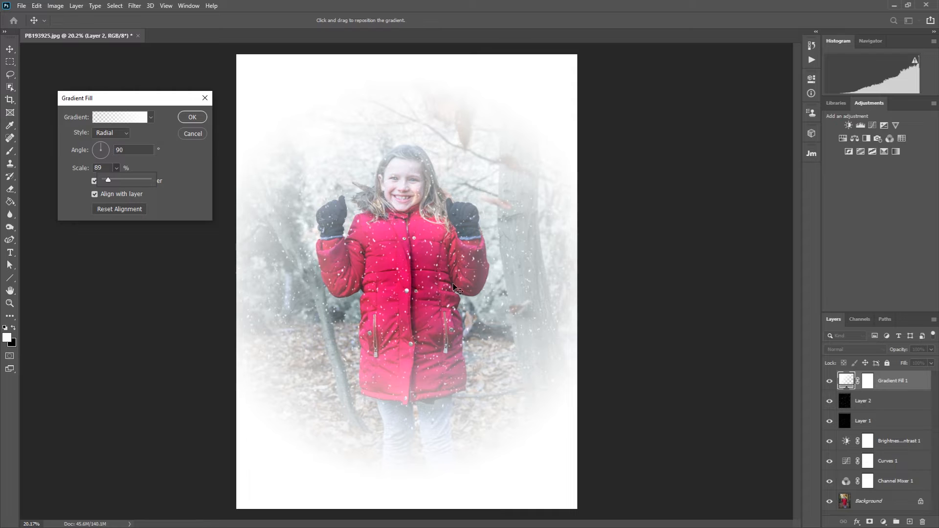
pyautogui.moveTo(408, 292); pyautogui.dragTo(400, 272)
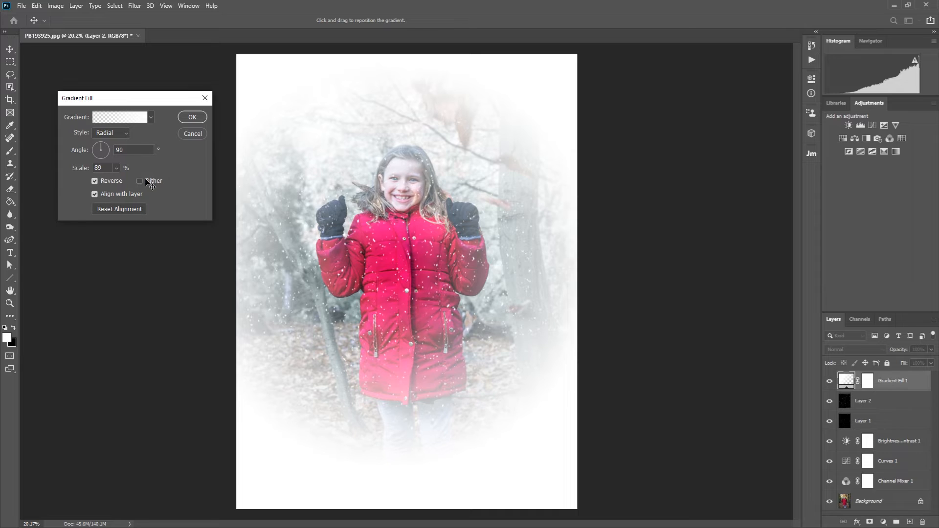
pyautogui.click(117, 168)
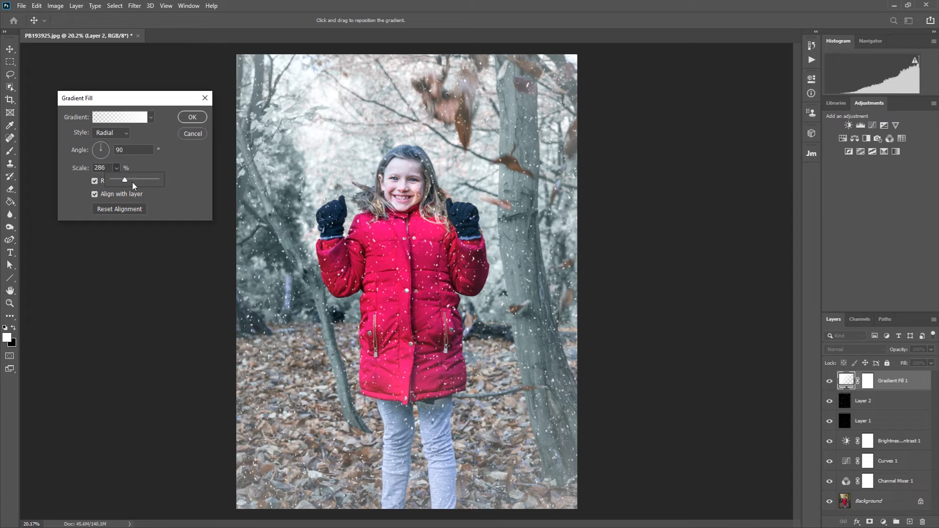
pyautogui.click(406, 234)
pyautogui.click(192, 117)
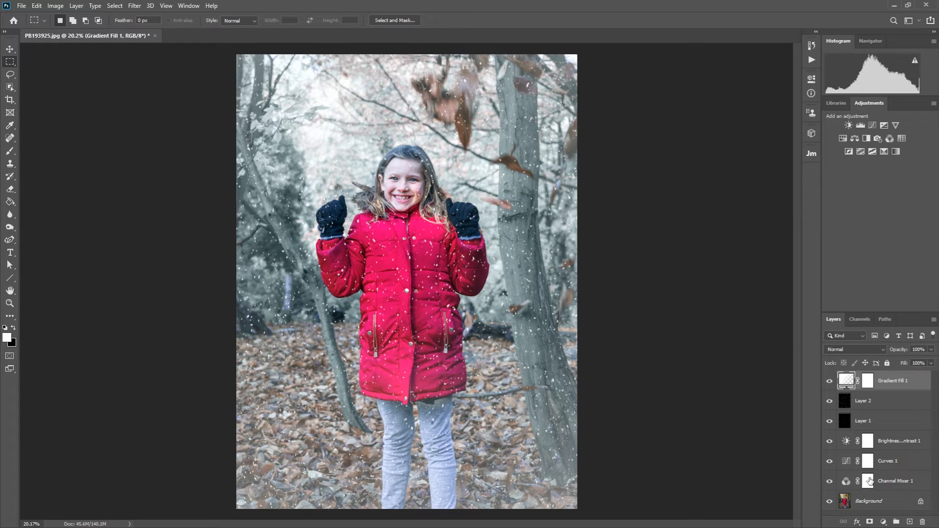
# Duplicate the Background layer as "Original" and move the copy to the top of the layer stack.
pyautogui.rightClick(882, 501)
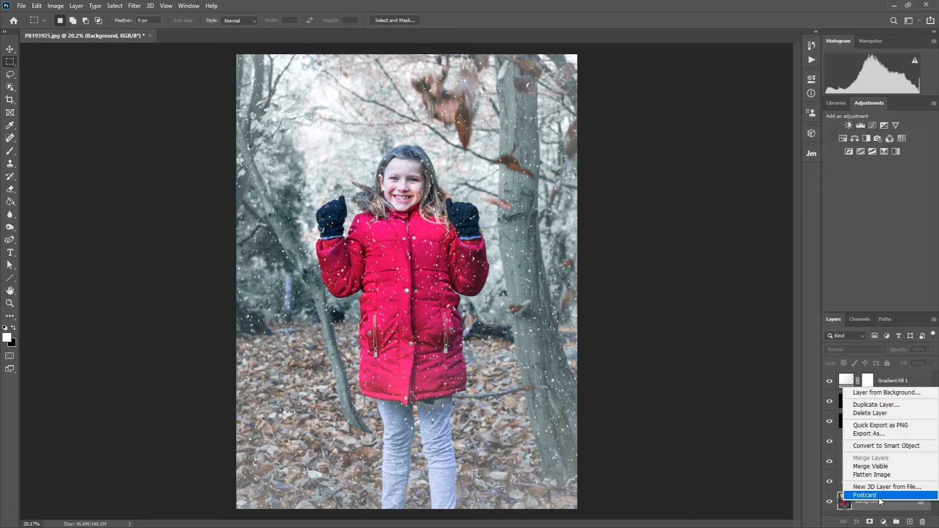
pyautogui.click(876, 405)
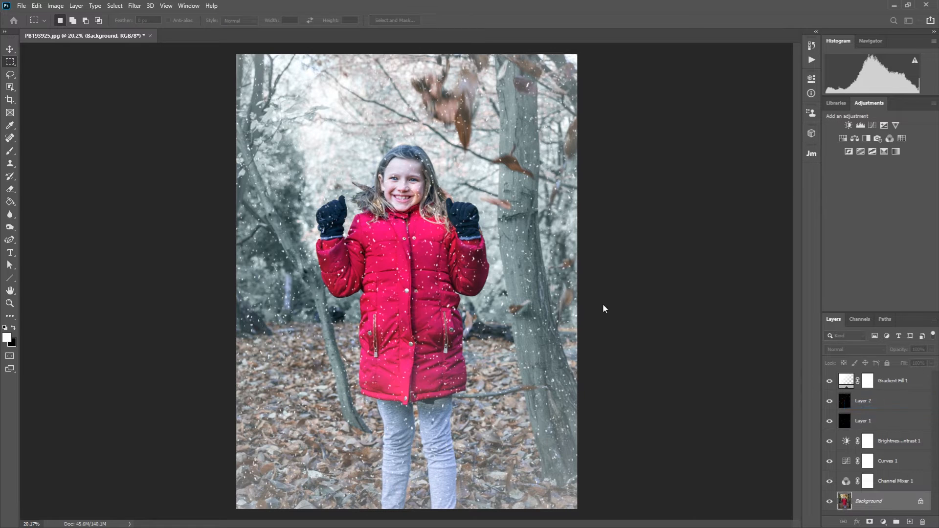
pyautogui.moveTo(0, 210); pyautogui.dragTo(128, 258)
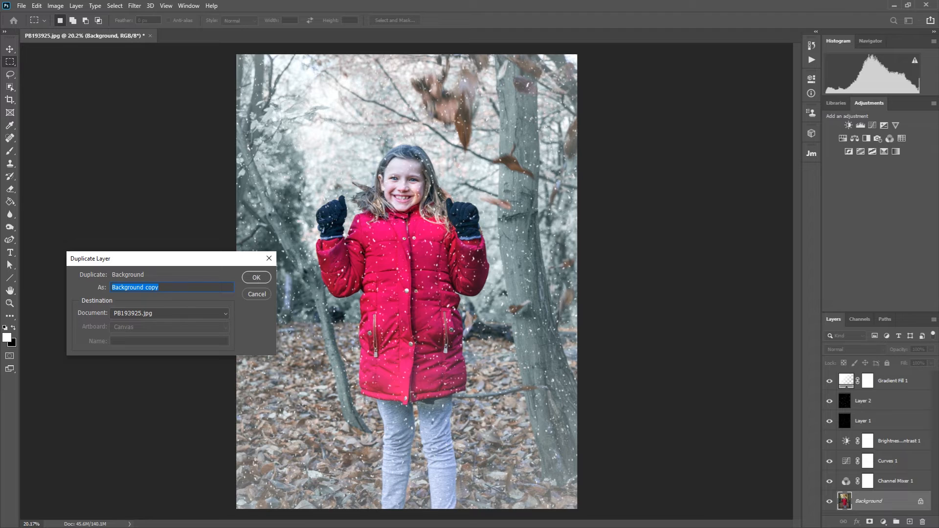
pyautogui.write('Original')
pyautogui.click(255, 278)
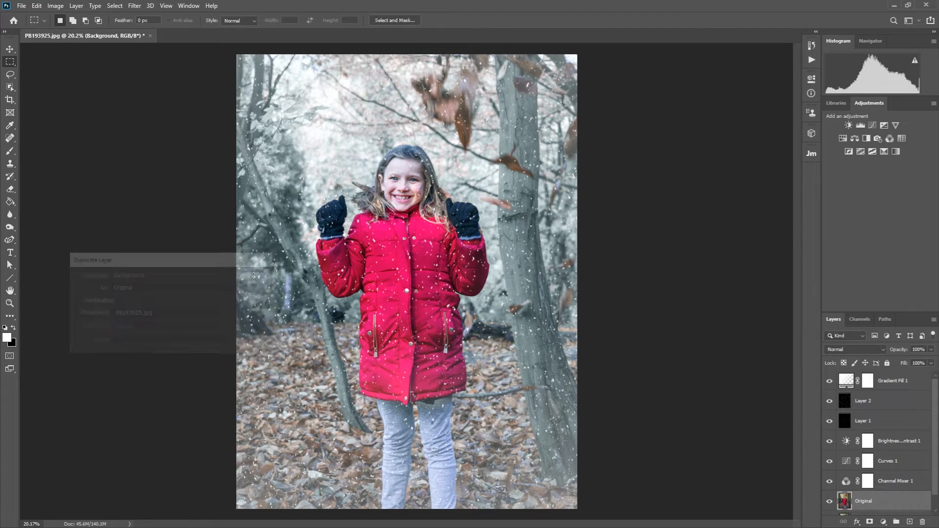
pyautogui.moveTo(871, 501); pyautogui.dragTo(878, 373)
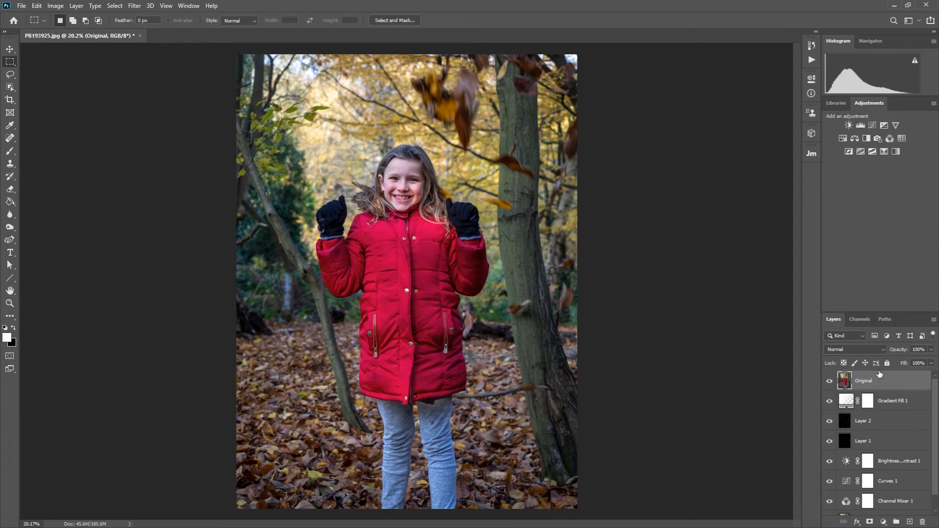
# Compare the original photo with the winter version by toggling the Original layer's visibility, leaving it hidden.
pyautogui.click(830, 381)
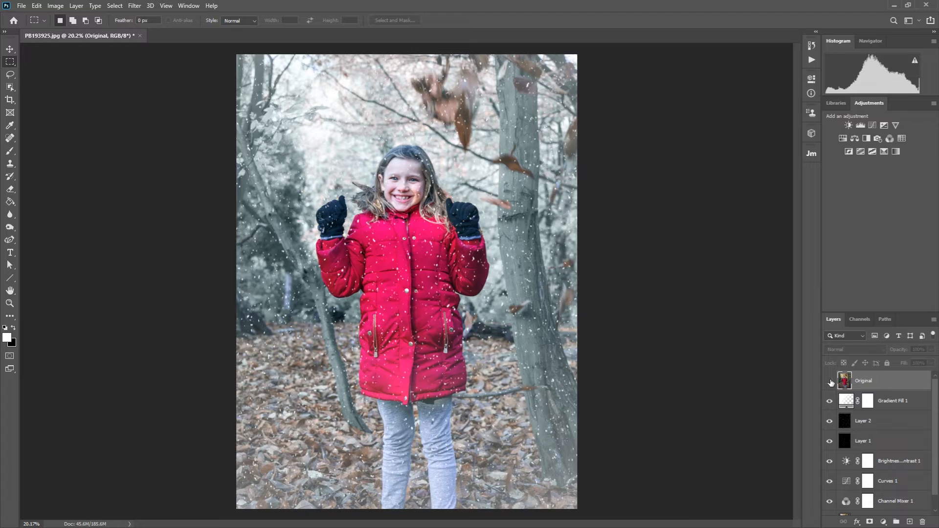
pyautogui.click(830, 382)
pyautogui.click(830, 382)
# Try a lower opacity on the Channel Mixer 1 layer, then return it to 100%.
pyautogui.scroll(-1, 902, 410)
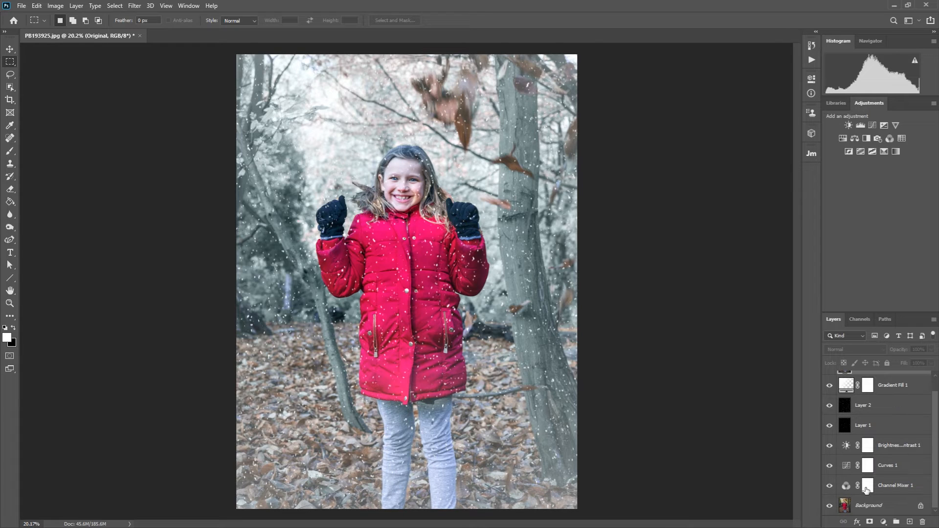
pyautogui.click(899, 483)
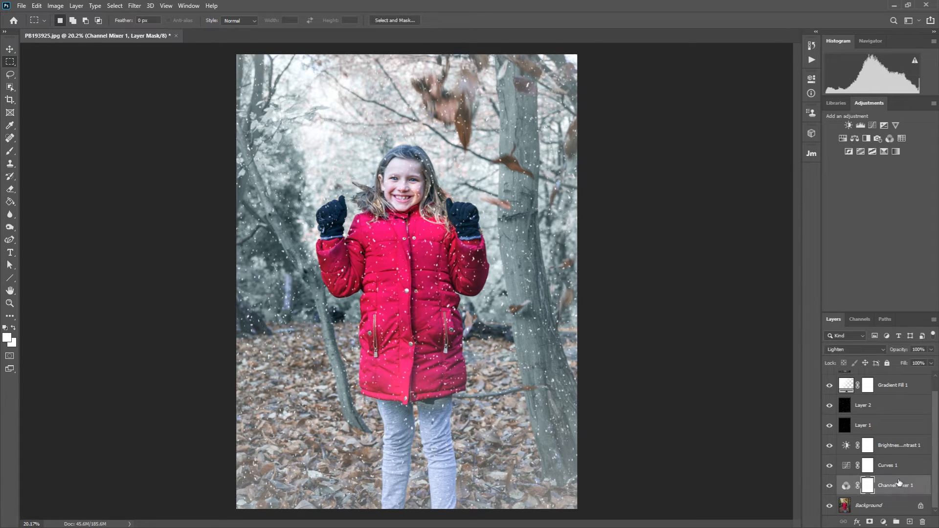
pyautogui.click(932, 350)
pyautogui.moveTo(928, 361)
pyautogui.mouseDown()
pyautogui.moveTo(907, 361)
pyautogui.moveTo(931, 361)
pyautogui.mouseUp()
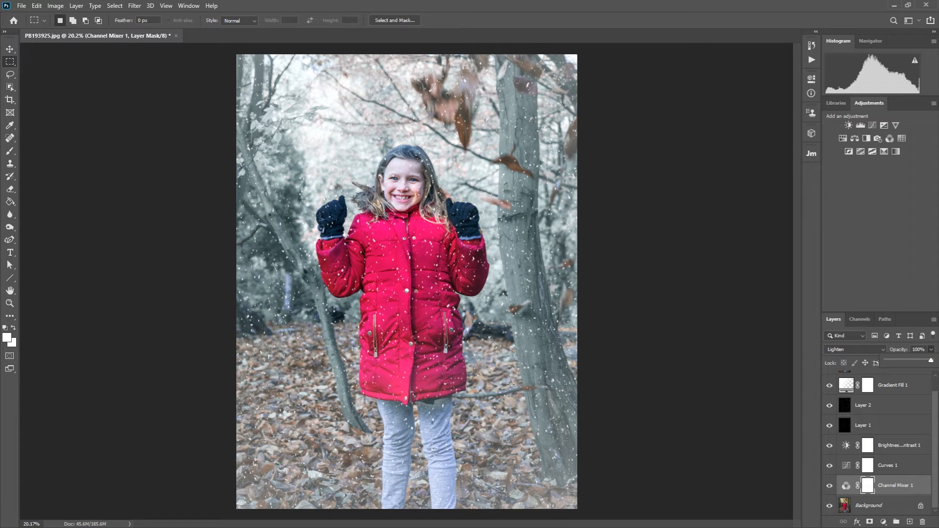
# Save the layered document on the computer as PB193925Video.psd with Maximize Compatibility enabled, and close it.
pyautogui.click(20, 6)
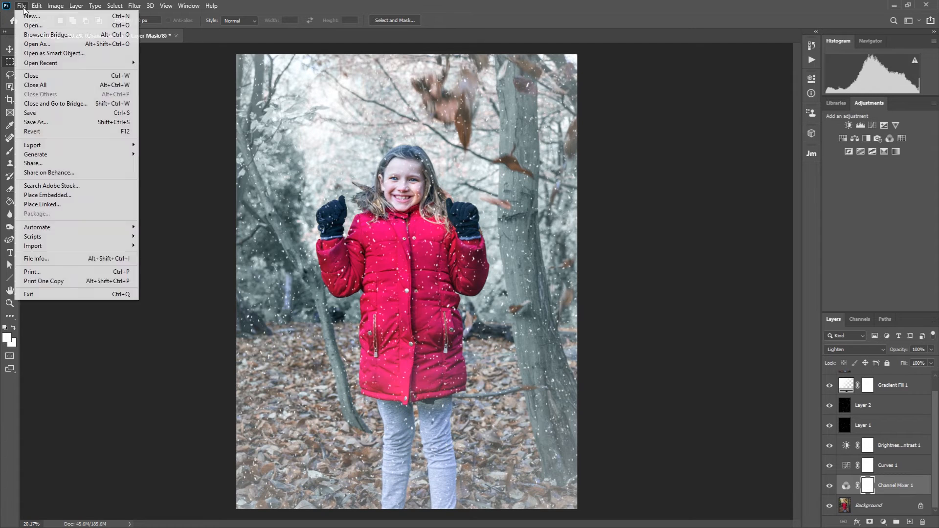
pyautogui.click(74, 122)
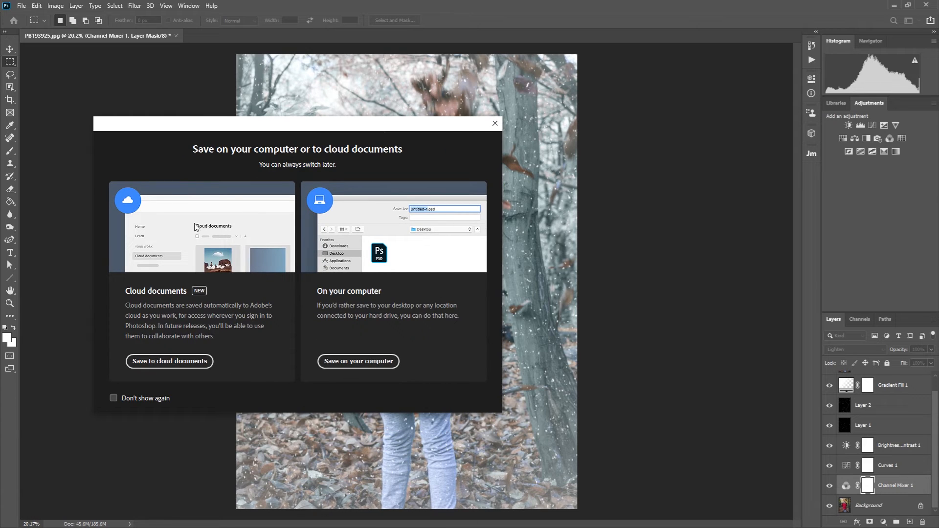
pyautogui.click(360, 362)
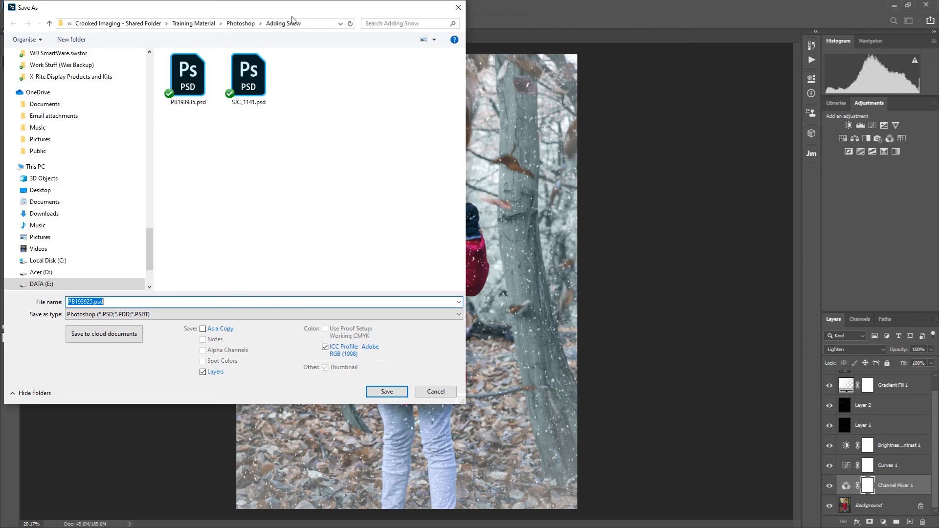
pyautogui.click(104, 287)
pyautogui.write('Video')
pyautogui.click(386, 392)
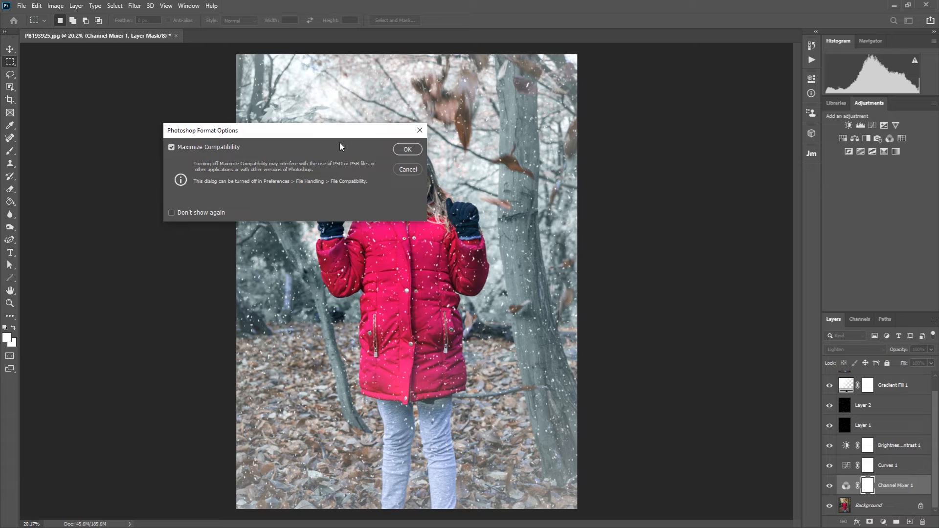
pyautogui.click(410, 149)
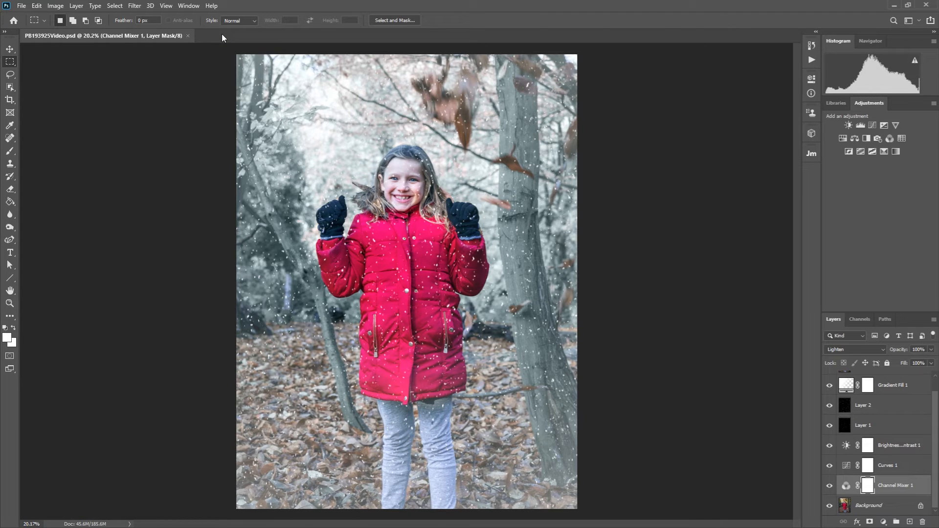
pyautogui.click(188, 38)
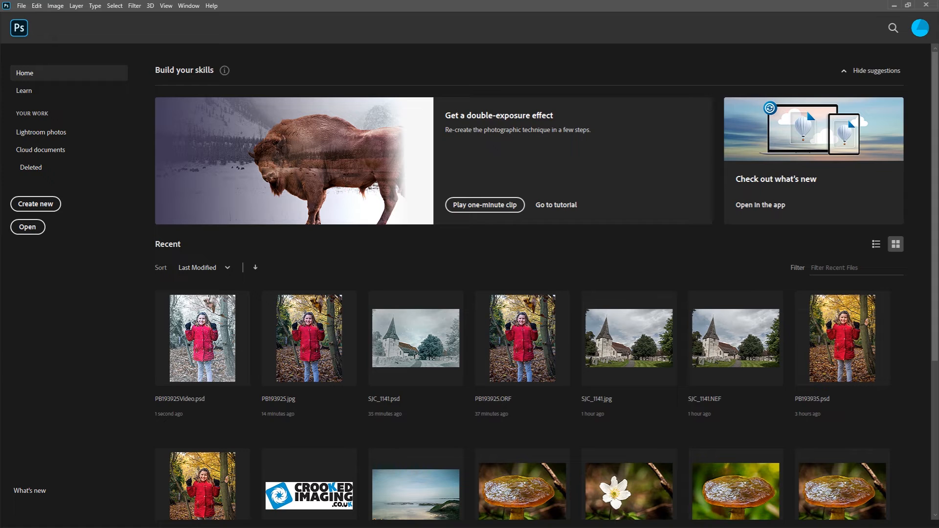
# Switch to File Explorer and open SJC_1141.jpg from the Adding Snow folder in Photoshop.
pyautogui.hotkey('alt', 'Tab')
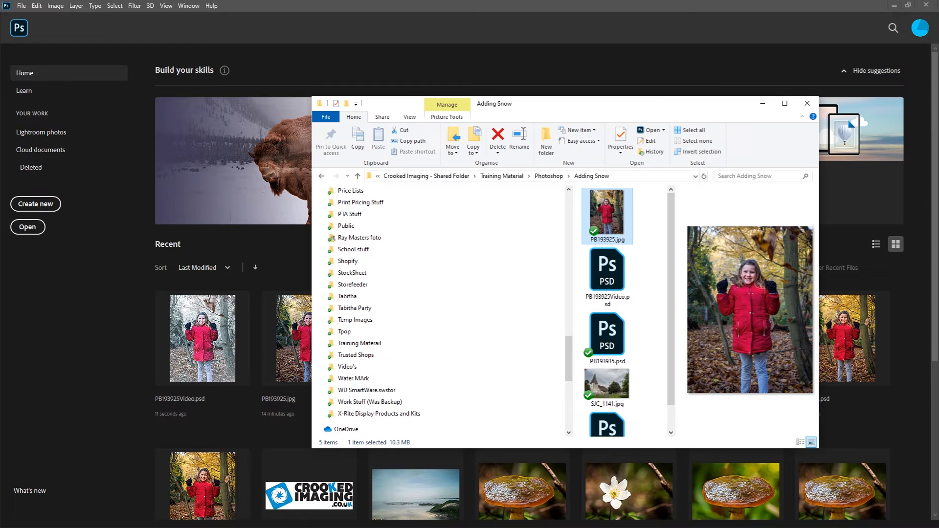
pyautogui.scroll(-1, 639, 296)
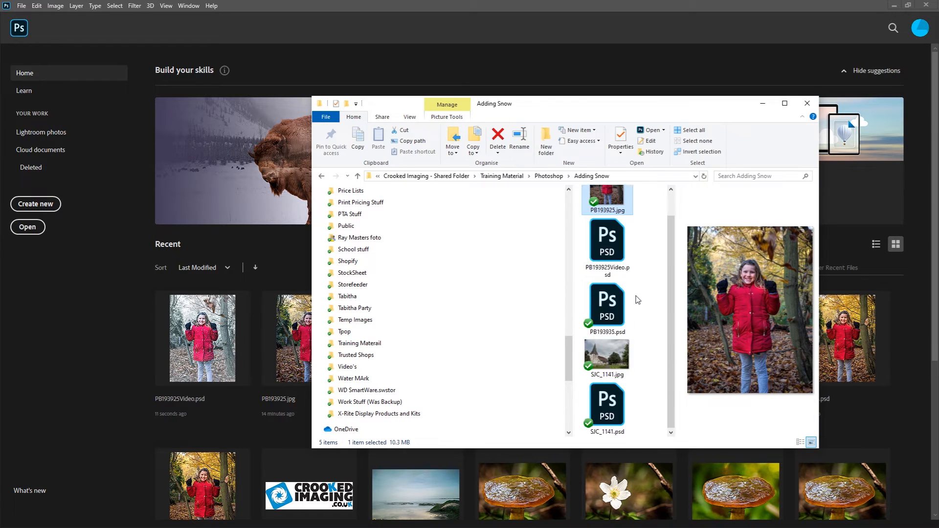
pyautogui.doubleClick(615, 355)
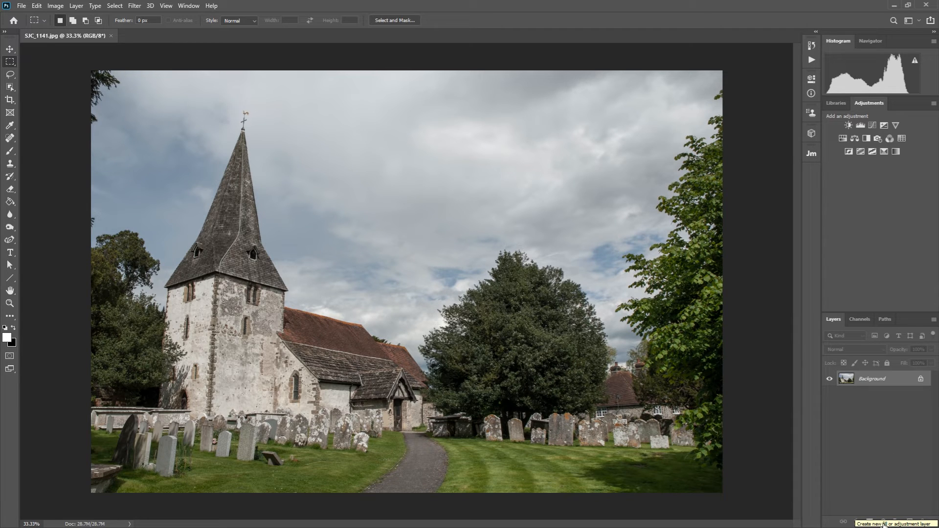
# Add a Channel Mixer adjustment layer using the Black & White Infrared (RGB) preset and set its blend mode to Lighten.
pyautogui.click(883, 524)
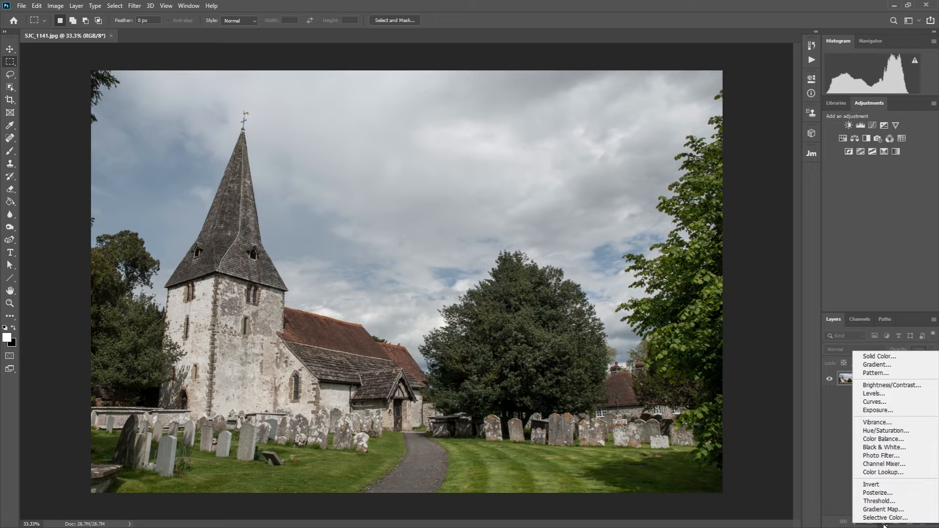
pyautogui.click(928, 465)
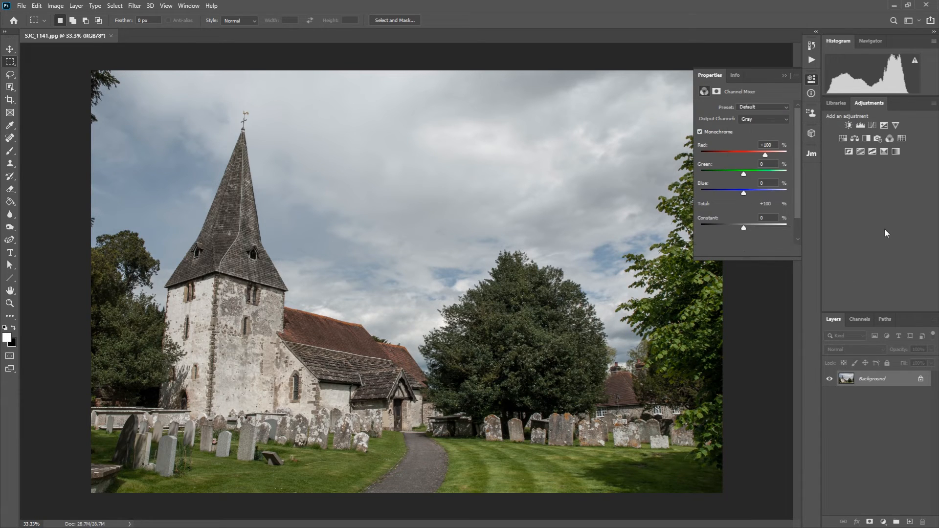
pyautogui.click(786, 109)
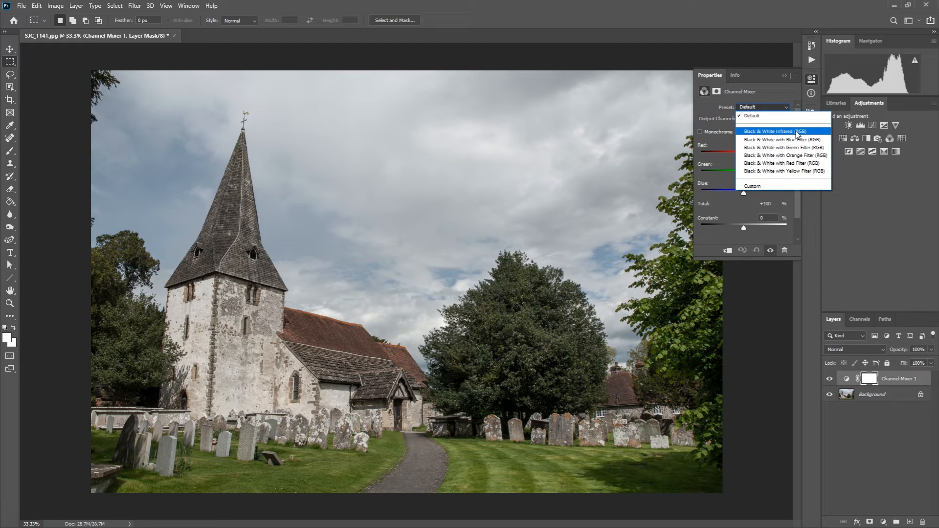
pyautogui.click(781, 131)
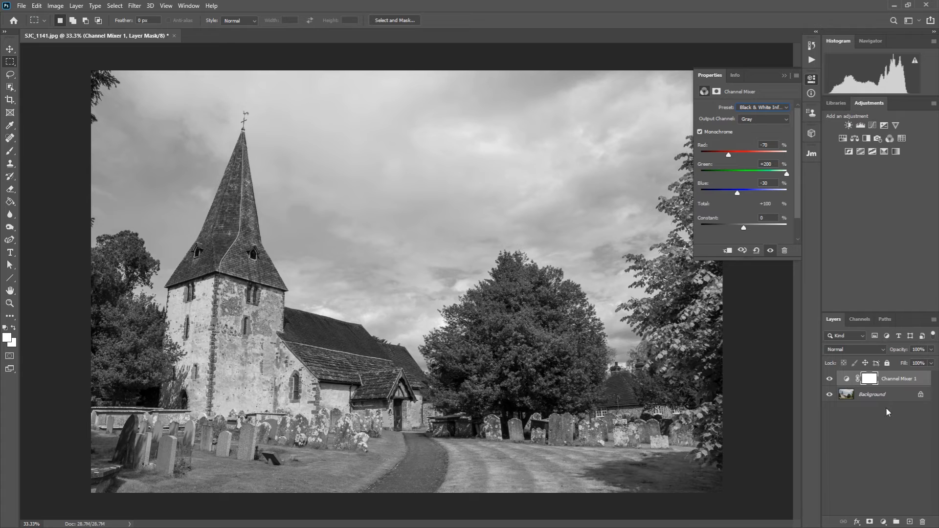
pyautogui.click(883, 350)
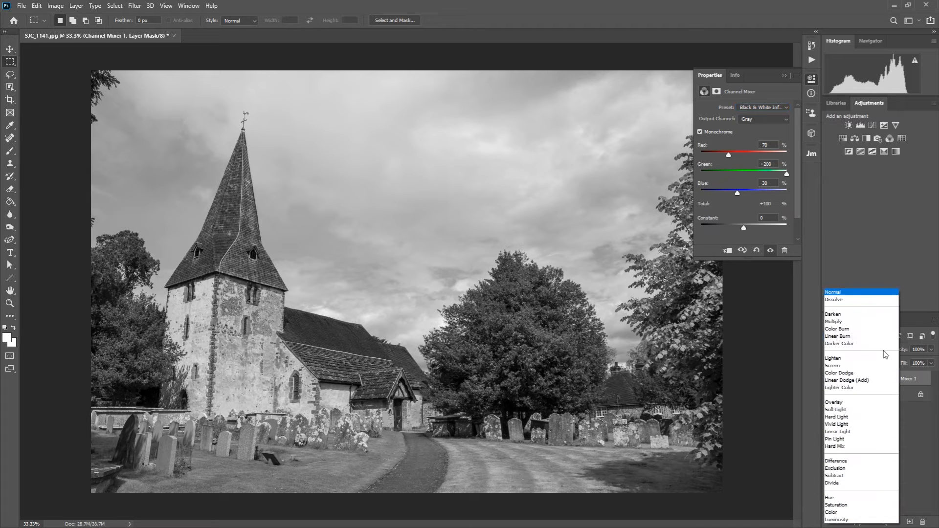
pyautogui.click(844, 358)
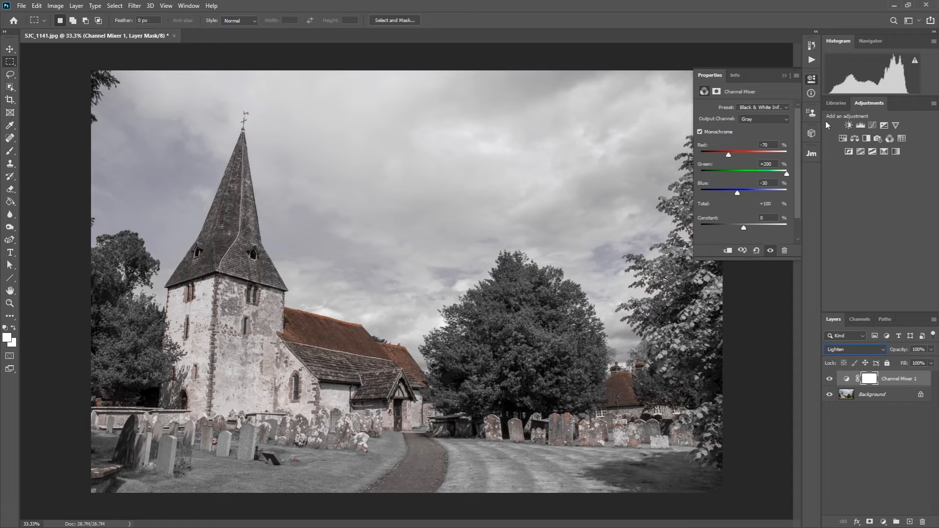
# Add a Curves adjustment layer and move the Red channel's black point to input 2.
pyautogui.click(884, 522)
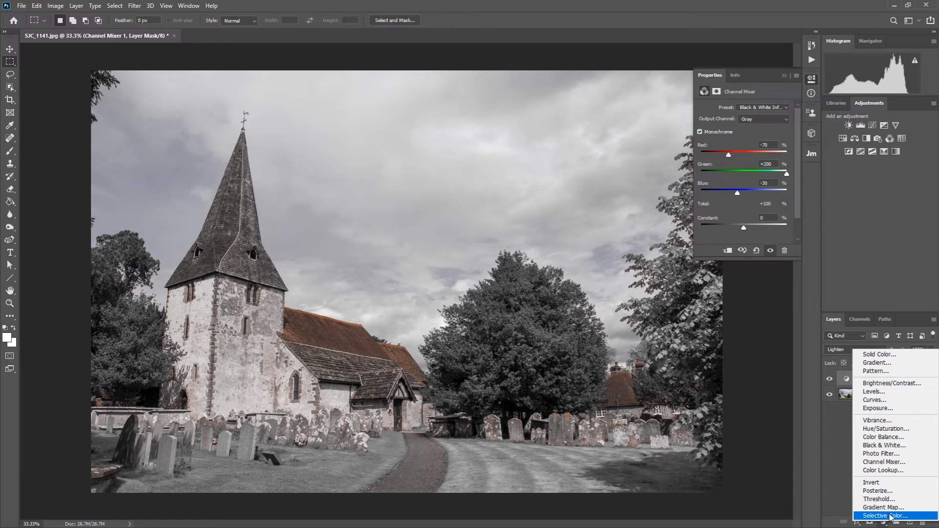
pyautogui.click(875, 400)
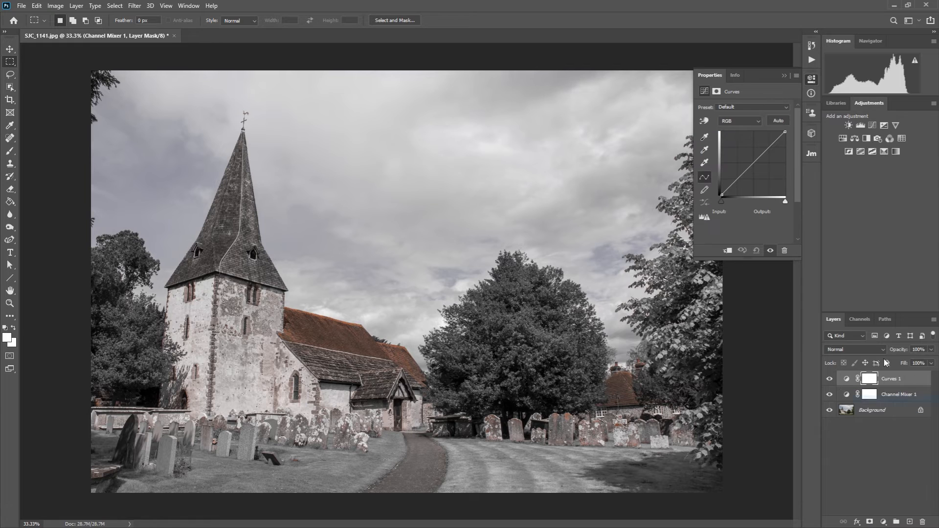
pyautogui.click(754, 121)
pyautogui.click(751, 132)
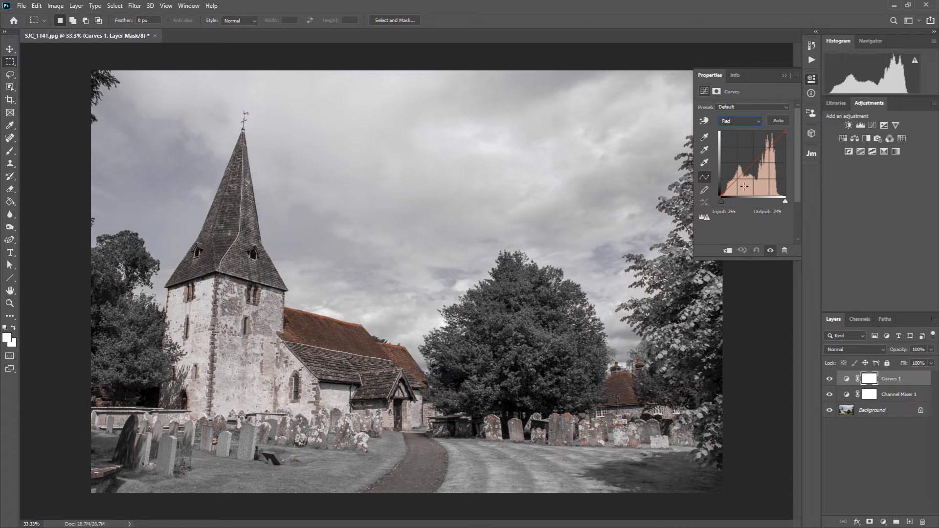
pyautogui.moveTo(722, 197); pyautogui.dragTo(727, 194)
pyautogui.moveTo(721, 196); pyautogui.dragTo(722, 195)
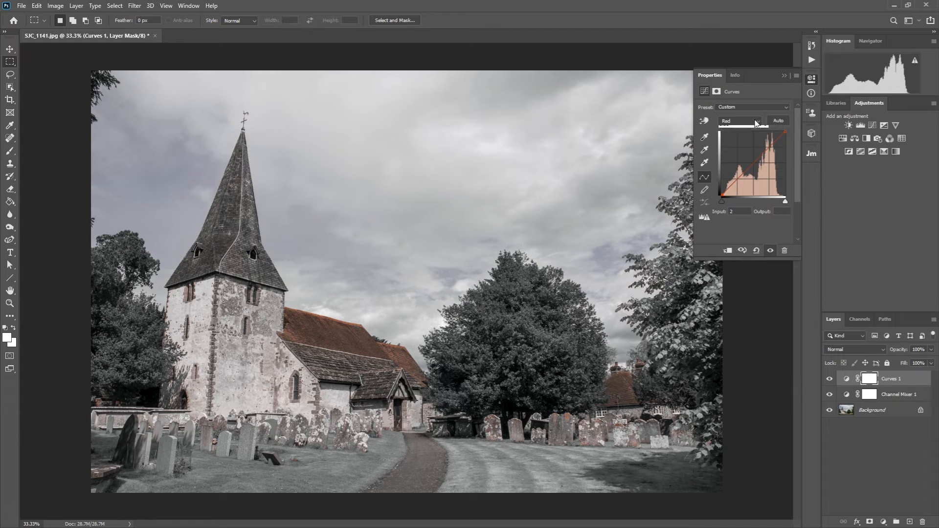
# Move the Curves layer's Green channel white point to input 235 and its Blue channel white point to input 237.
pyautogui.click(748, 142)
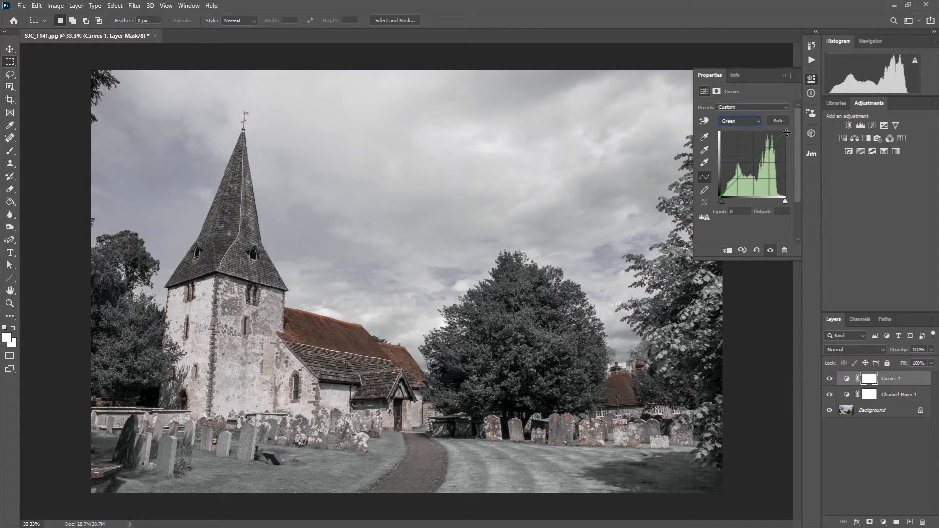
pyautogui.moveTo(785, 132); pyautogui.dragTo(780, 132)
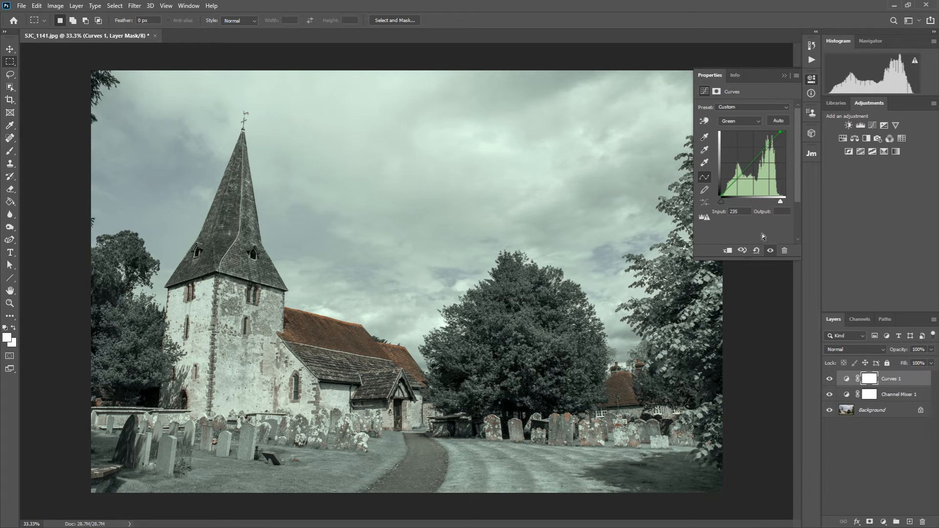
pyautogui.click(741, 122)
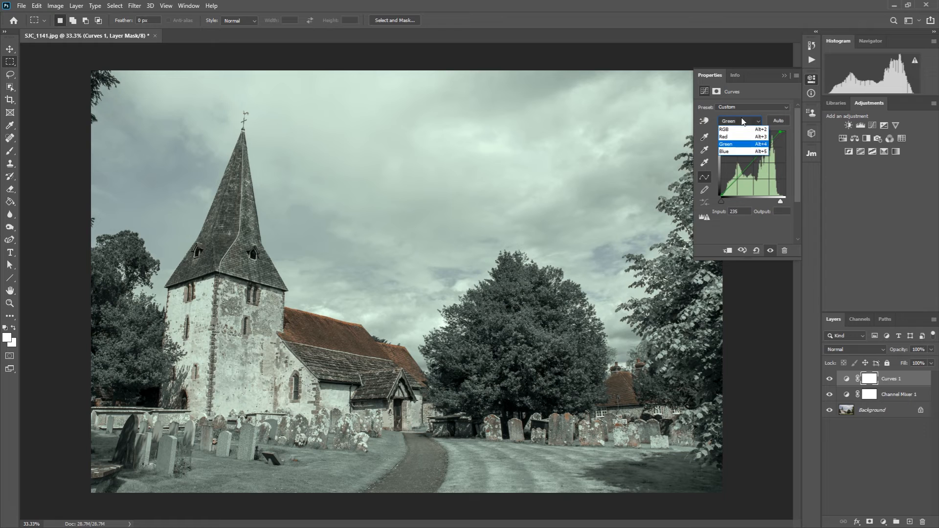
pyautogui.click(742, 151)
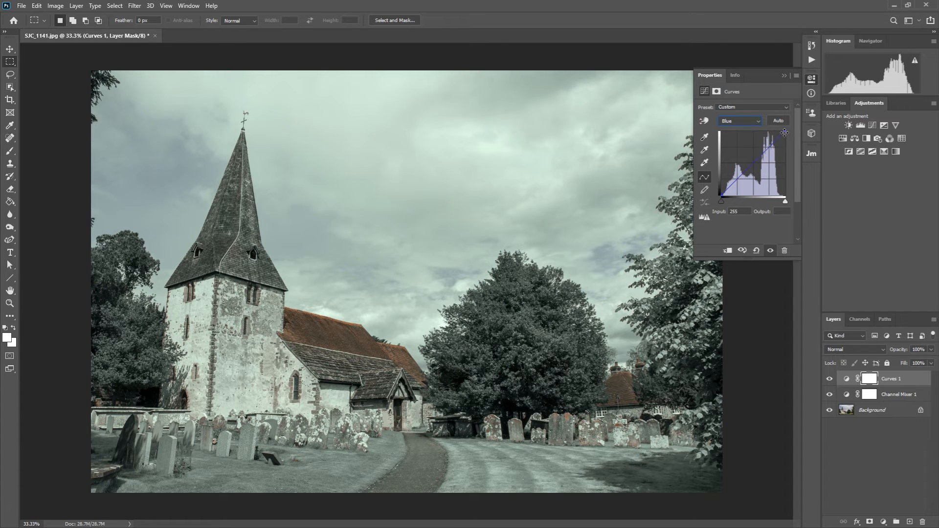
pyautogui.moveTo(784, 133); pyautogui.dragTo(780, 133)
pyautogui.moveTo(780, 133); pyautogui.dragTo(780, 133)
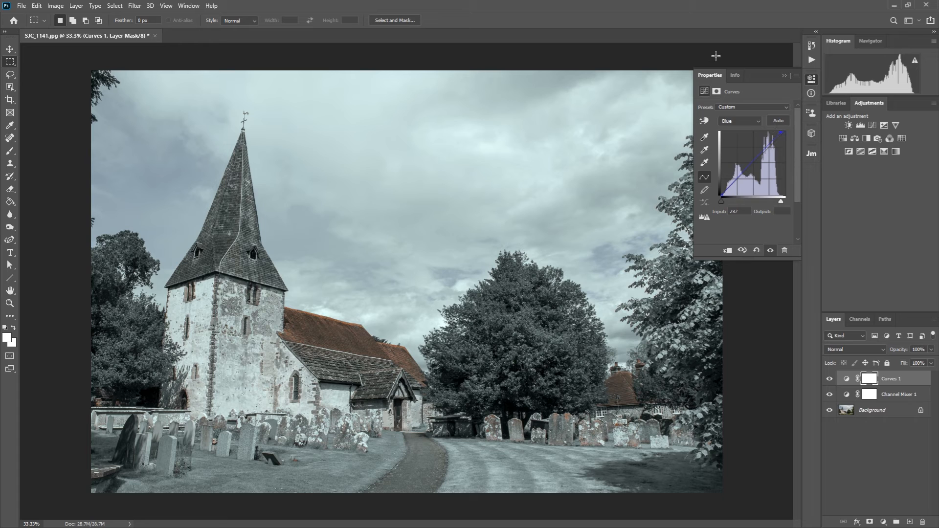
pyautogui.click(784, 75)
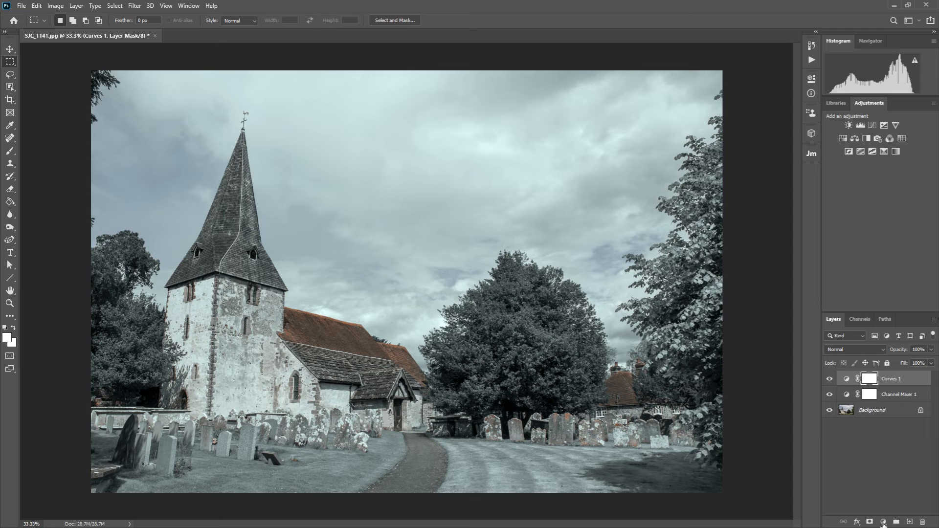
# Add a Brightness/Contrast adjustment layer above Curves 1 with the contrast set to 26.
pyautogui.click(883, 522)
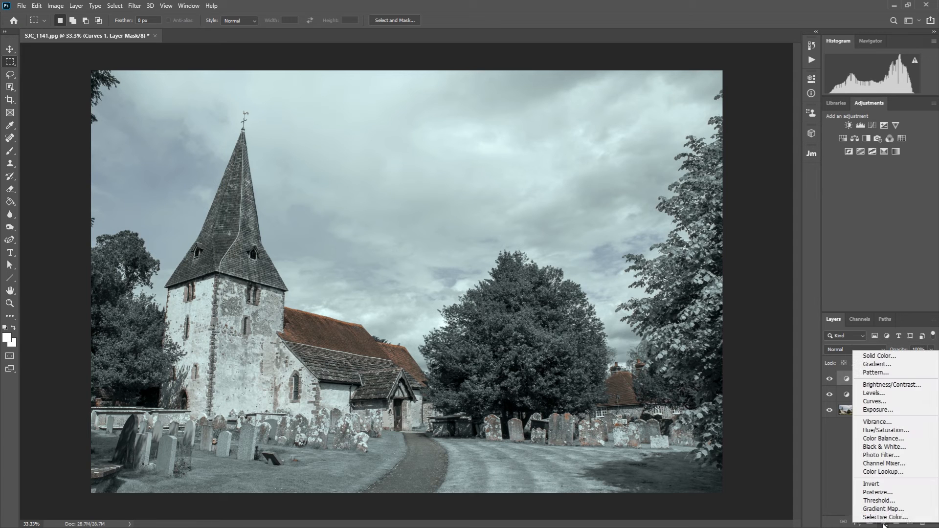
pyautogui.click(891, 385)
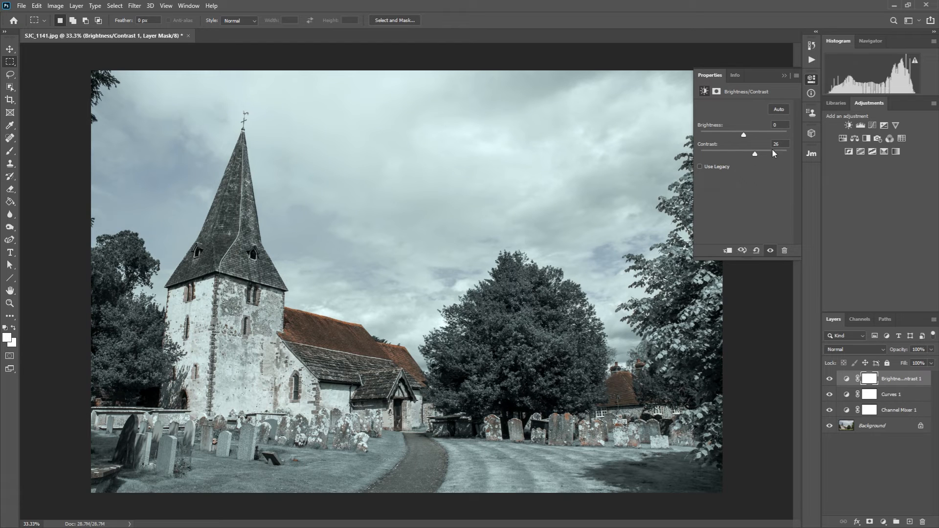
pyautogui.click(785, 75)
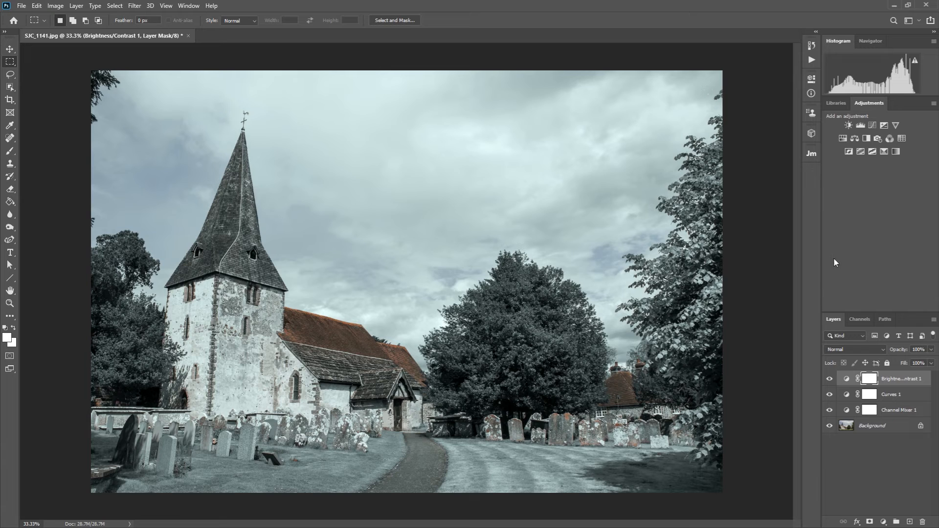
# Create a new top layer and fill a rectangular selection over the middle of the image with black at 100% opacity.
pyautogui.click(910, 522)
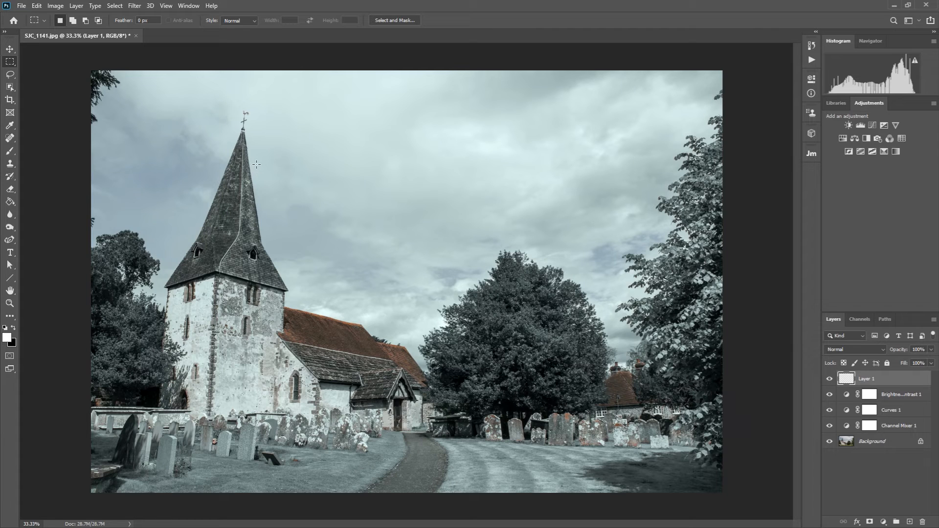
pyautogui.moveTo(256, 165); pyautogui.dragTo(552, 422)
pyautogui.click(36, 5)
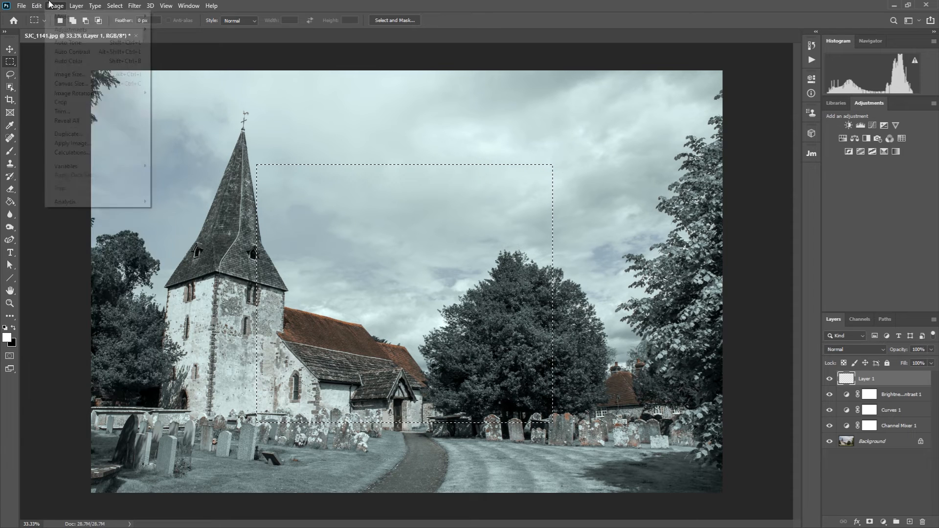
pyautogui.moveTo(52, 5)
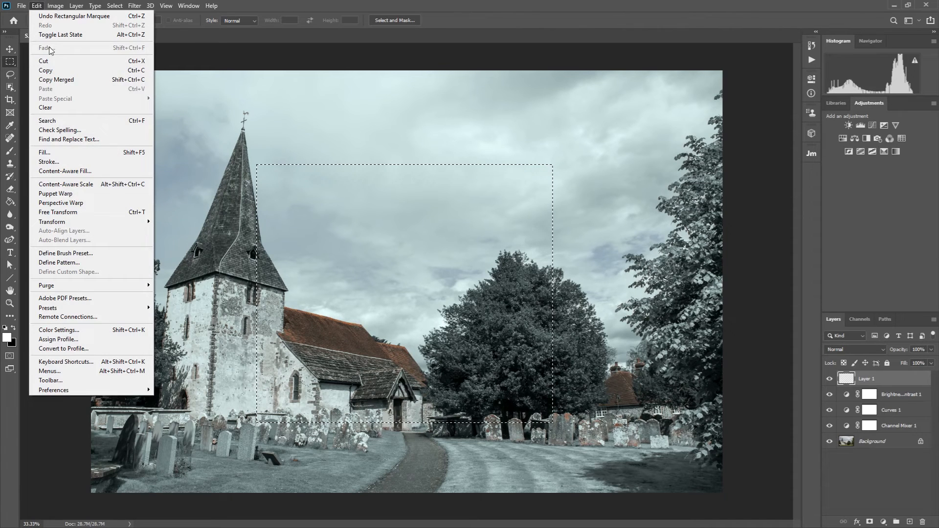
pyautogui.click(132, 152)
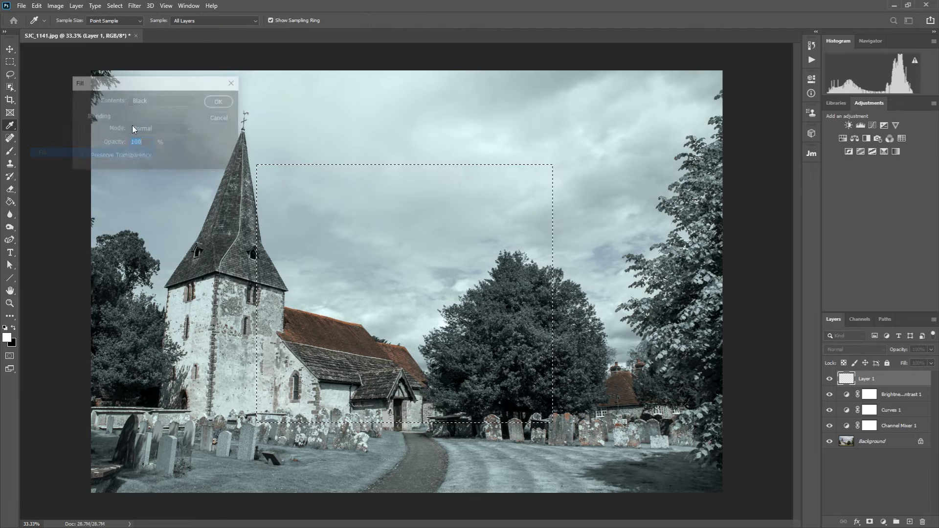
pyautogui.click(219, 102)
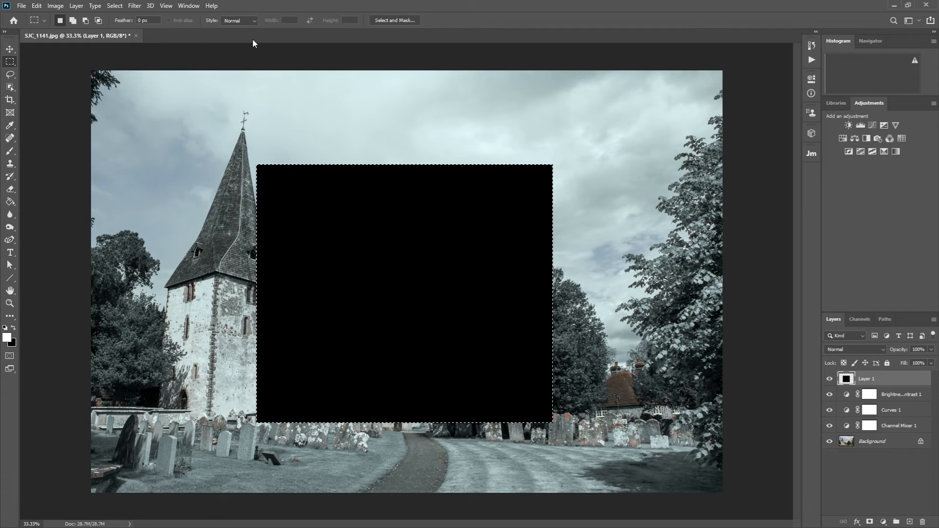
# Add 103.07% monochromatic Gaussian noise to the black rectangle on Layer 1.
pyautogui.click(134, 6)
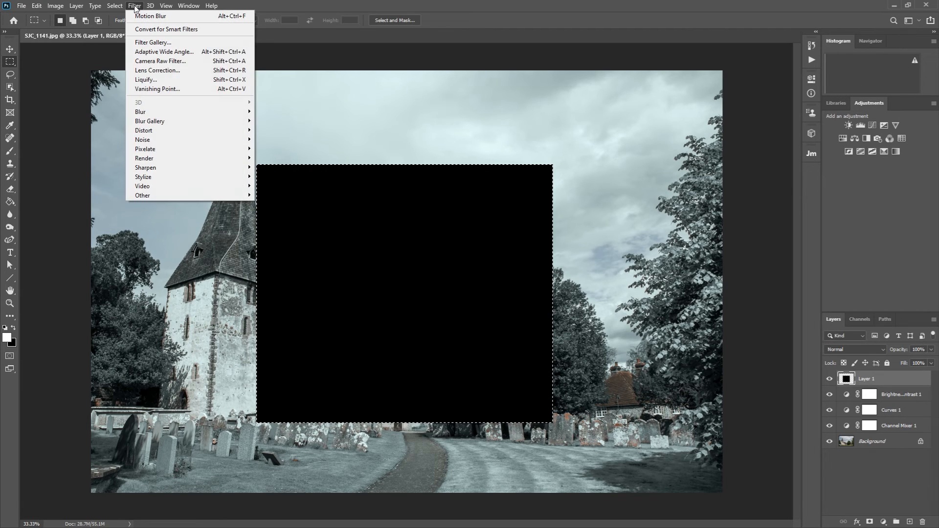
pyautogui.moveTo(179, 141)
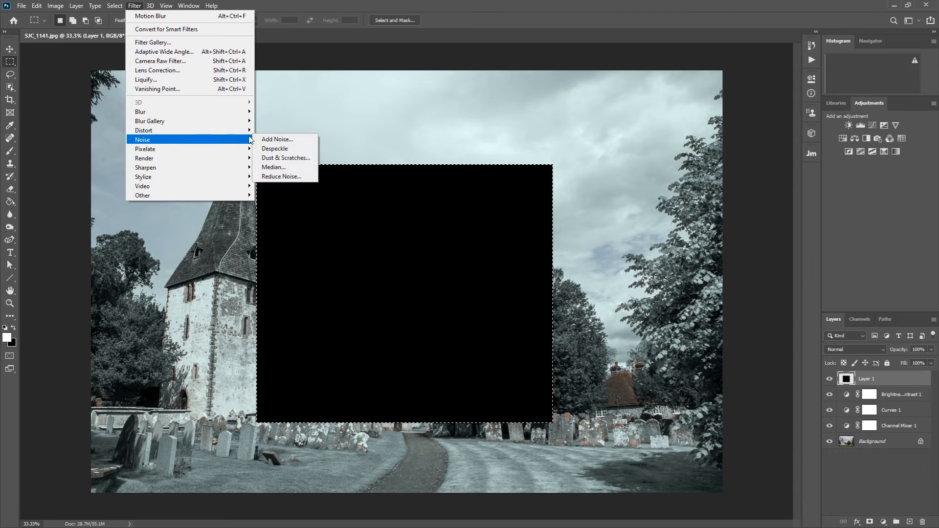
pyautogui.click(279, 139)
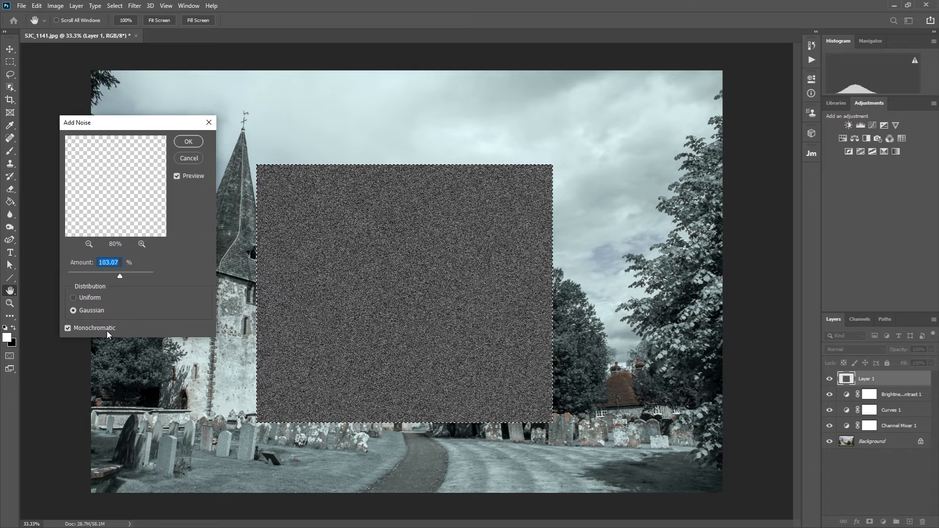
pyautogui.click(188, 141)
pyautogui.press('m')
# Apply a Gaussian Blur with a 3.0-pixel radius to the noisy rectangle on Layer 1.
pyautogui.click(135, 6)
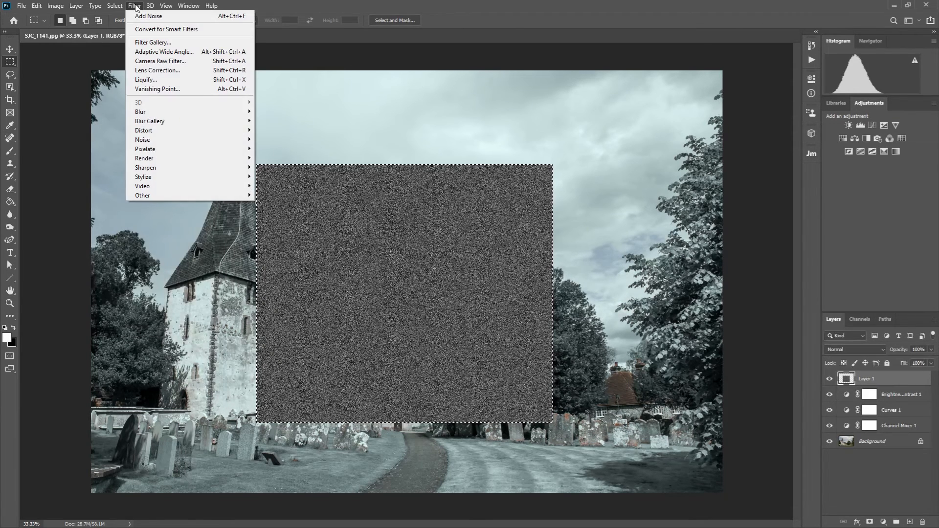
pyautogui.moveTo(162, 113)
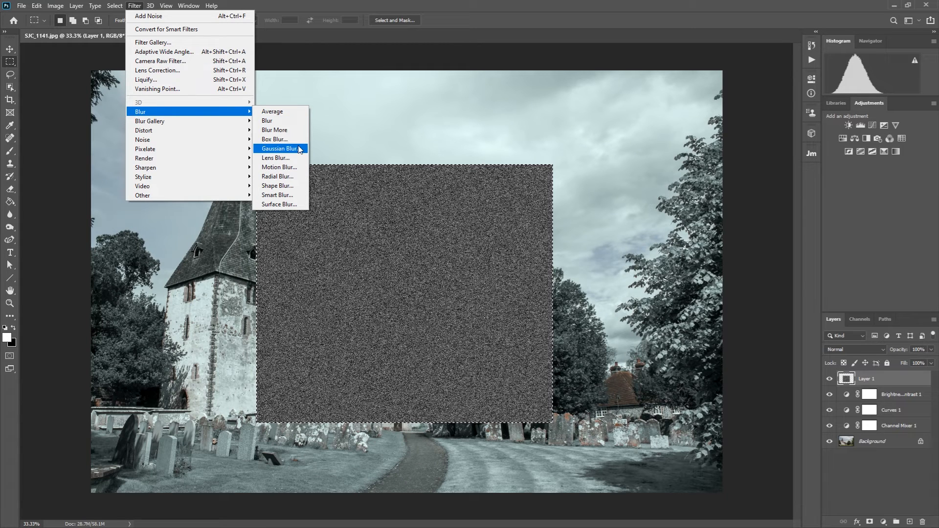
pyautogui.click(281, 148)
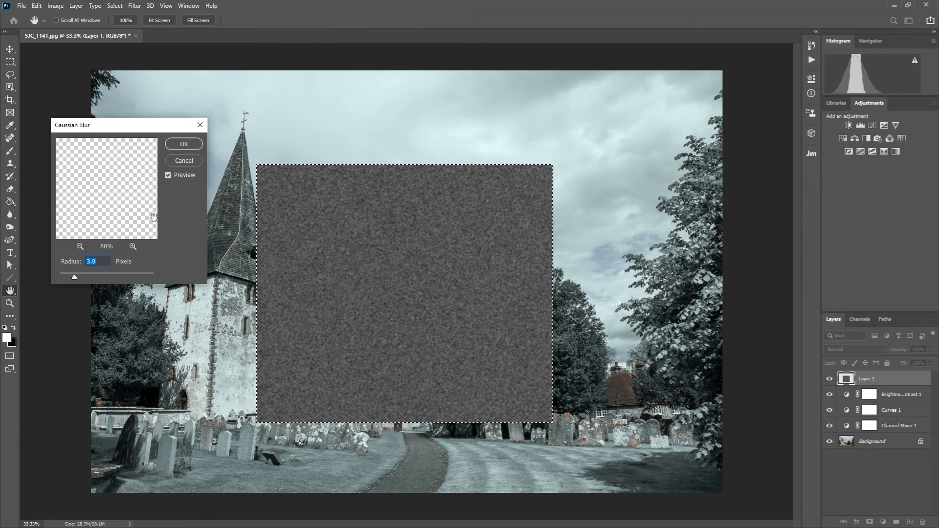
pyautogui.click(184, 144)
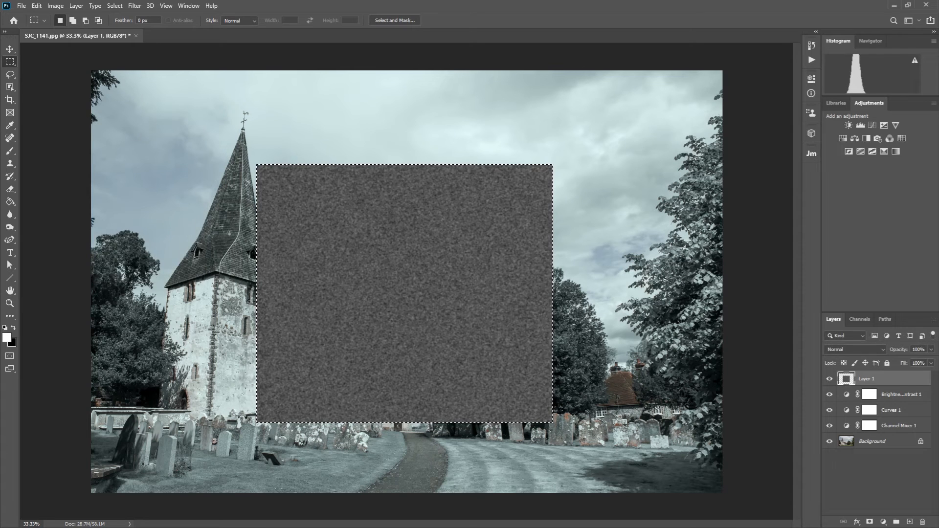
# Apply a Threshold adjustment to Layer 1 with the level lowered below 128, leaving scattered white specks on black.
pyautogui.click(37, 7)
pyautogui.moveTo(51, 7)
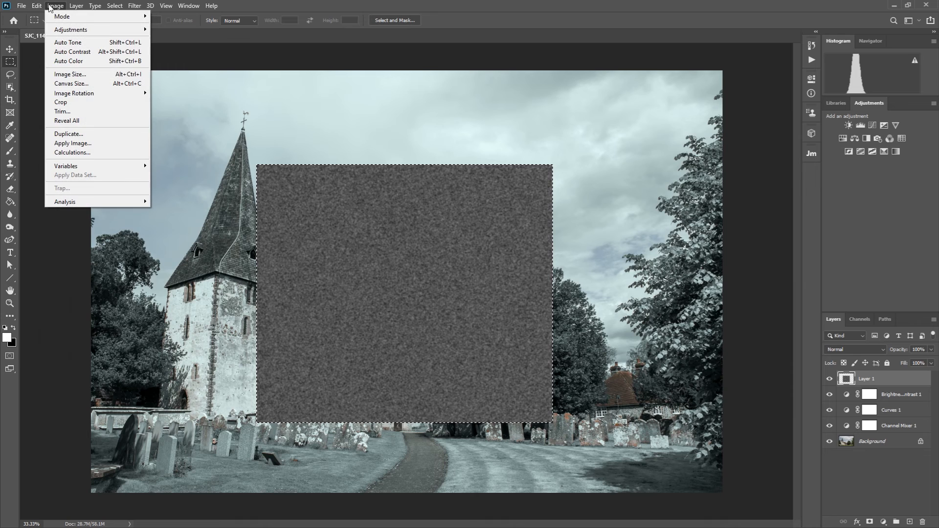
pyautogui.moveTo(58, 30)
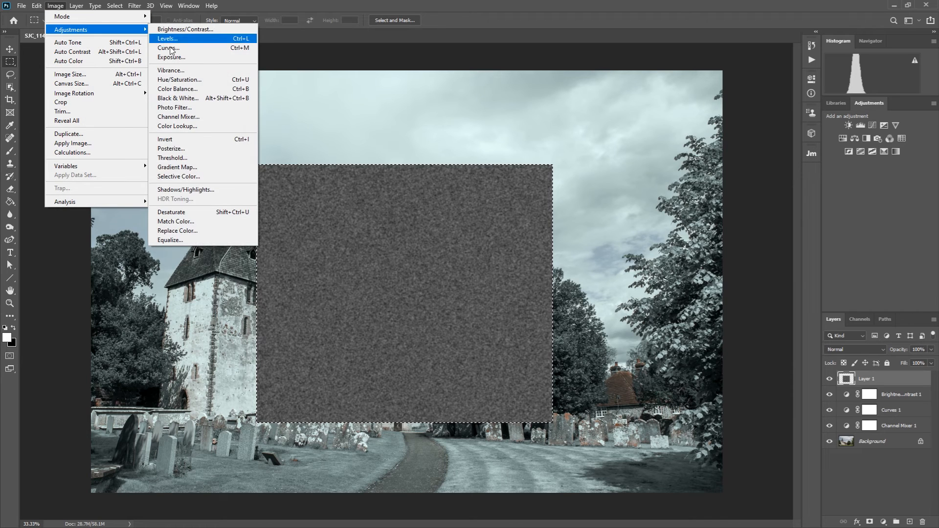
pyautogui.click(225, 158)
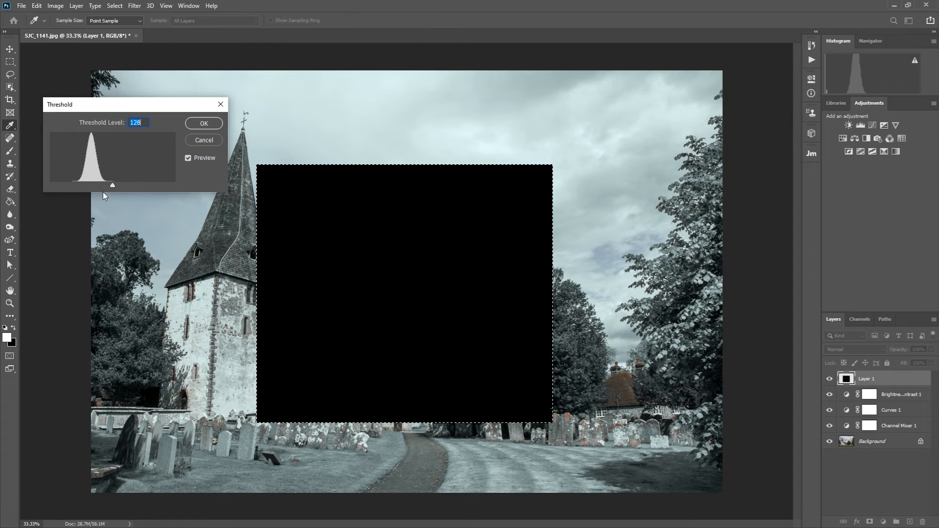
pyautogui.moveTo(113, 186); pyautogui.dragTo(108, 185)
pyautogui.moveTo(103, 186); pyautogui.dragTo(103, 186)
pyautogui.click(204, 123)
pyautogui.press('m')
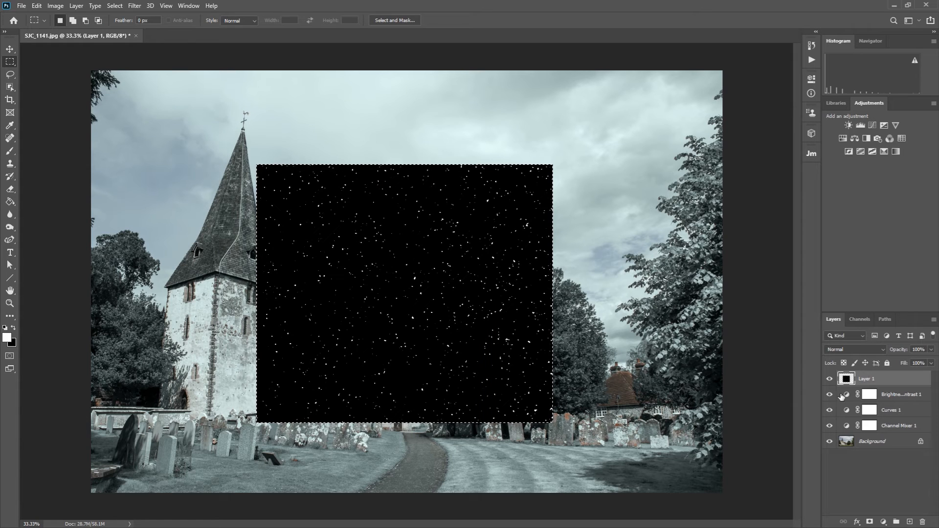
# Set Layer 1's blend mode to Screen and scale it proportionally to about 212% so the snow spans the whole photo.
pyautogui.click(881, 349)
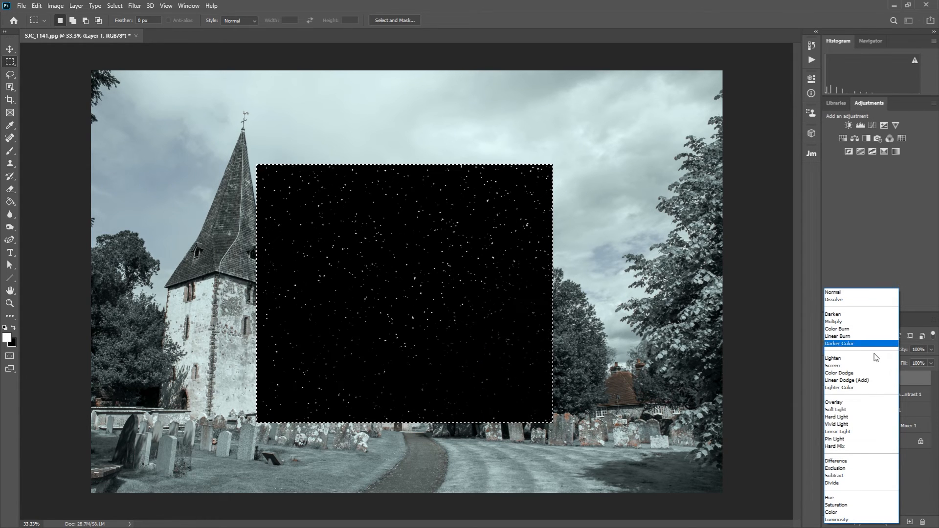
pyautogui.click(851, 365)
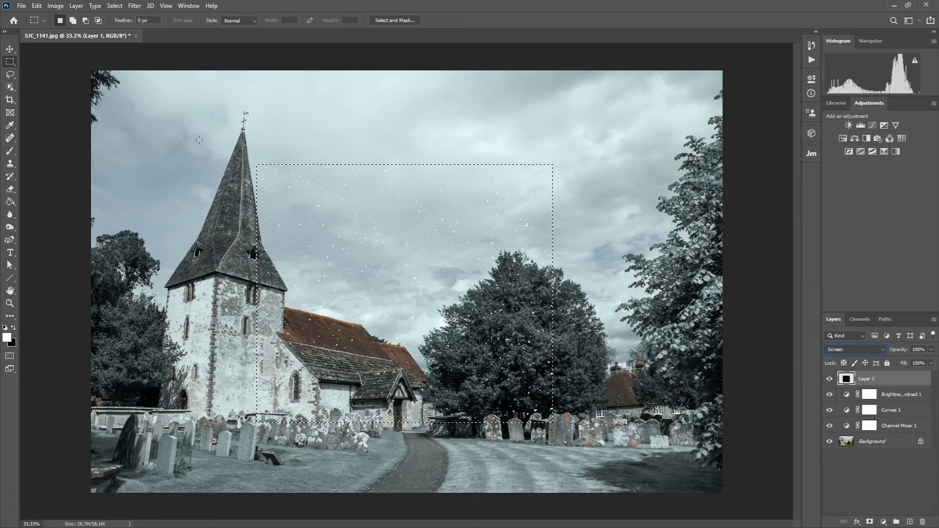
pyautogui.hotkey('ctrl', 't')
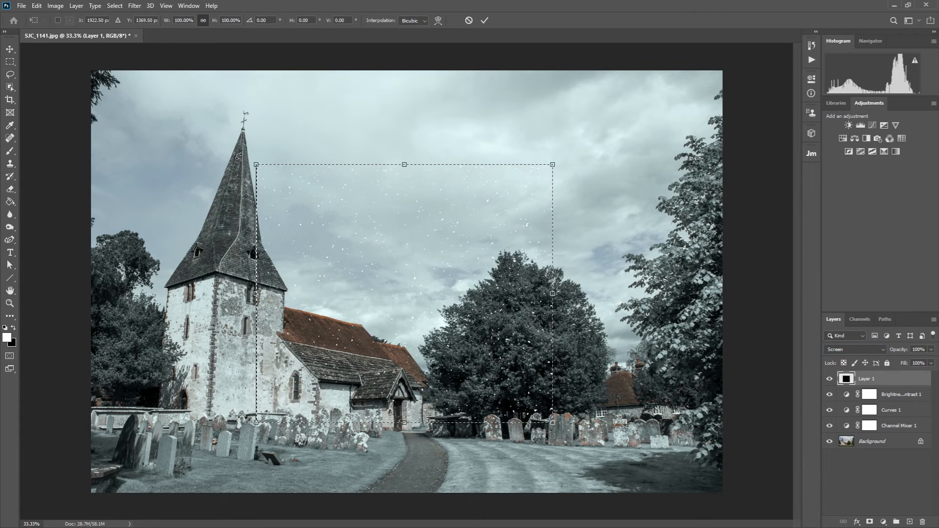
pyautogui.moveTo(257, 164); pyautogui.dragTo(24, 110)
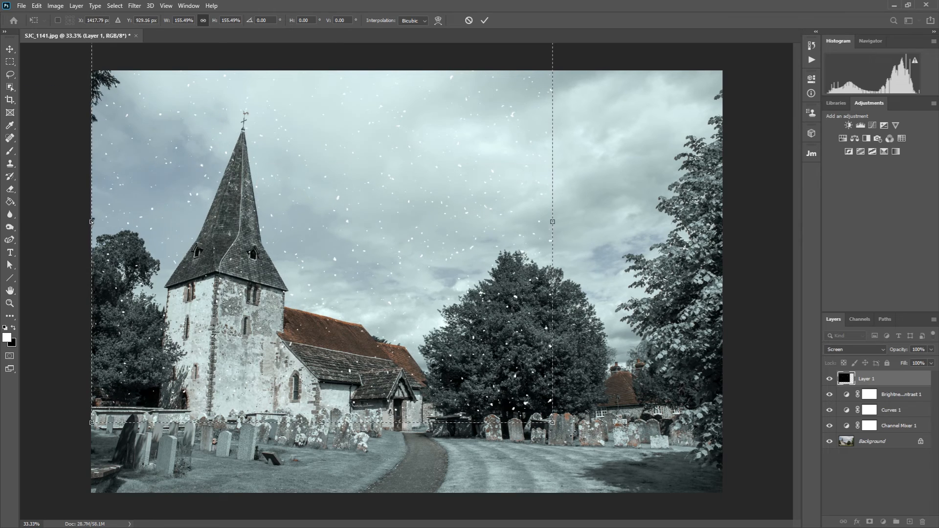
pyautogui.moveTo(554, 423); pyautogui.dragTo(759, 527)
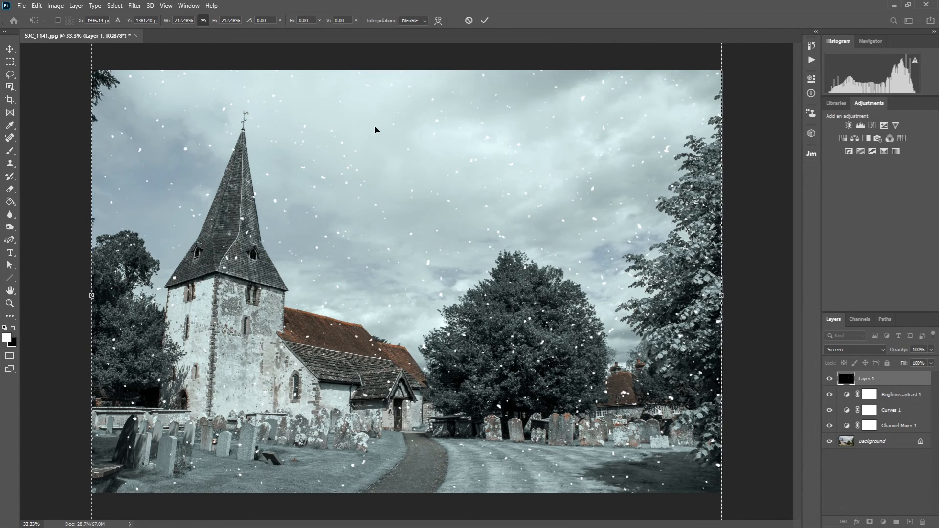
pyautogui.press('Return')
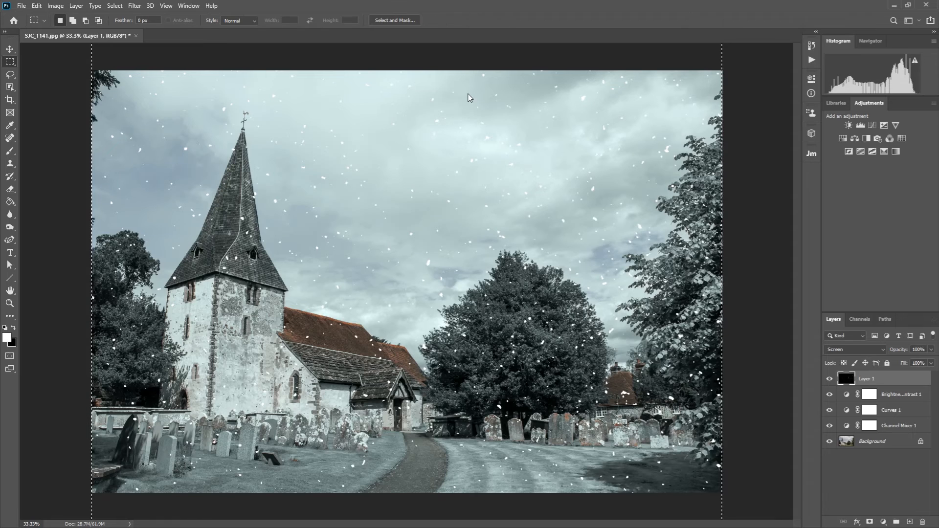
# Soften the snowflakes on Layer 1 with a 2.0-pixel Gaussian Blur and remove the selection.
pyautogui.click(134, 6)
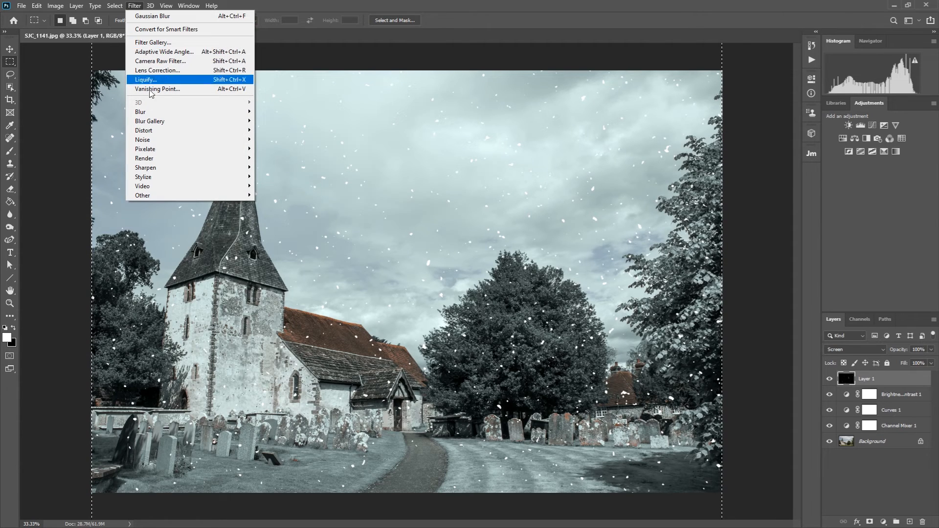
pyautogui.moveTo(200, 115)
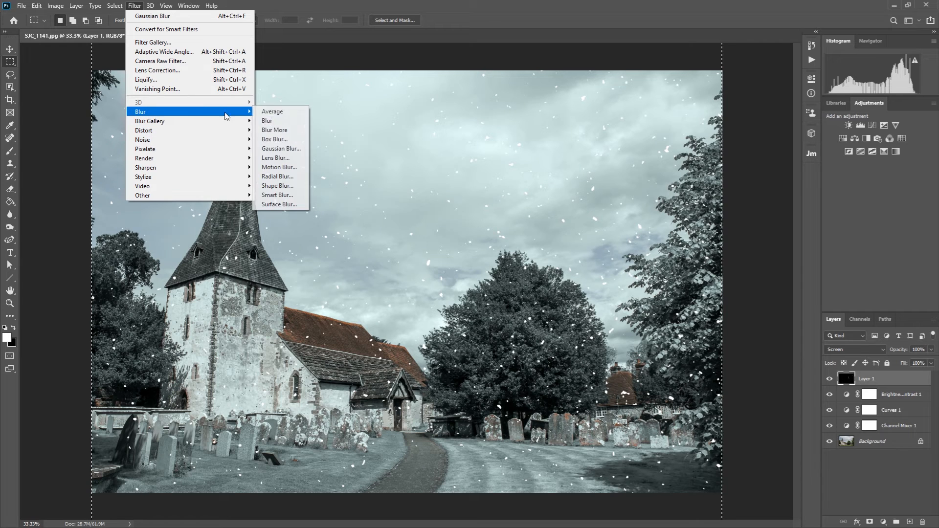
pyautogui.click(282, 148)
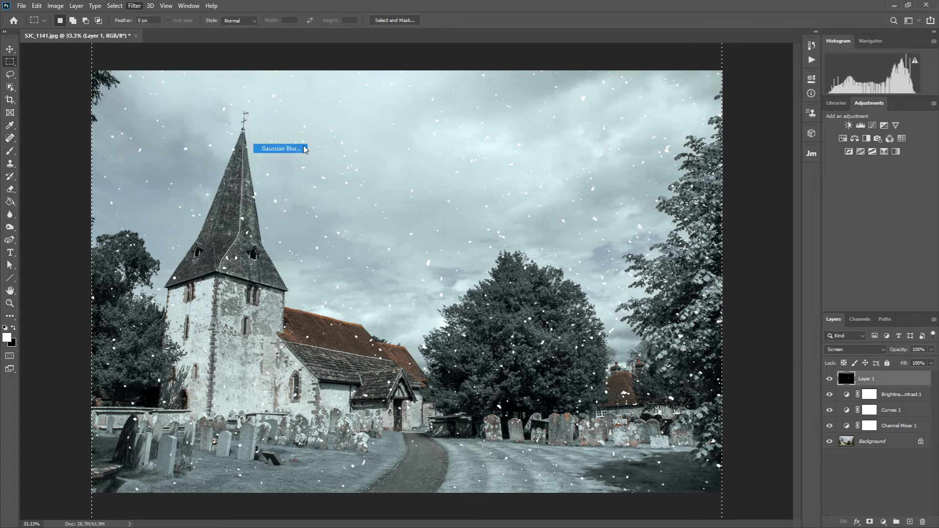
pyautogui.moveTo(75, 277); pyautogui.dragTo(70, 280)
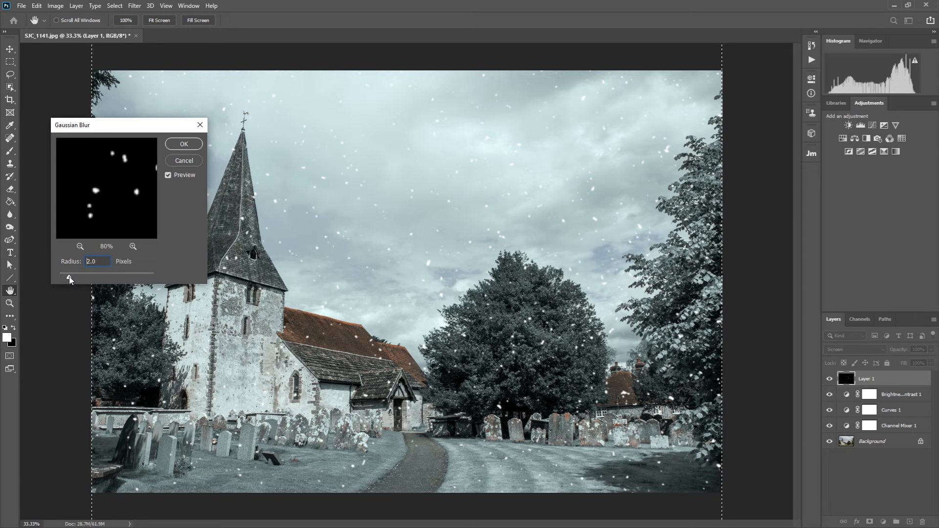
pyautogui.click(174, 140)
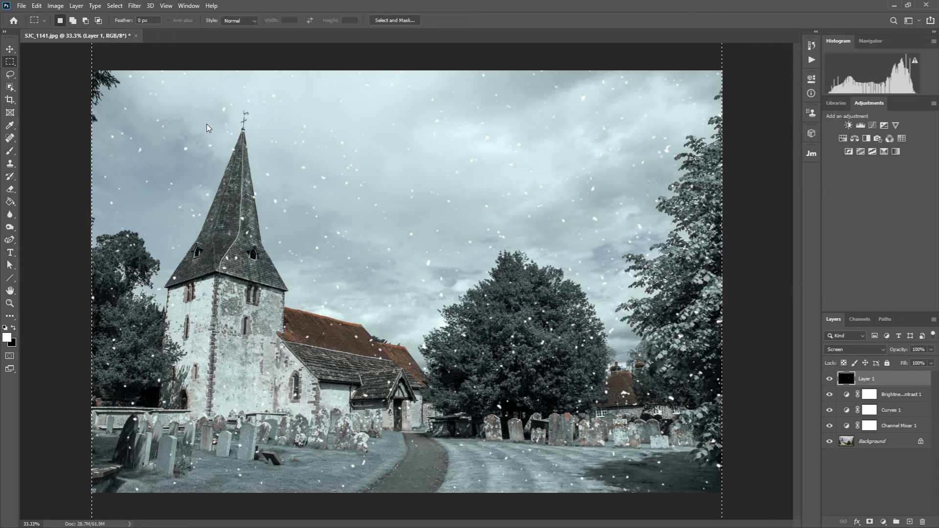
pyautogui.hotkey('ctrl', 'd')
# Create a new layer above Layer 1 and fill a large rectangular selection over the middle of the photo with black at 100% opacity.
pyautogui.click(910, 522)
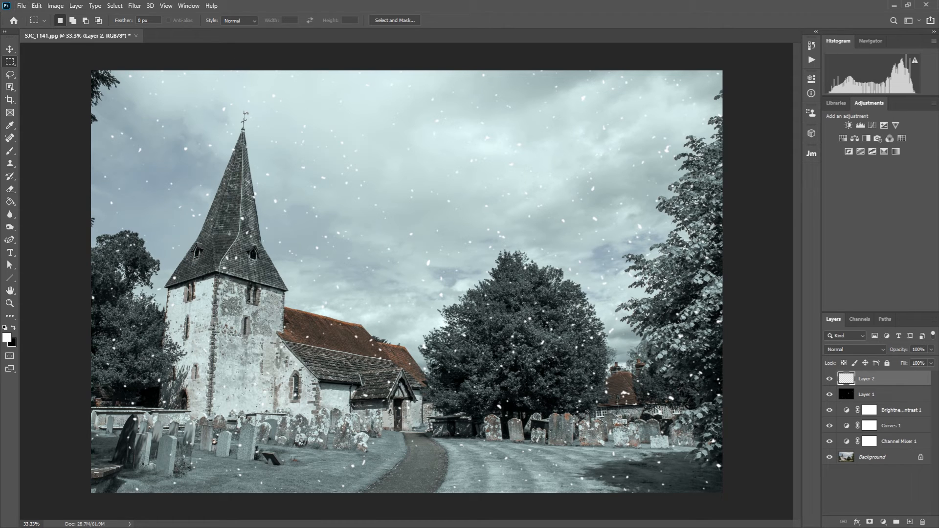
pyautogui.moveTo(268, 139); pyautogui.dragTo(582, 440)
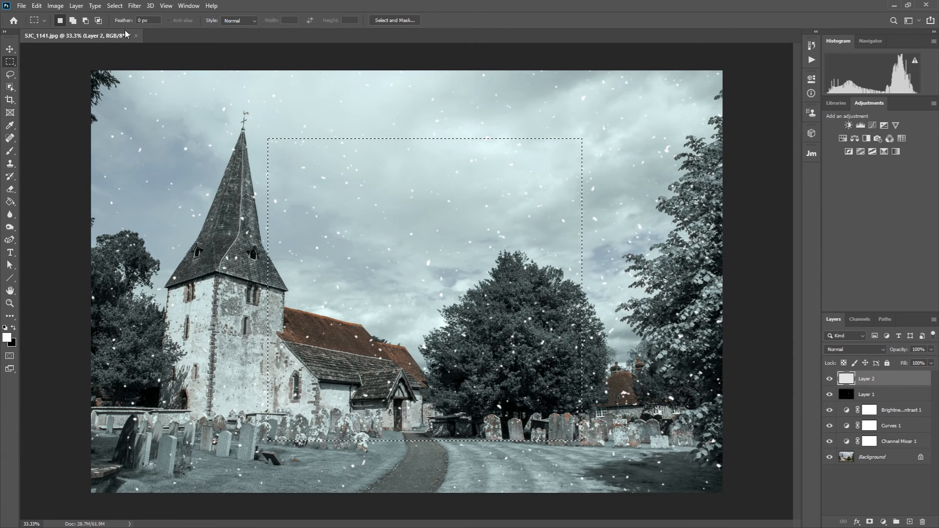
pyautogui.click(55, 6)
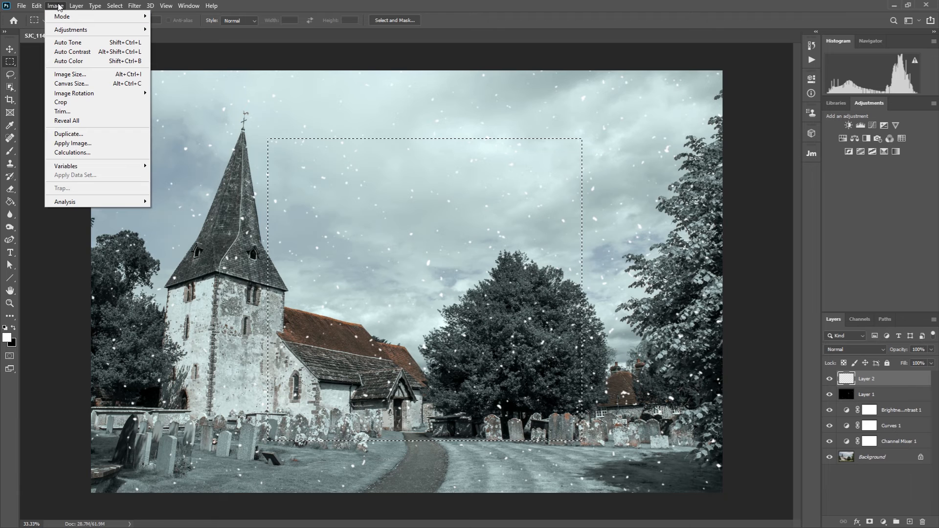
pyautogui.moveTo(44, 5)
pyautogui.click(45, 152)
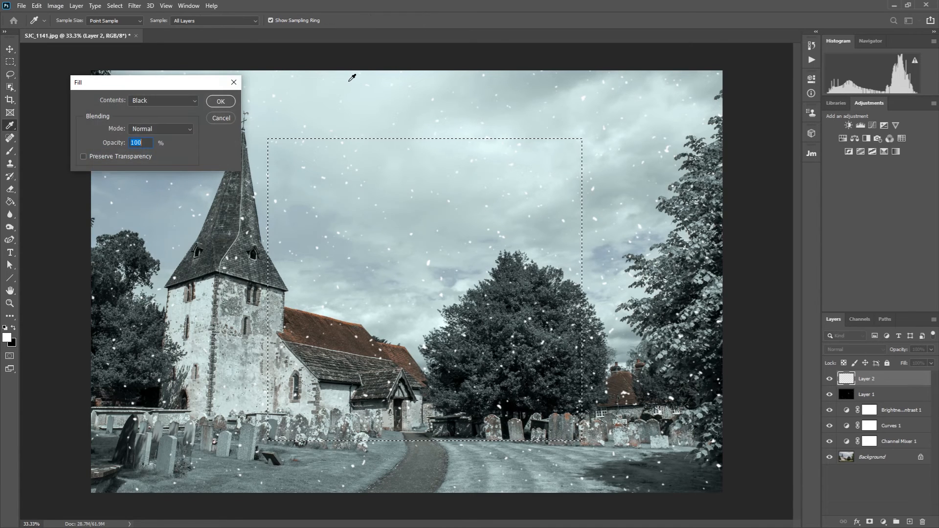
pyautogui.click(219, 101)
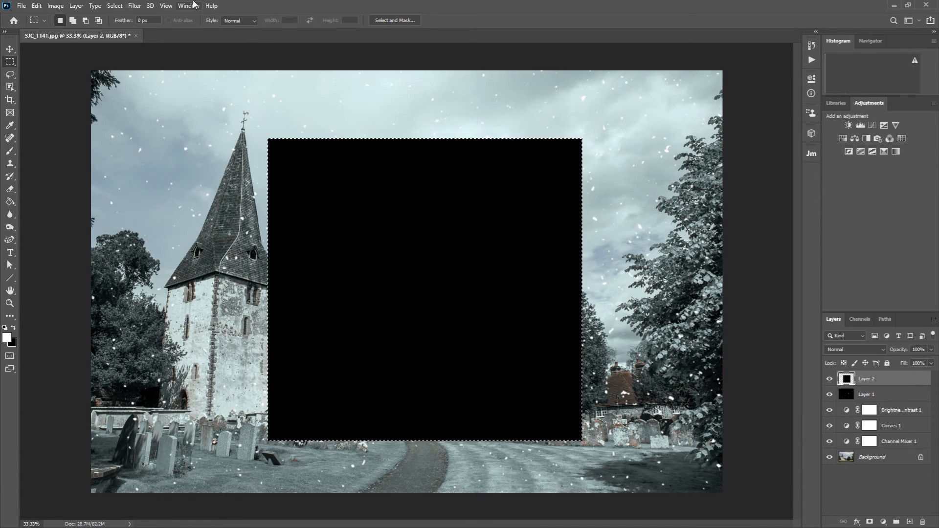
# Add 103.07% monochromatic Gaussian noise to the black rectangle on Layer 2.
pyautogui.click(135, 6)
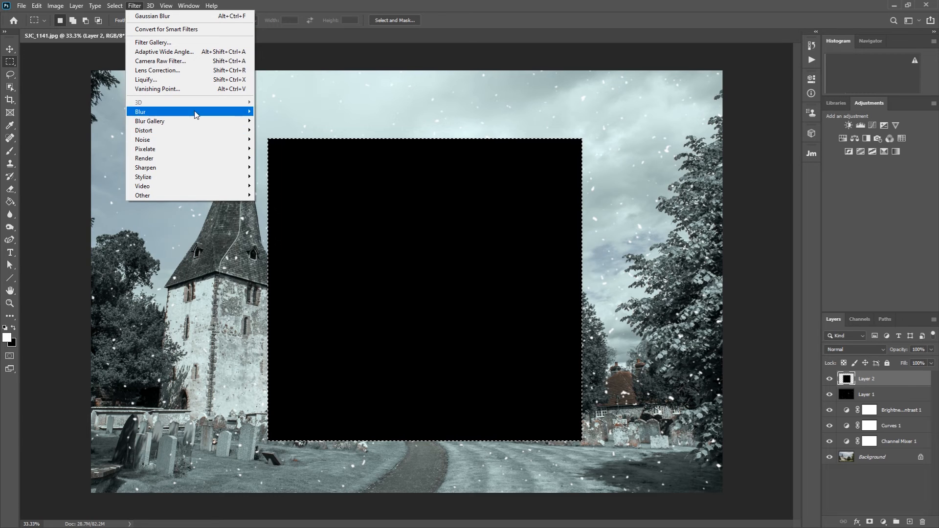
pyautogui.moveTo(205, 141)
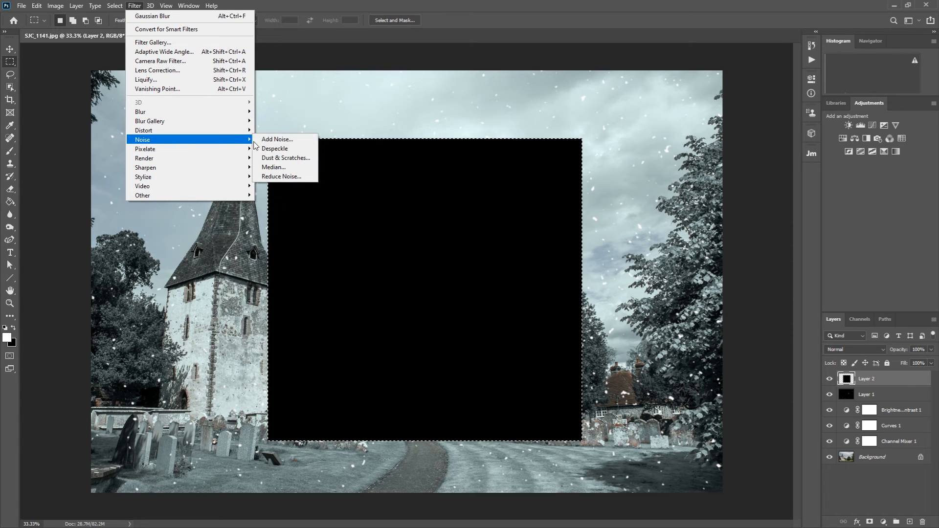
pyautogui.click(304, 140)
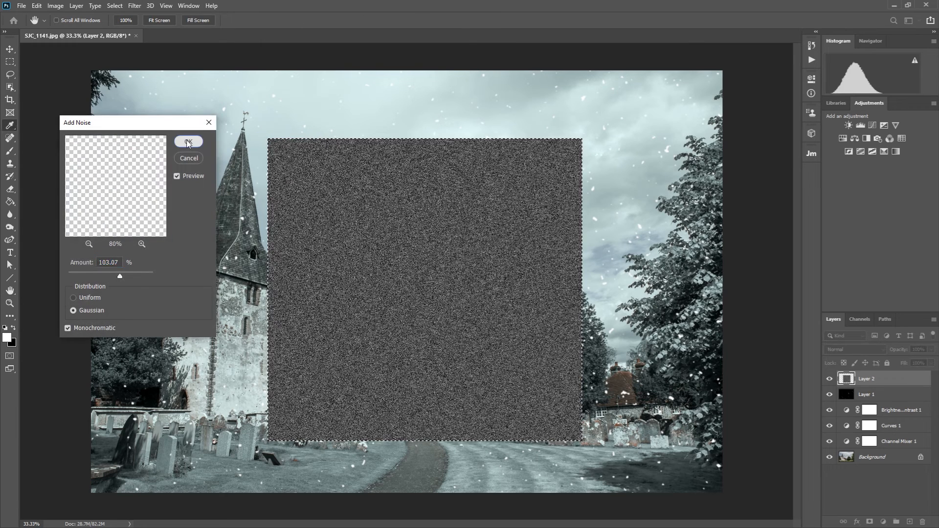
pyautogui.click(187, 141)
# Apply a Gaussian Blur to the noisy rectangle on Layer 2 with a radius slightly larger than 2 pixels.
pyautogui.click(134, 5)
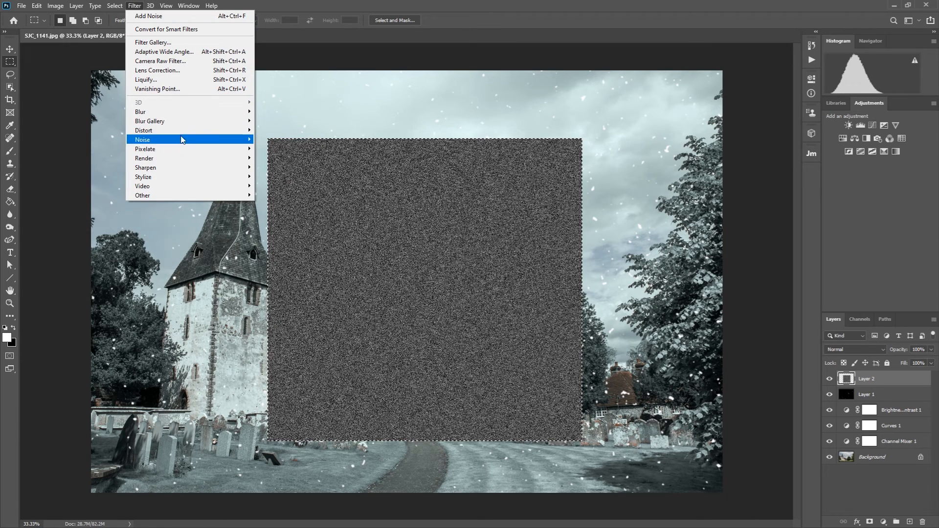
pyautogui.moveTo(189, 111)
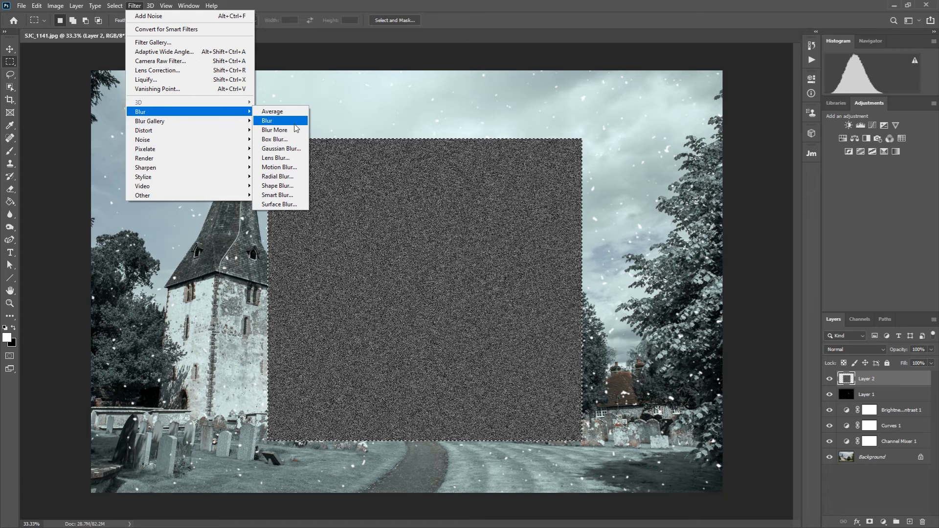
pyautogui.click(301, 149)
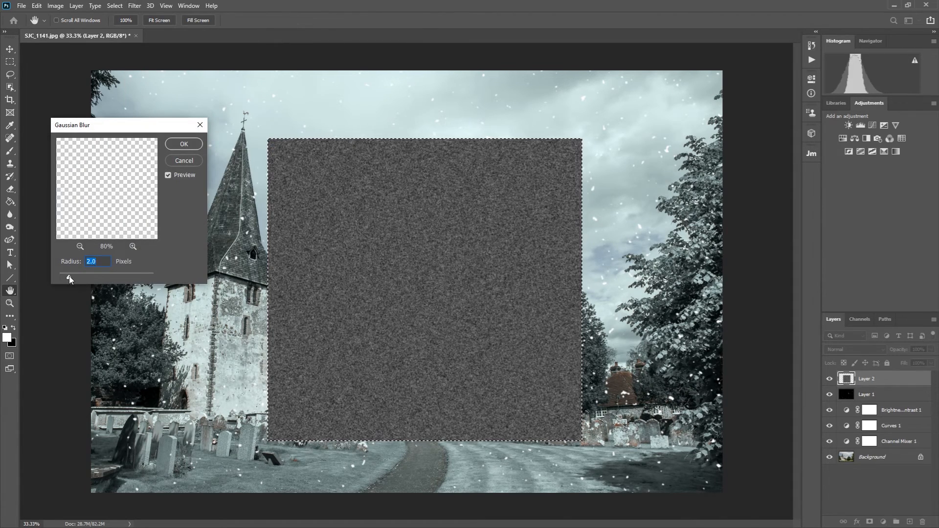
pyautogui.moveTo(69, 277); pyautogui.dragTo(75, 277)
pyautogui.click(184, 144)
pyautogui.press('m')
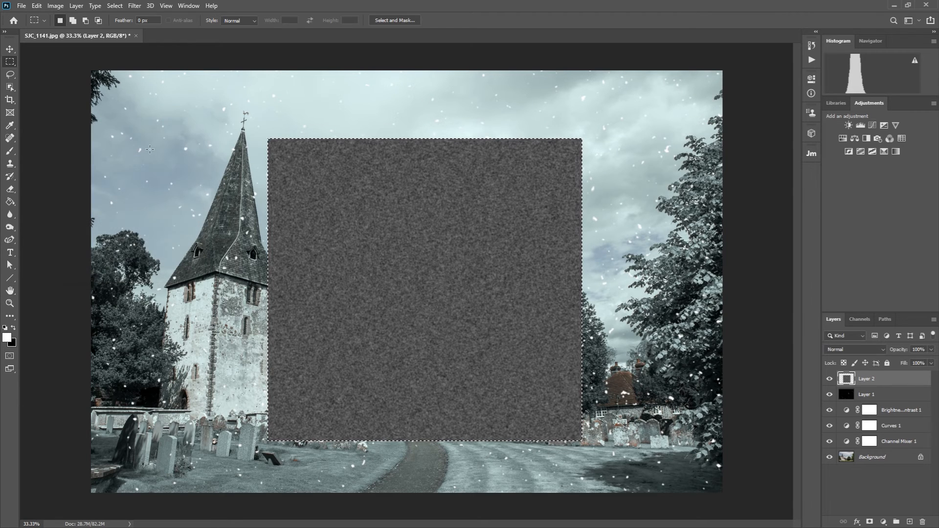
# Apply a Threshold adjustment at level 110 to the blurred noise rectangle on Layer 2.
pyautogui.click(55, 6)
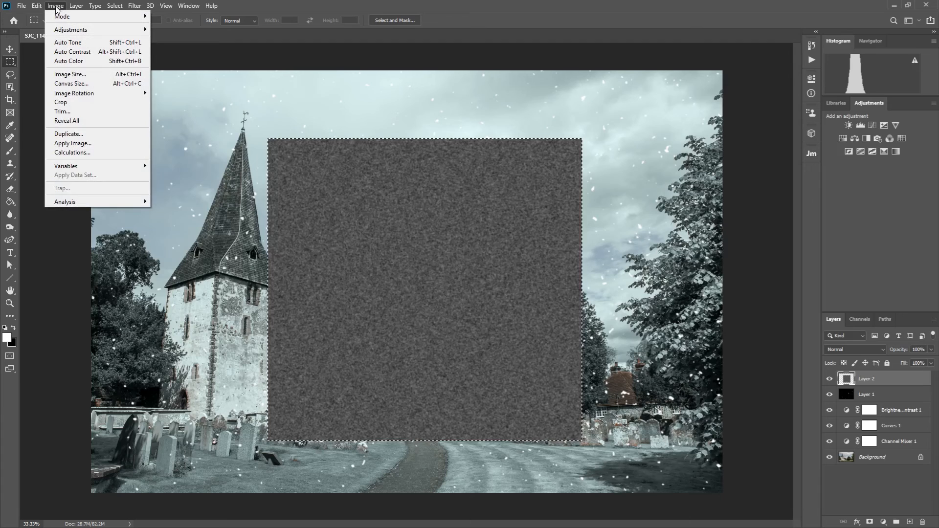
pyautogui.moveTo(114, 31)
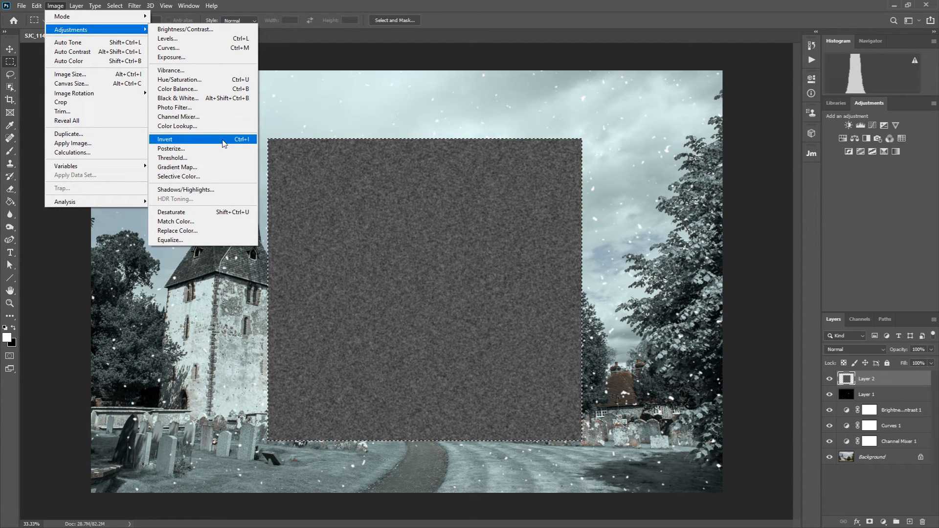
pyautogui.click(226, 158)
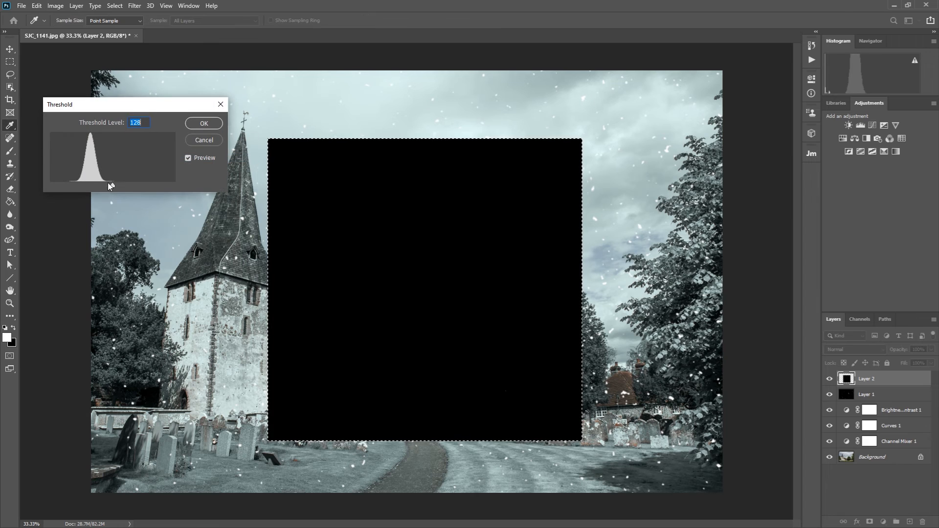
pyautogui.moveTo(111, 186); pyautogui.dragTo(108, 186)
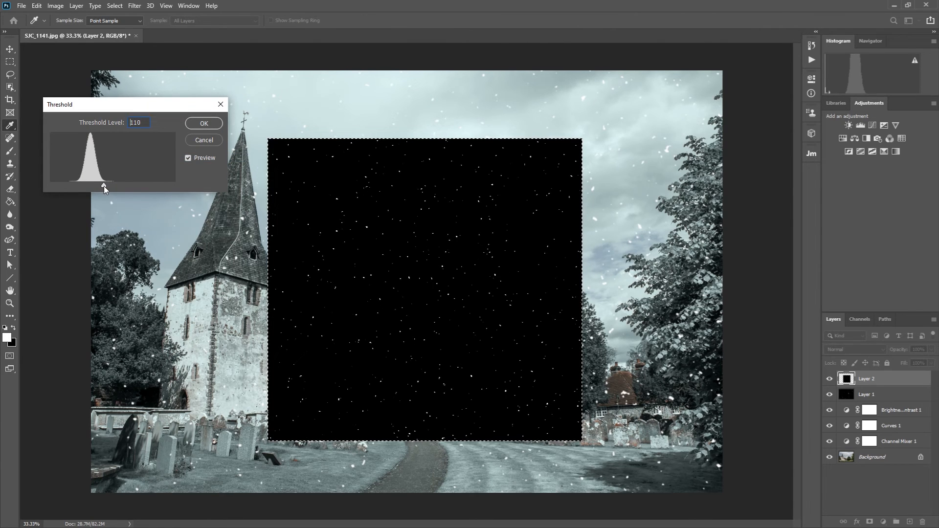
pyautogui.moveTo(104, 186); pyautogui.dragTo(104, 186)
pyautogui.moveTo(102, 187); pyautogui.dragTo(104, 186)
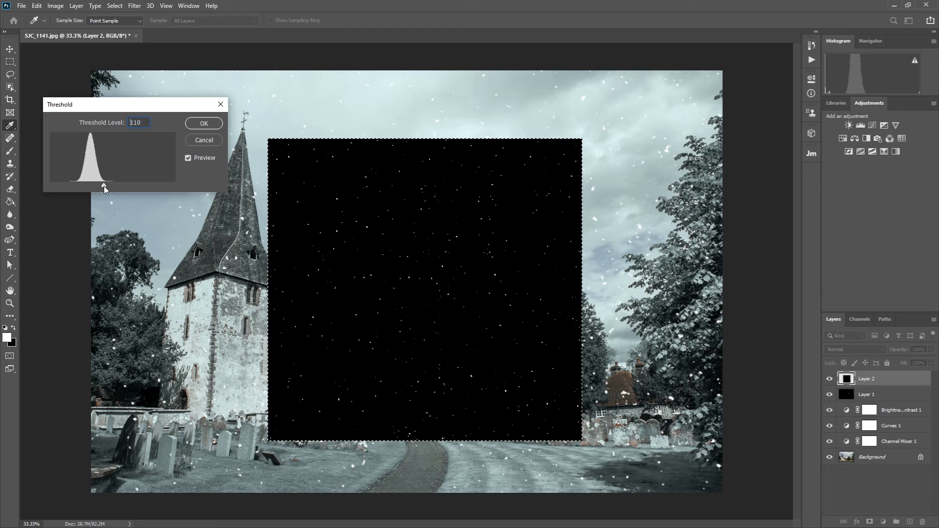
pyautogui.click(204, 123)
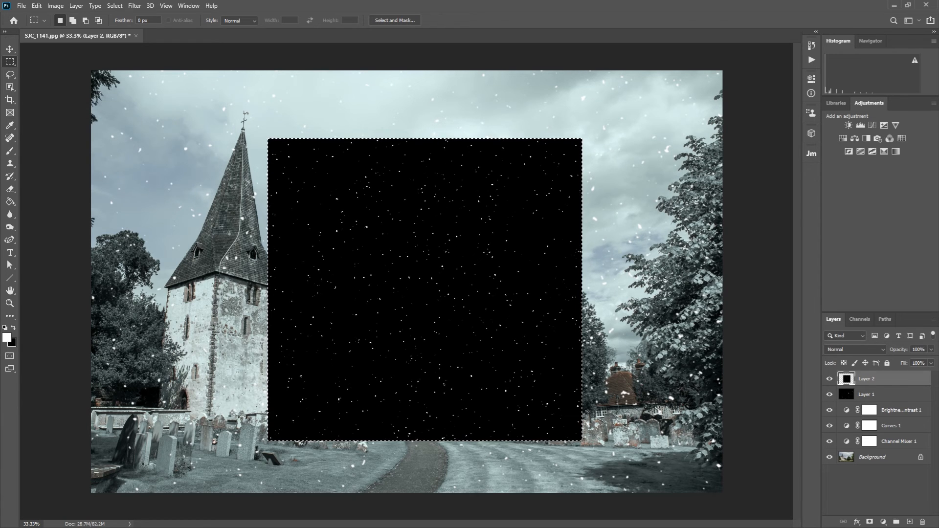
# Set Layer 2's blend mode to Screen and scale its snow to about 200% so it covers the whole photo.
pyautogui.hotkey('ctrl', 't')
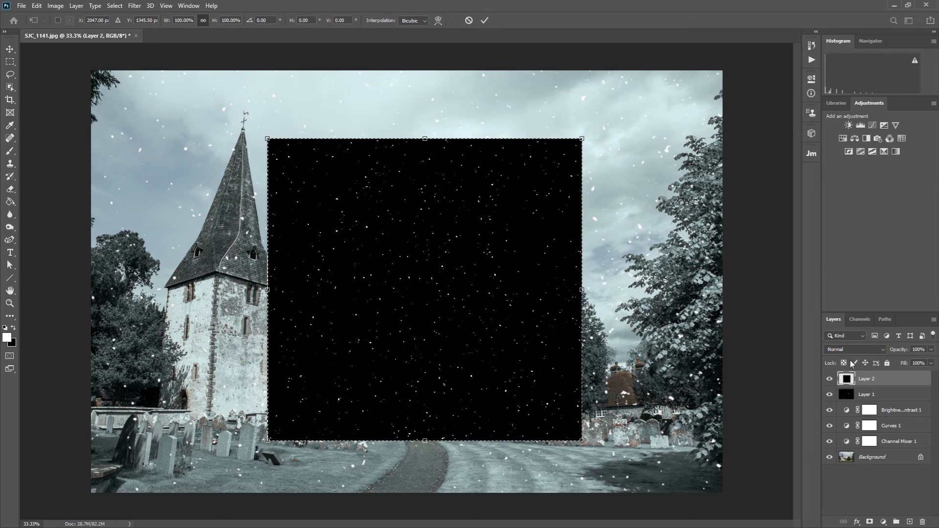
pyautogui.click(861, 349)
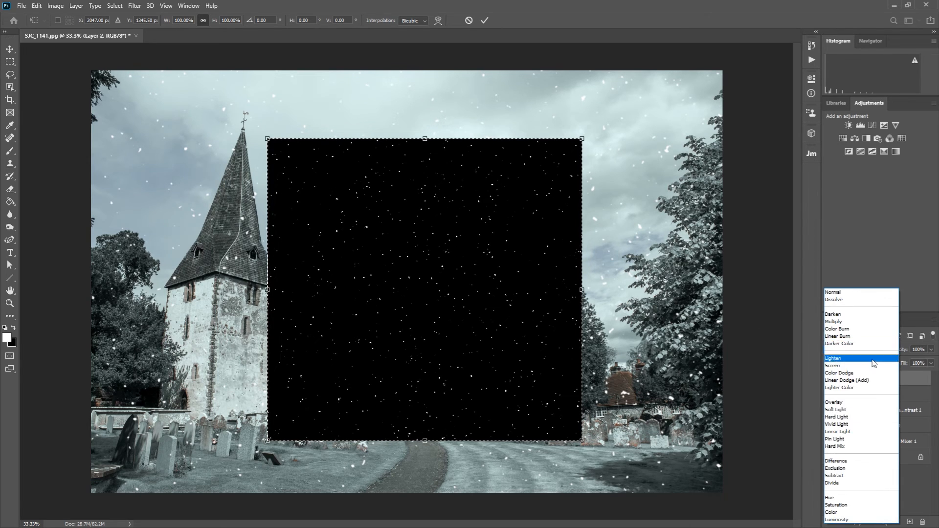
pyautogui.click(873, 366)
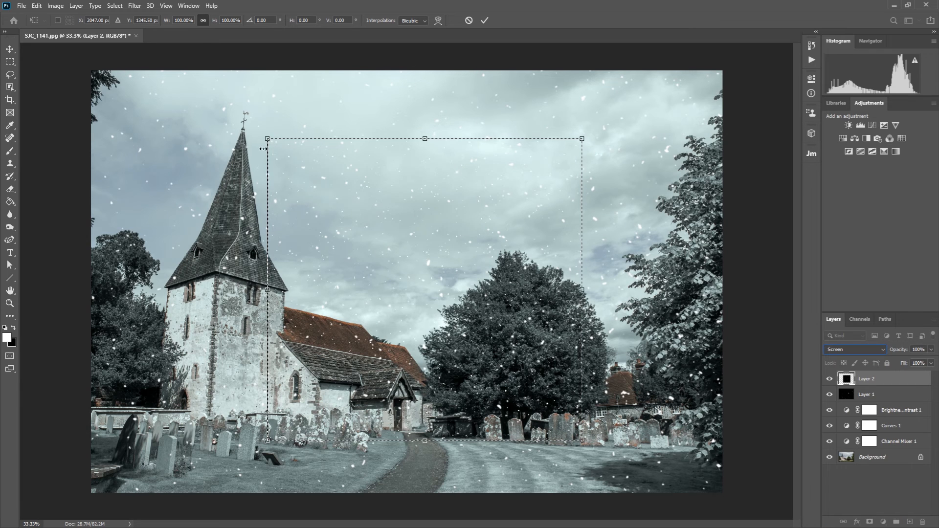
pyautogui.moveTo(267, 139); pyautogui.dragTo(30, 79)
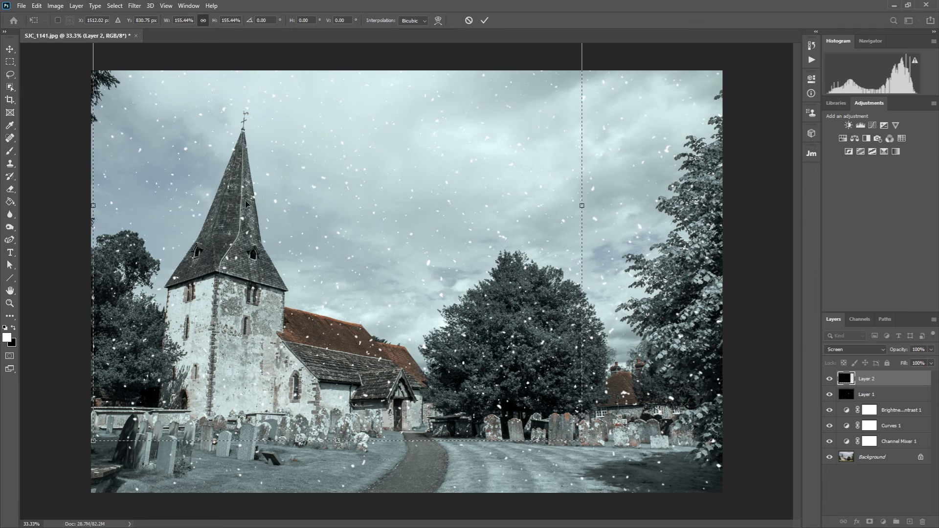
pyautogui.moveTo(582, 441); pyautogui.dragTo(774, 527)
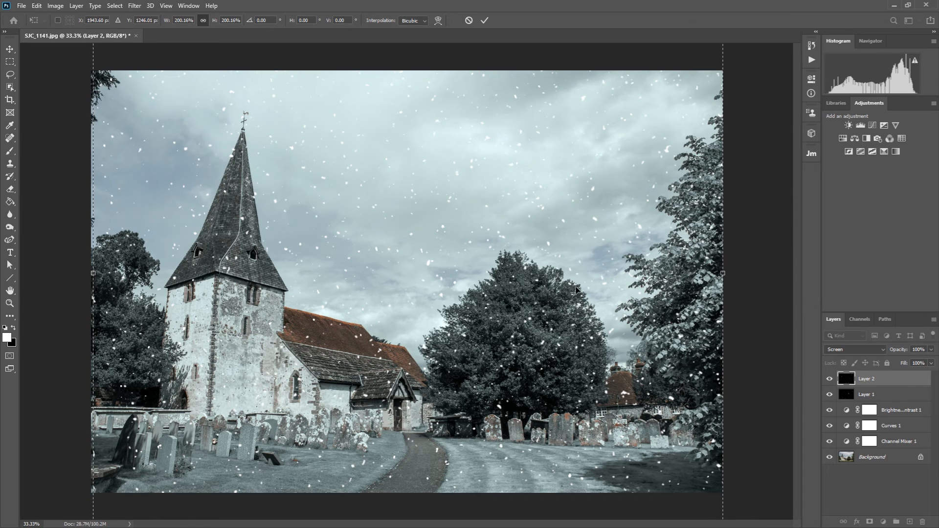
pyautogui.moveTo(360, 164); pyautogui.dragTo(352, 185)
pyautogui.click(484, 20)
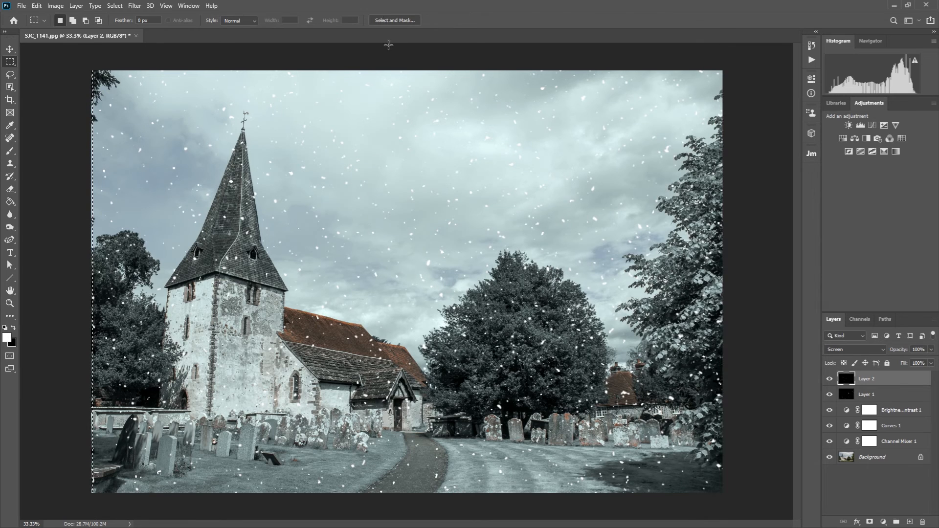
# Apply a Motion Blur to the Layer 2 snow at a 90° angle with a distance of 22 pixels.
pyautogui.click(135, 6)
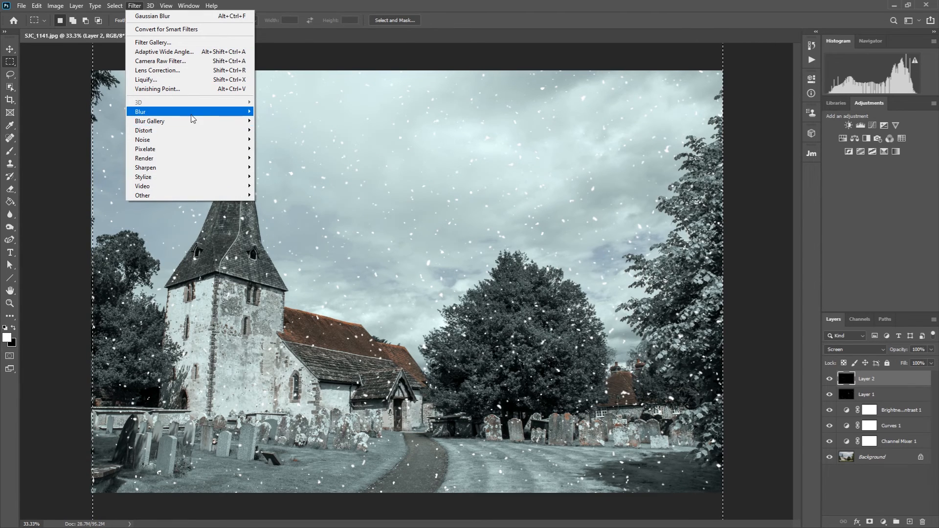
pyautogui.moveTo(200, 117)
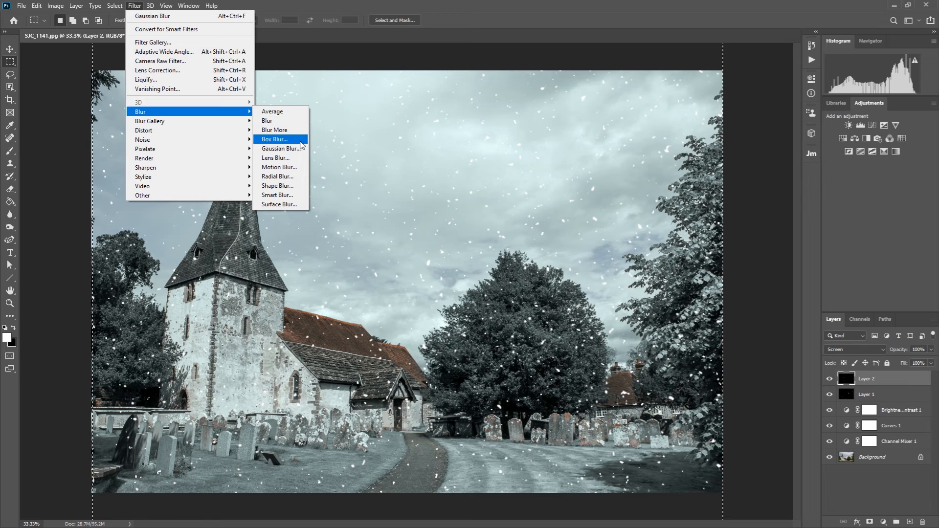
pyautogui.click(288, 167)
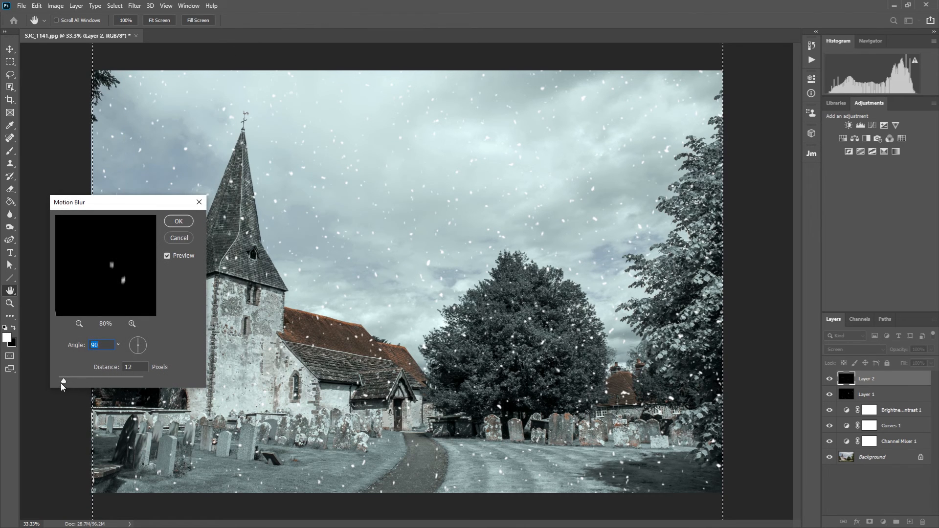
pyautogui.moveTo(64, 381); pyautogui.dragTo(81, 379)
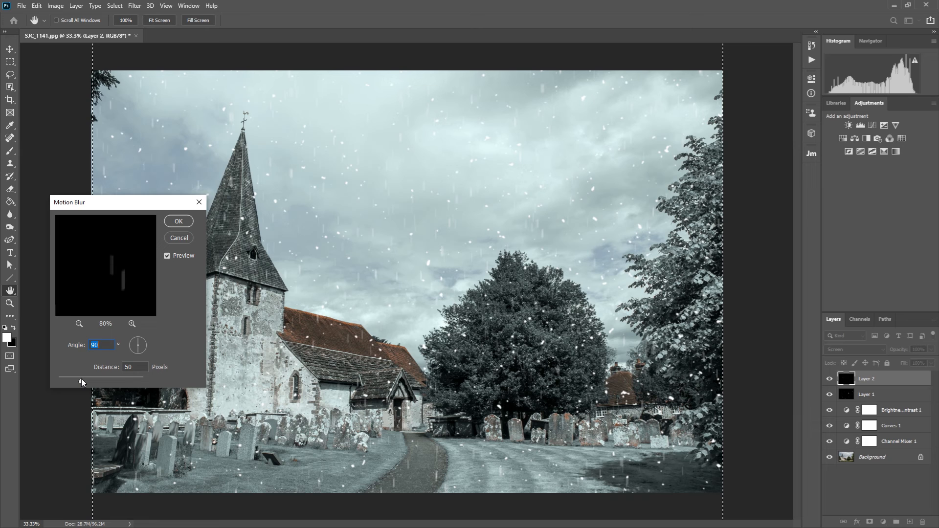
pyautogui.moveTo(81, 379); pyautogui.dragTo(69, 380)
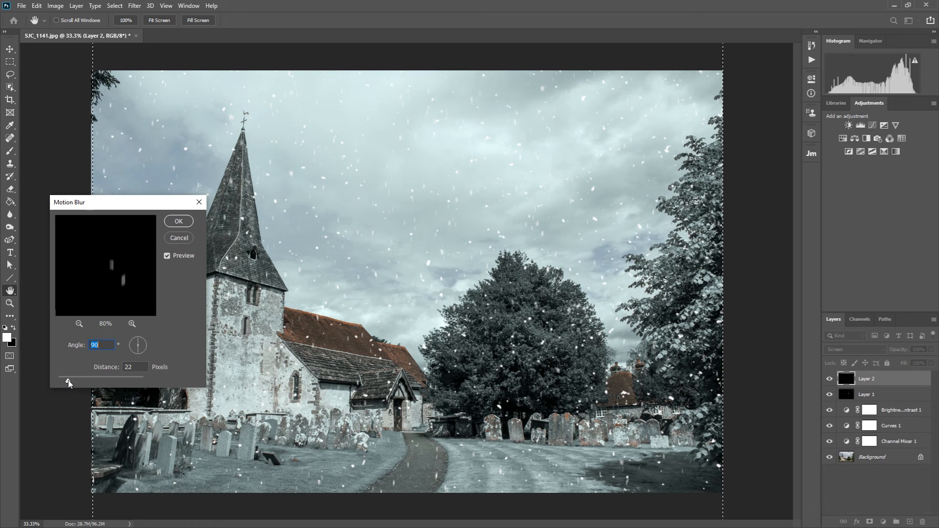
pyautogui.press('Tab')
pyautogui.click(178, 221)
pyautogui.press('m')
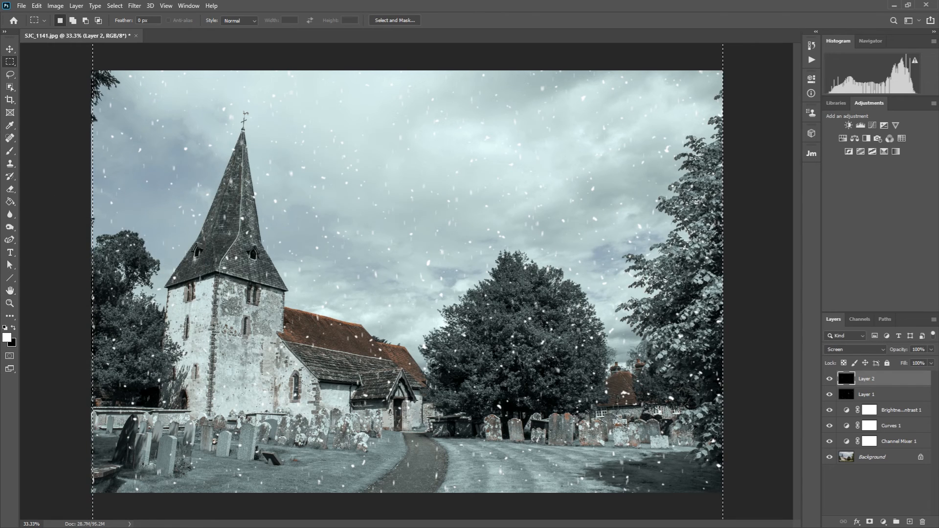
pyautogui.scroll(5, 458, 293)
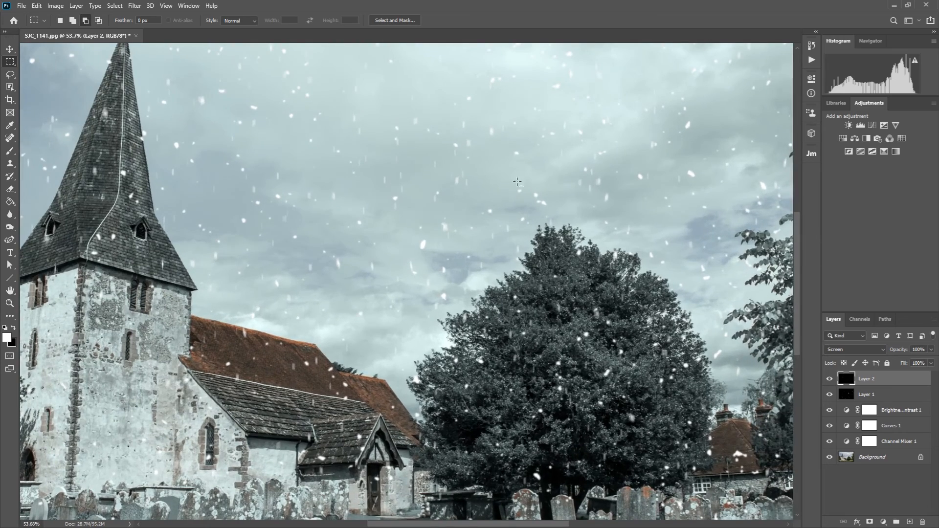
pyautogui.scroll(-3, 657, 232)
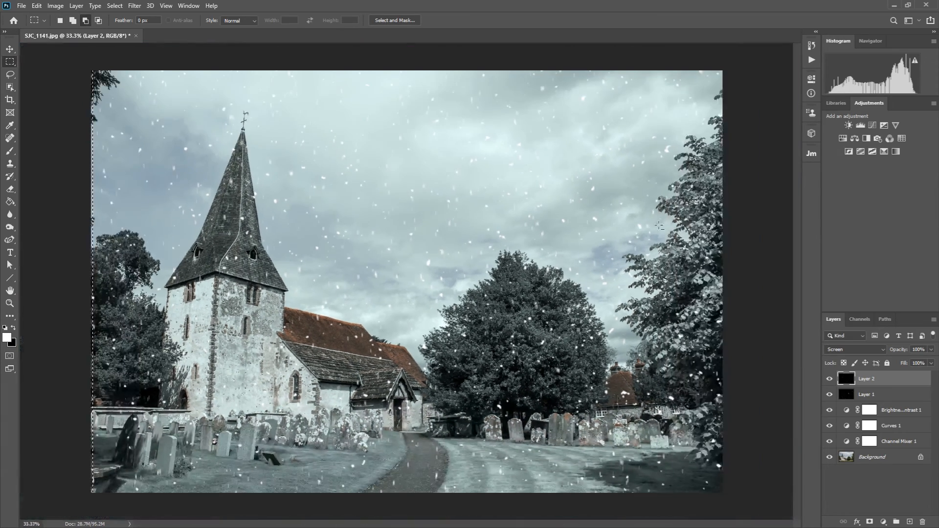
pyautogui.scroll(-1, 657, 232)
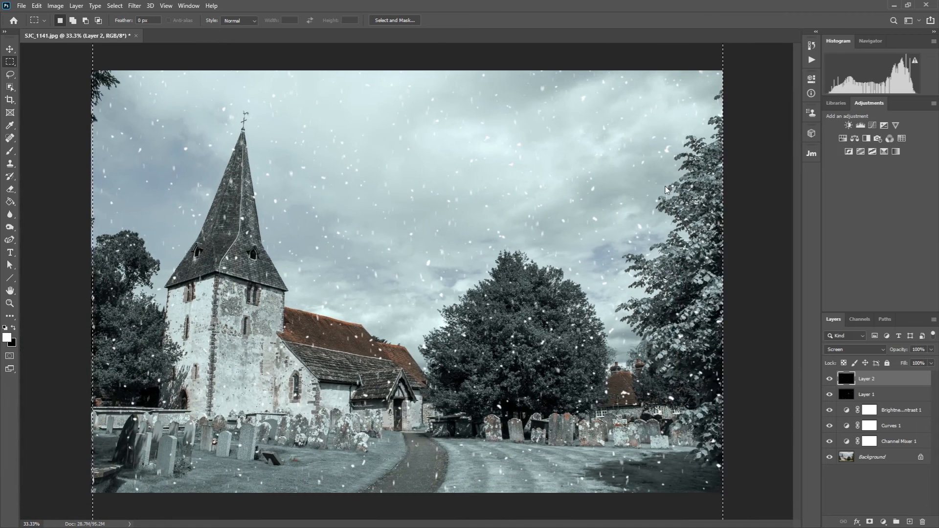
pyautogui.press('Return')
# Add a white-to-transparent Gradient Fill layer above Layer 2 with Radial style, Reverse on and a scale of 243%.
pyautogui.click(883, 523)
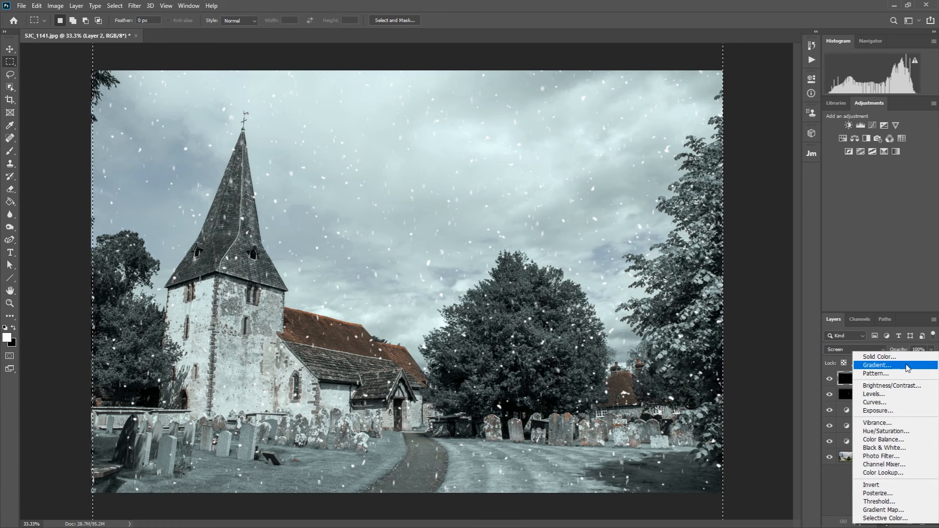
pyautogui.click(907, 367)
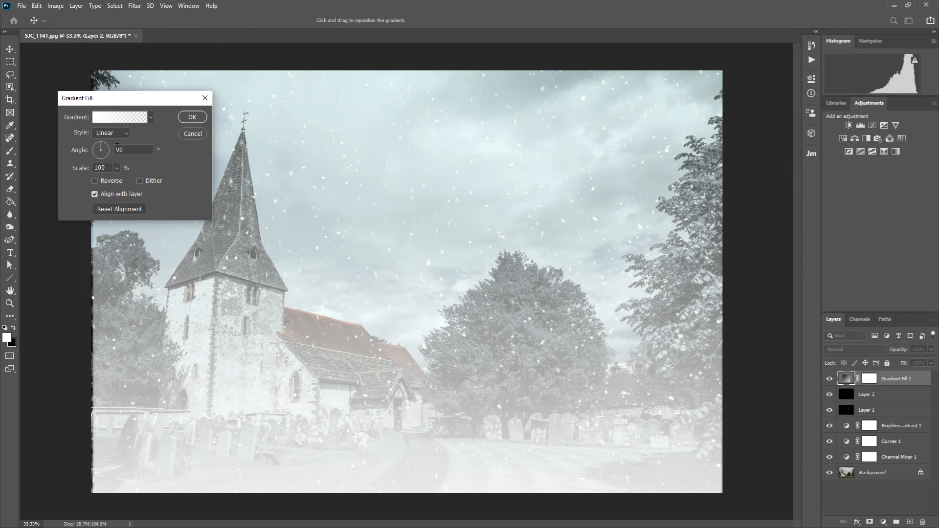
pyautogui.click(112, 132)
pyautogui.click(107, 141)
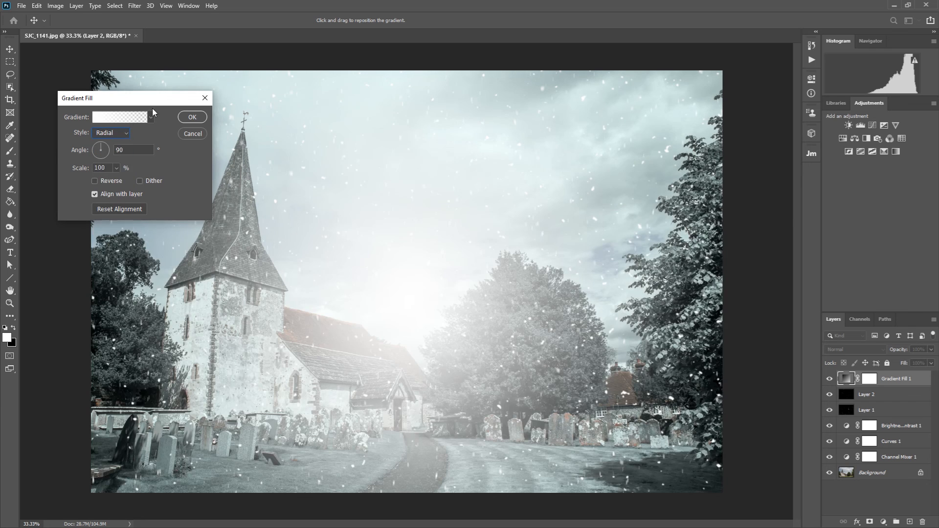
pyautogui.click(94, 181)
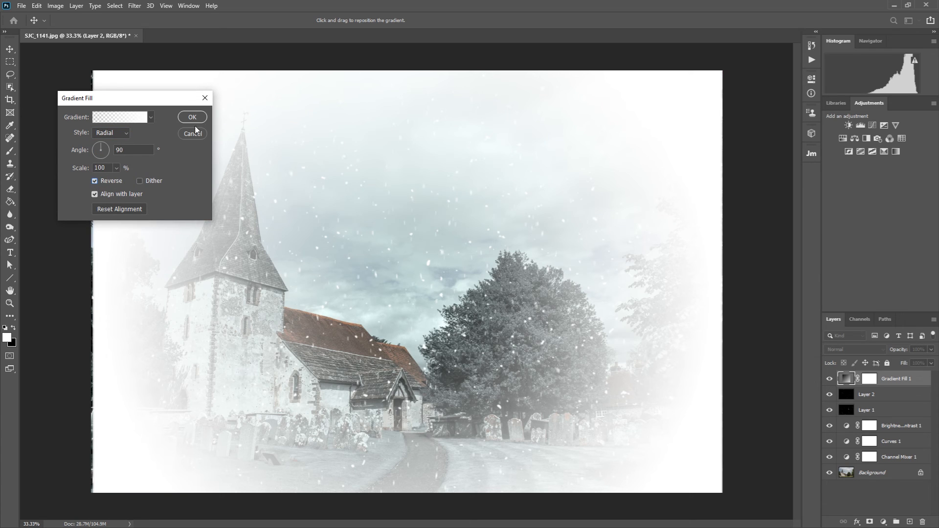
pyautogui.click(118, 168)
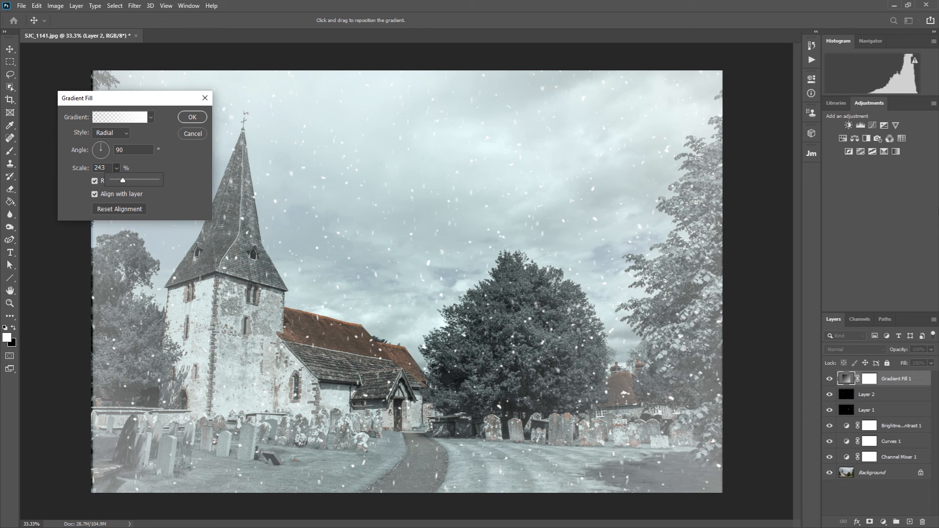
pyautogui.click(190, 118)
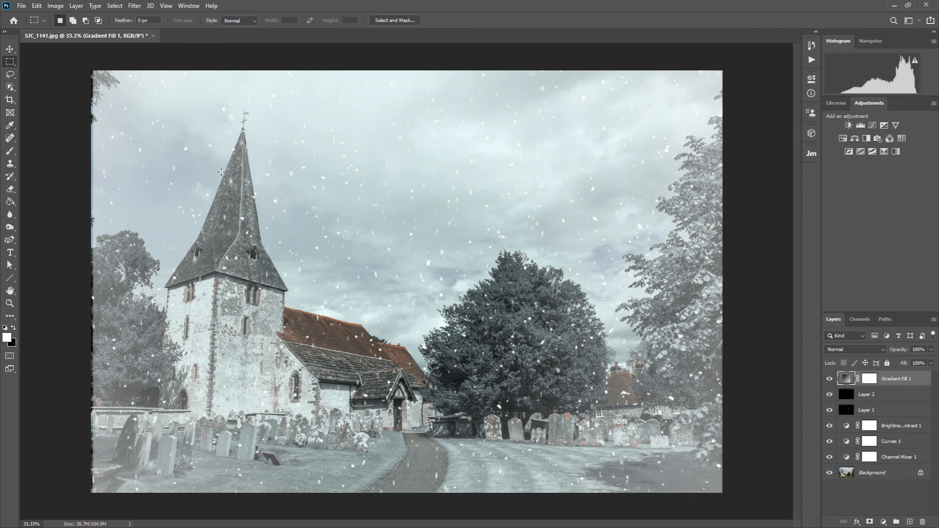
# Nudge the Gradient Fill 1 layer slightly so it covers the bare strip along the photo's left edge.
pyautogui.click(10, 49)
pyautogui.moveTo(381, 237)
pyautogui.mouseDown()
pyautogui.moveTo(374, 237)
pyautogui.moveTo(383, 240)
pyautogui.mouseUp()
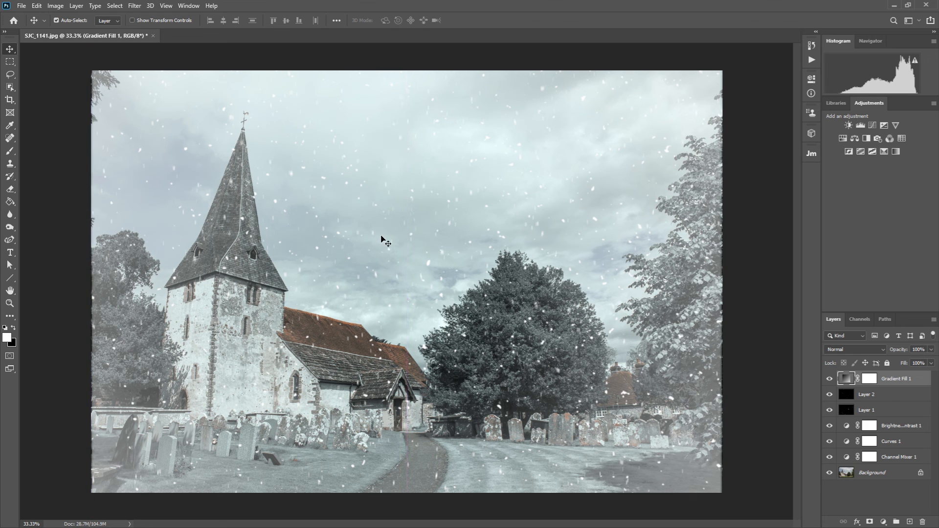
pyautogui.hotkey('ctrl', 't')
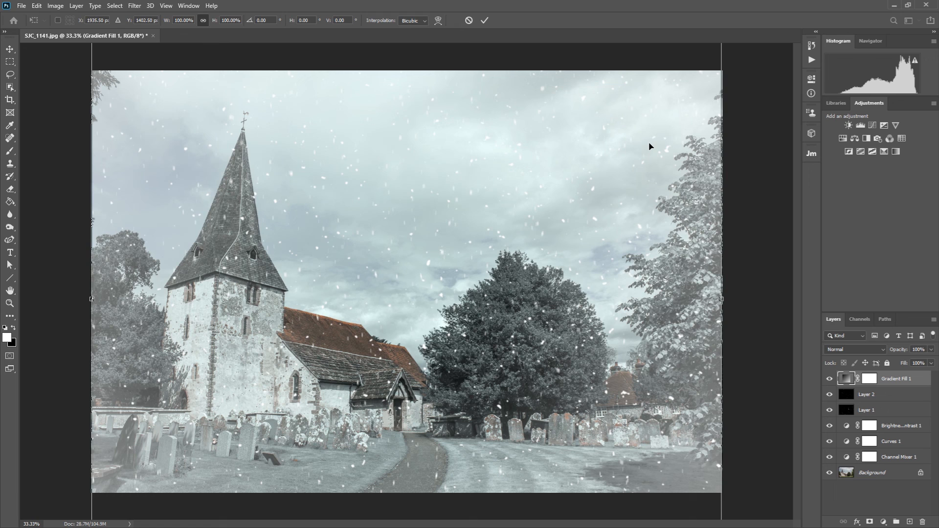
pyautogui.press('Return')
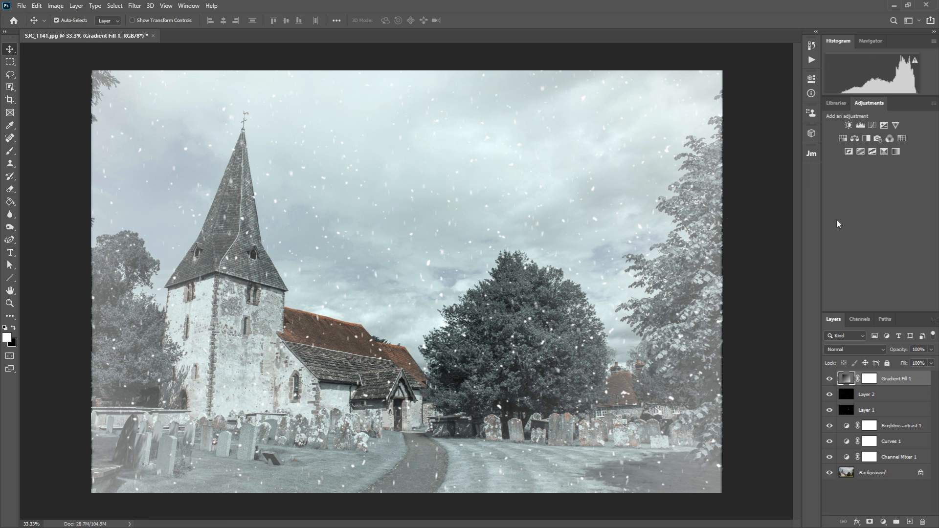
# Check the opacity of the Channel Mixer 1 layer and select the Curves 1 layer.
pyautogui.click(909, 459)
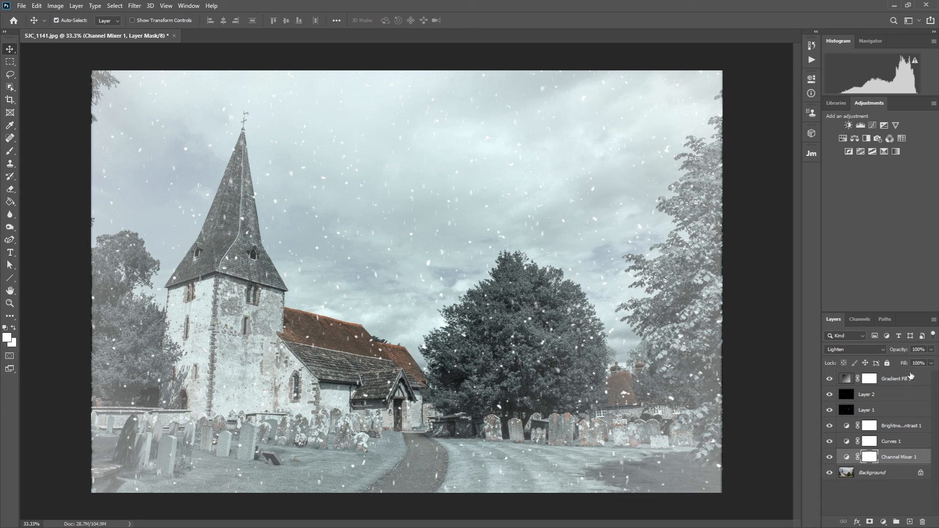
pyautogui.click(931, 350)
pyautogui.moveTo(932, 362)
pyautogui.mouseDown()
pyautogui.moveTo(921, 362)
pyautogui.moveTo(937, 364)
pyautogui.mouseUp()
pyautogui.click(904, 442)
pyautogui.click(904, 442)
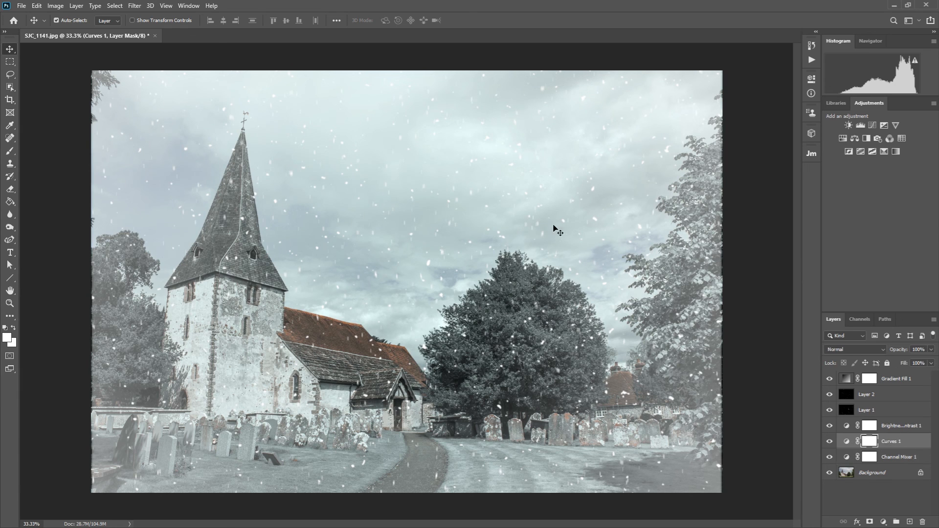